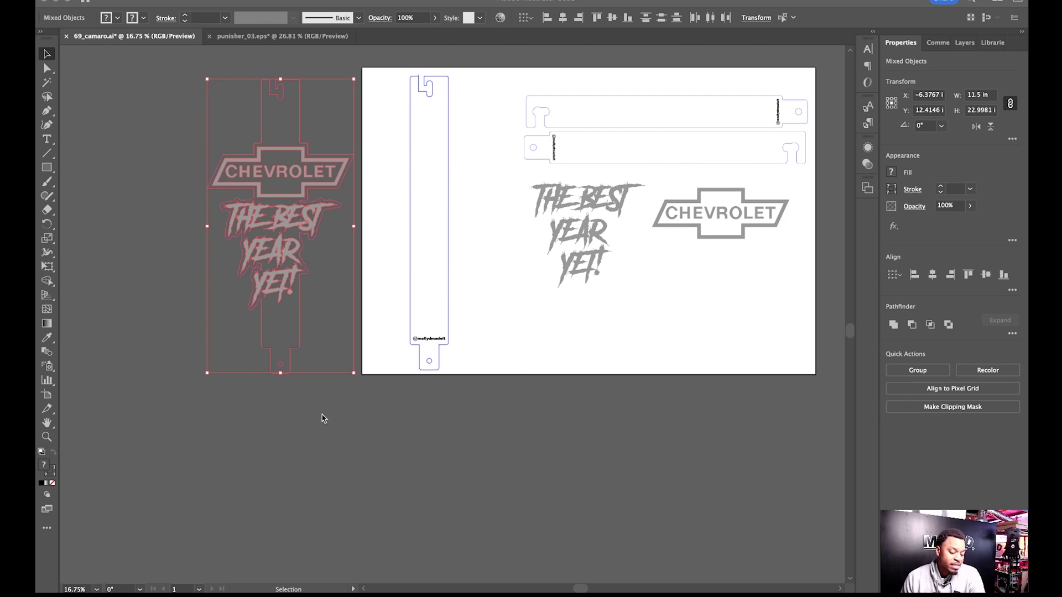
Move the "THE BEST YEAR YET!" lettering and the CHEVROLET logo onto the vertical prop blank, with the logo above the lettering.
{"action": "left_click", "coordinate": [527, 359]}
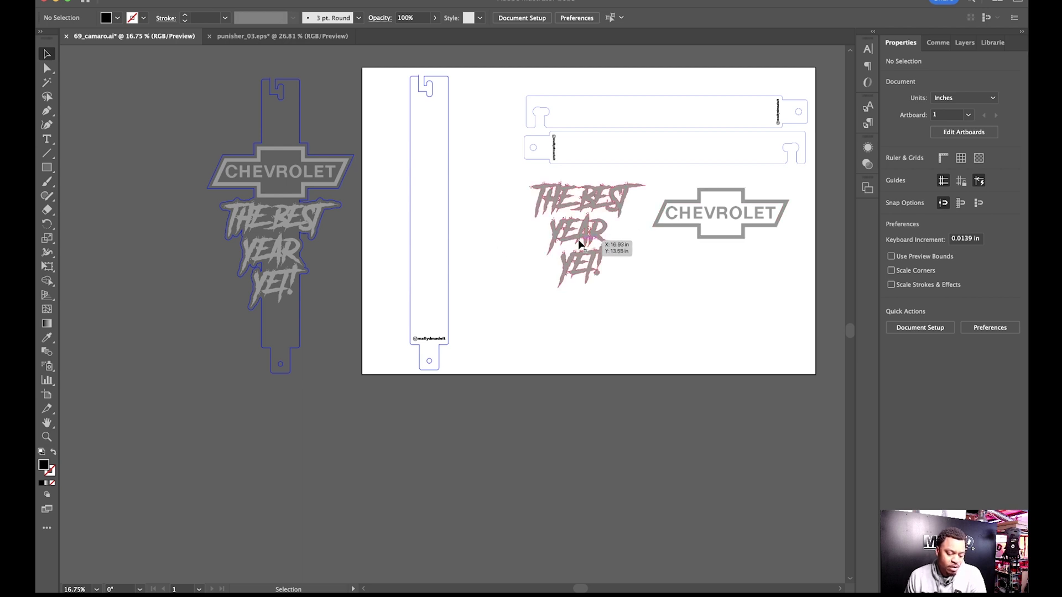
{"action": "left_click_drag", "start_coordinate": [578, 239], "coordinate": [423, 251]}
{"action": "left_click_drag", "start_coordinate": [680, 229], "coordinate": [390, 183]}
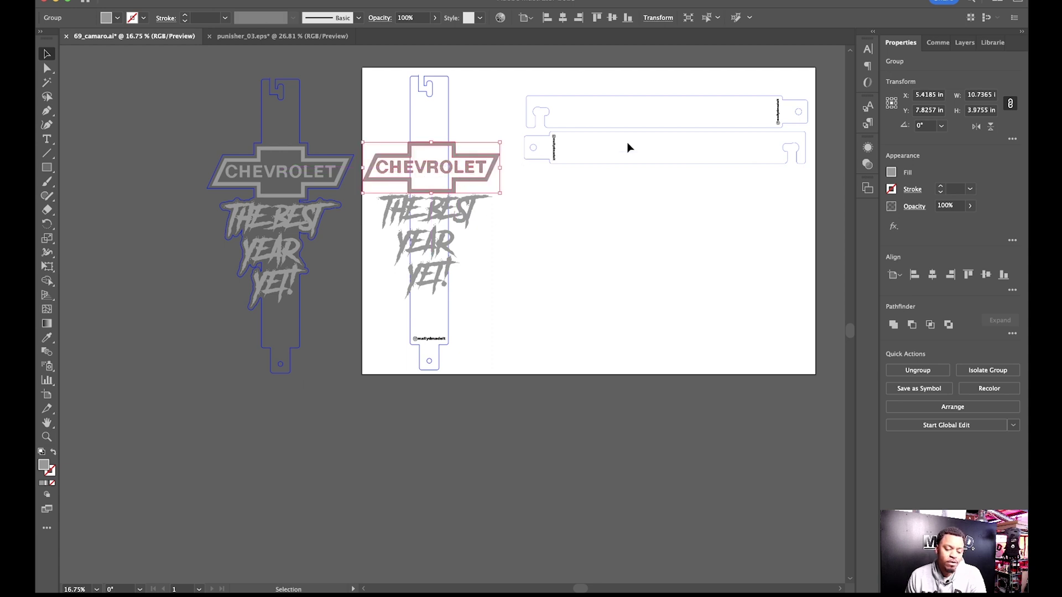
Group each horizontal prop blank with its parts, and space the lower blank away from the upper one.
{"action": "left_click_drag", "start_coordinate": [654, 167], "coordinate": [654, 196]}
{"action": "key", "text": "ctrl+z"}
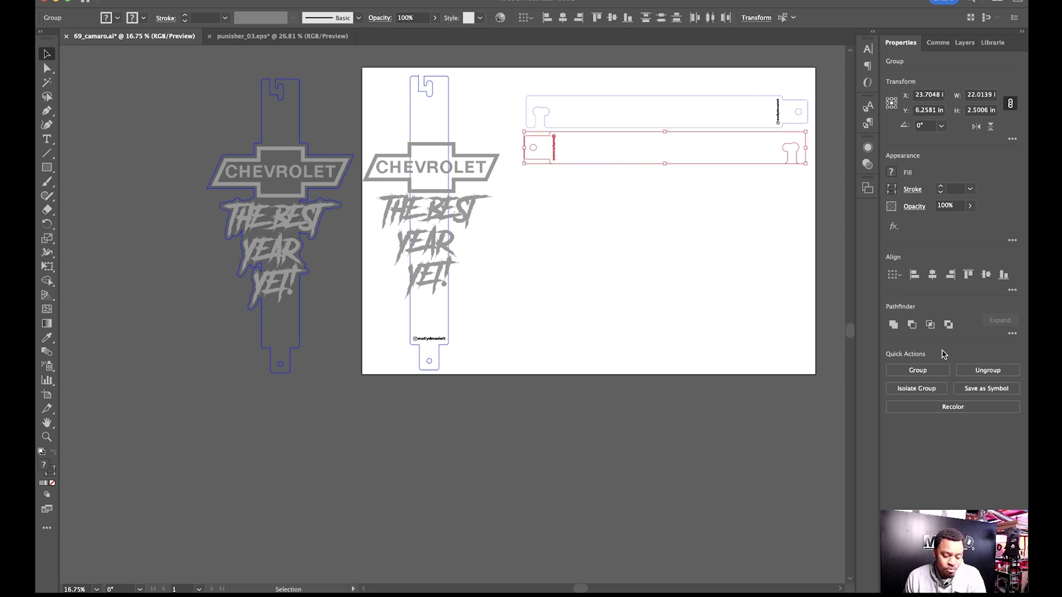
{"action": "left_click", "coordinate": [929, 372]}
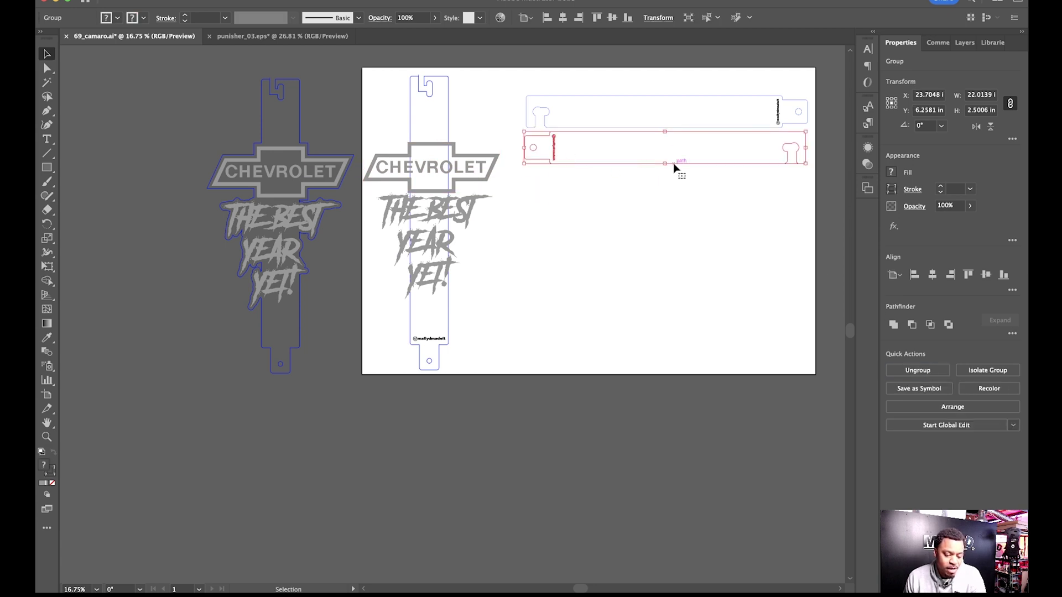
{"action": "left_click_drag", "start_coordinate": [673, 165], "coordinate": [664, 250]}
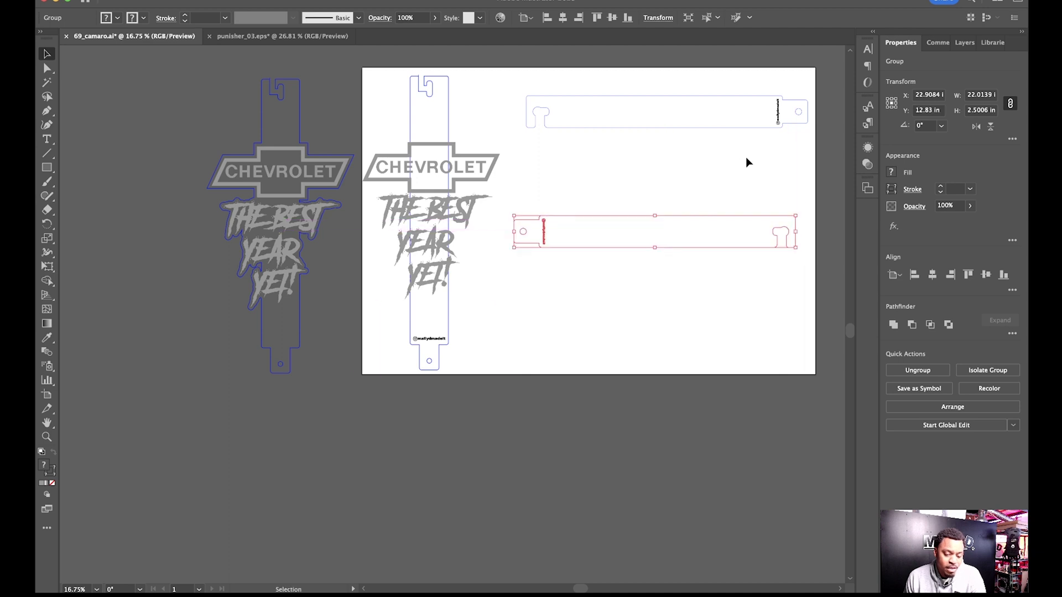
{"action": "left_click_drag", "start_coordinate": [802, 142], "coordinate": [525, 86]}
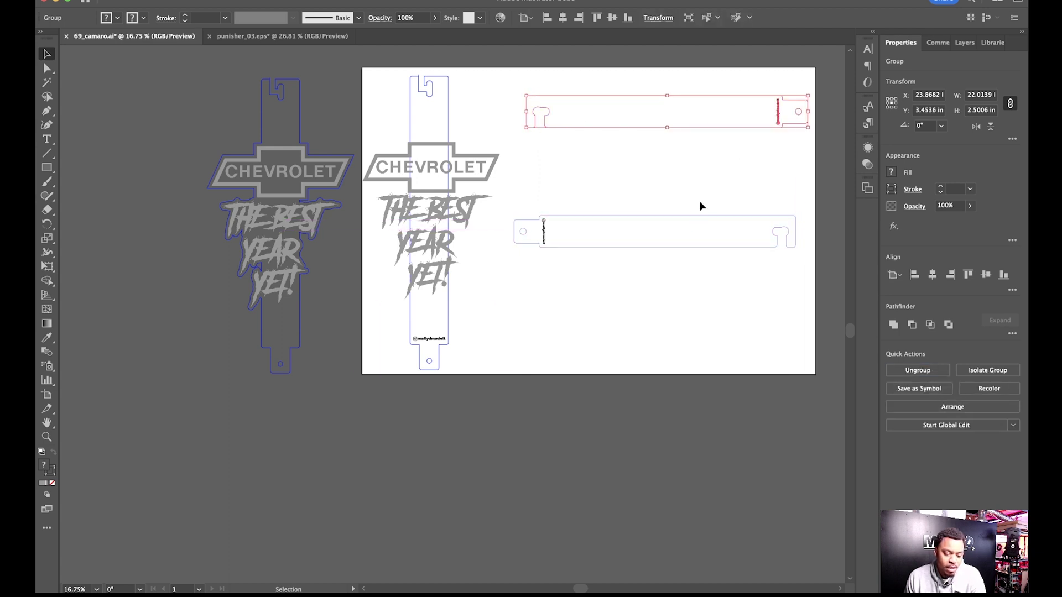
{"action": "mouse_move", "coordinate": [704, 130]}
{"action": "left_mouse_down"}
{"action": "mouse_move", "coordinate": [700, 161]}
{"action": "mouse_move", "coordinate": [697, 143]}
{"action": "left_mouse_up"}
Toggle the layer visibility so that only the Design layer is shown and the CUT layer is hidden.
{"action": "scroll", "coordinate": [698, 143], "scroll_direction": "down", "scroll_amount": 3}
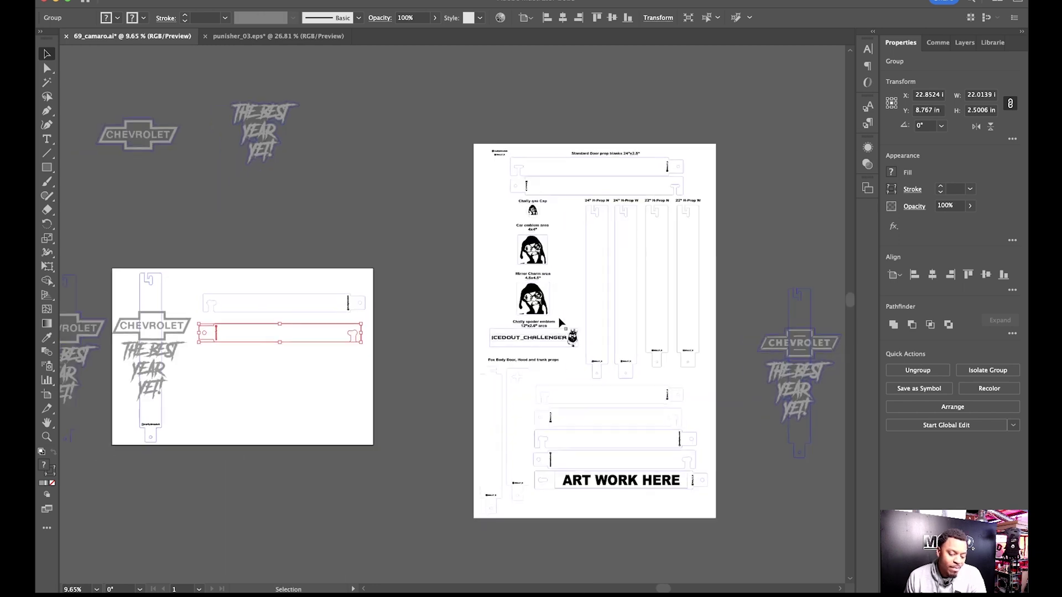
{"action": "scroll", "coordinate": [562, 325], "scroll_direction": "left", "scroll_amount": 2}
{"action": "scroll", "coordinate": [560, 322], "scroll_direction": "up", "scroll_amount": 1}
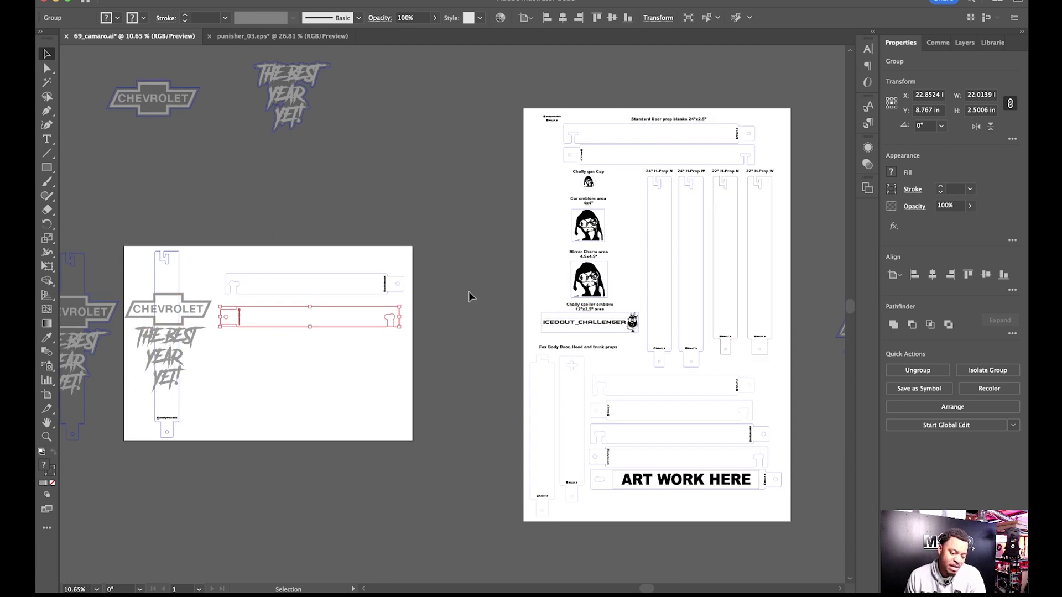
{"action": "key", "text": "F7"}
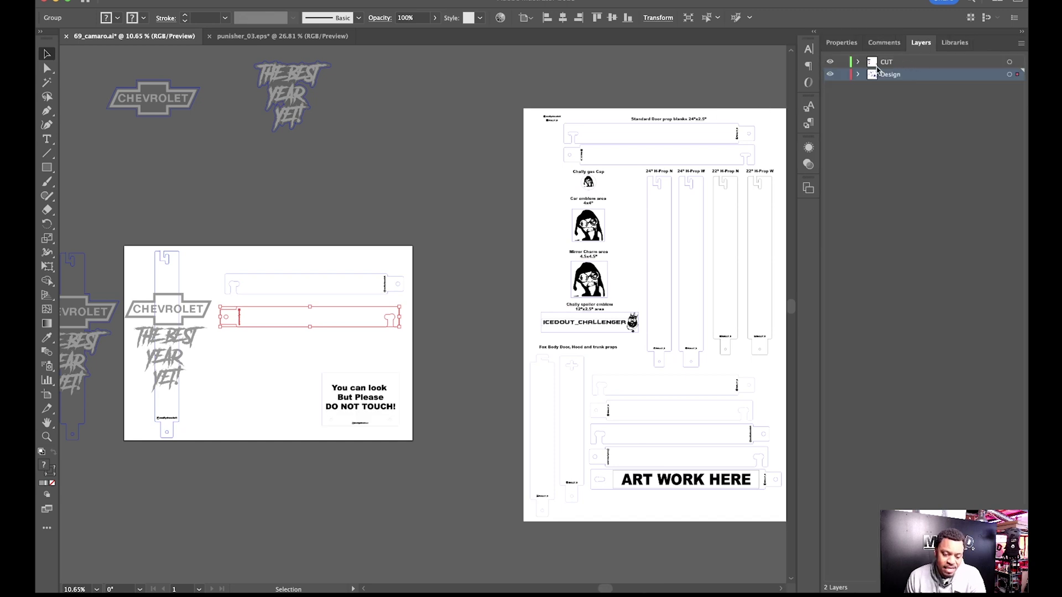
{"action": "left_click", "coordinate": [835, 75]}
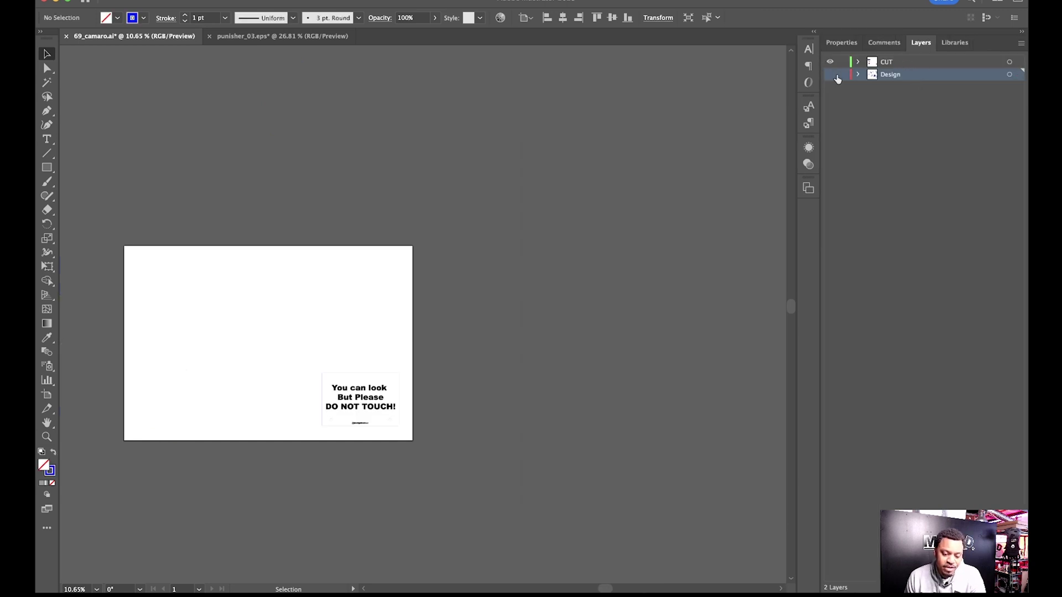
{"action": "left_click", "coordinate": [829, 74], "text": "alt"}
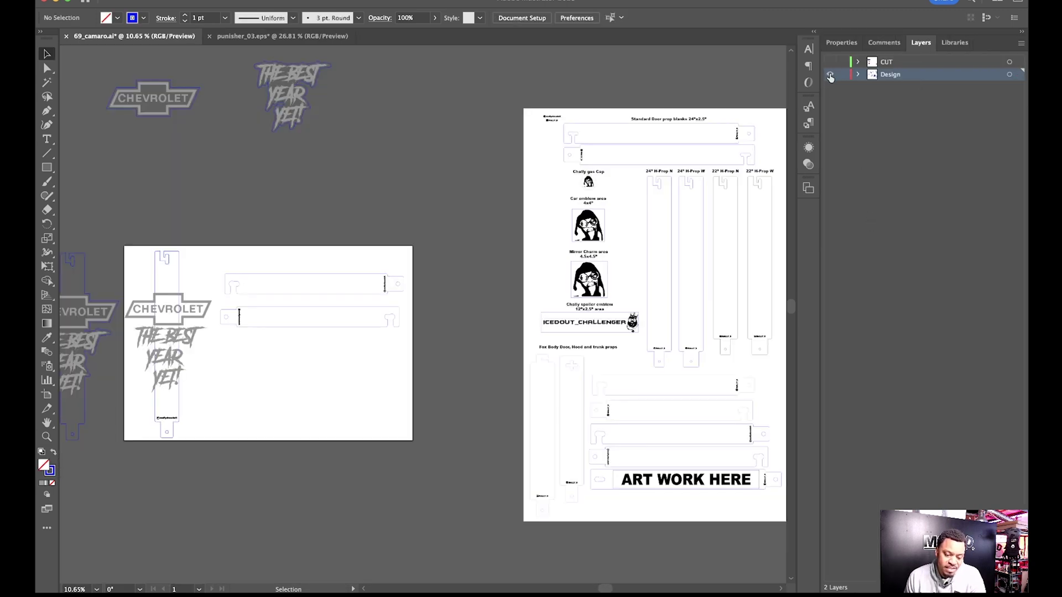
Examine the prop and emblem templates on the large artboard and compare them with the smaller artboard's layout.
{"action": "scroll", "coordinate": [681, 280], "scroll_direction": "right", "scroll_amount": 5}
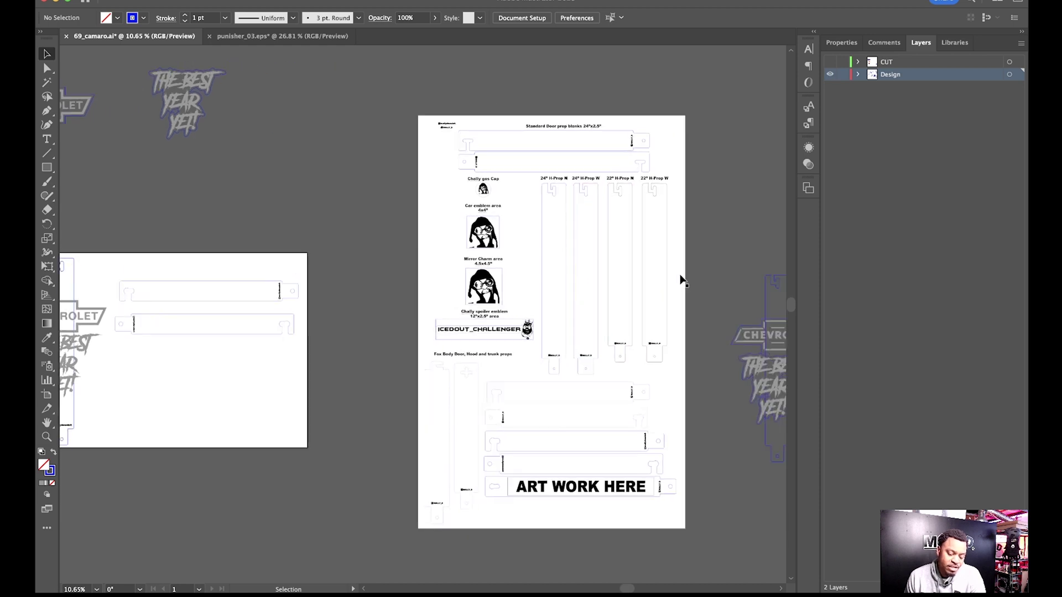
{"action": "scroll", "coordinate": [681, 280], "scroll_direction": "left", "scroll_amount": 3}
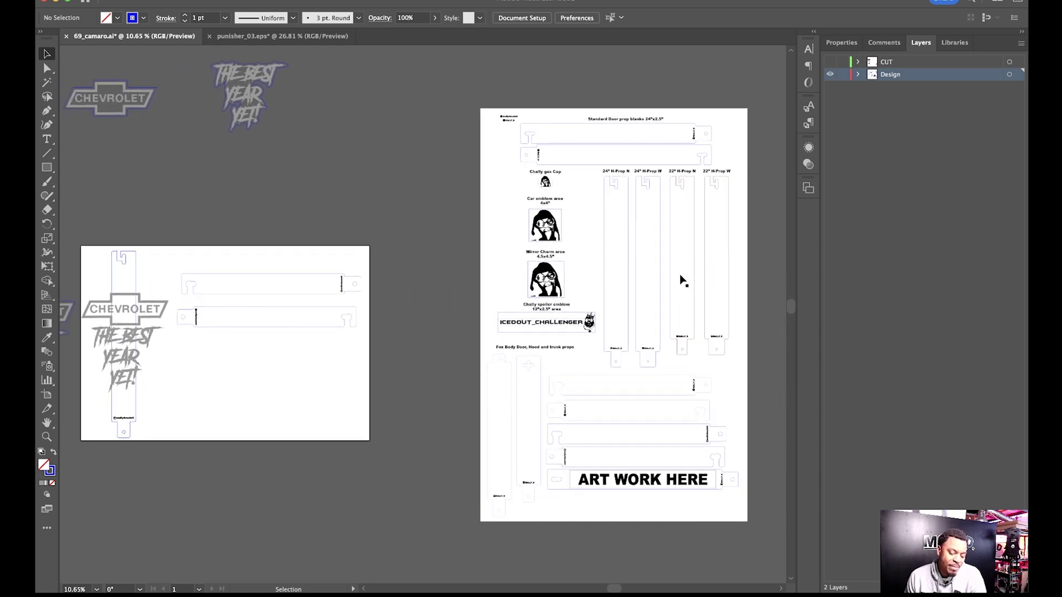
{"action": "scroll", "coordinate": [681, 281], "scroll_direction": "left", "scroll_amount": 2}
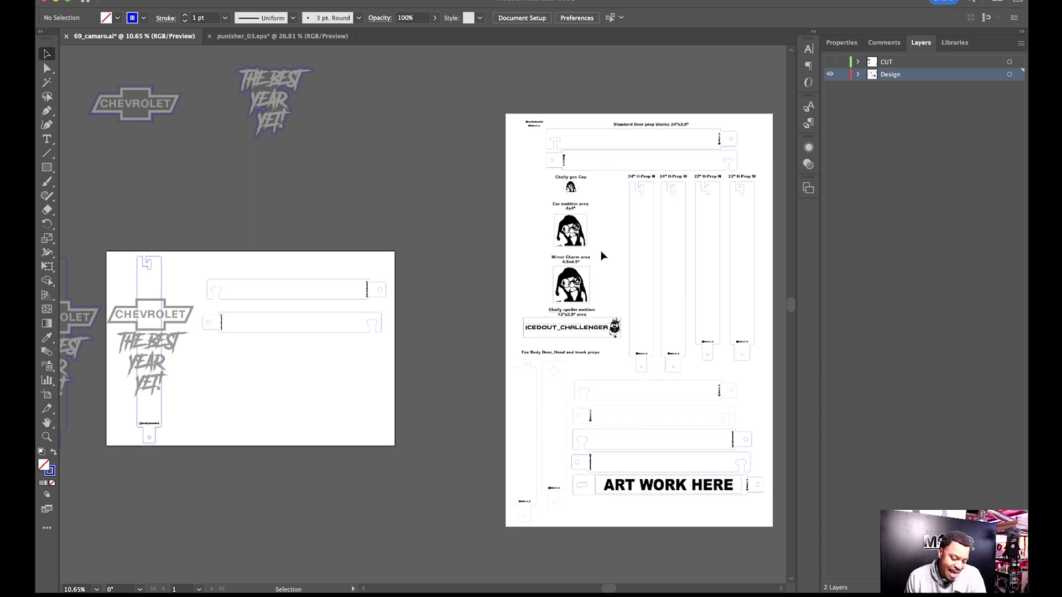
{"action": "scroll", "coordinate": [601, 256], "scroll_direction": "down", "scroll_amount": 2}
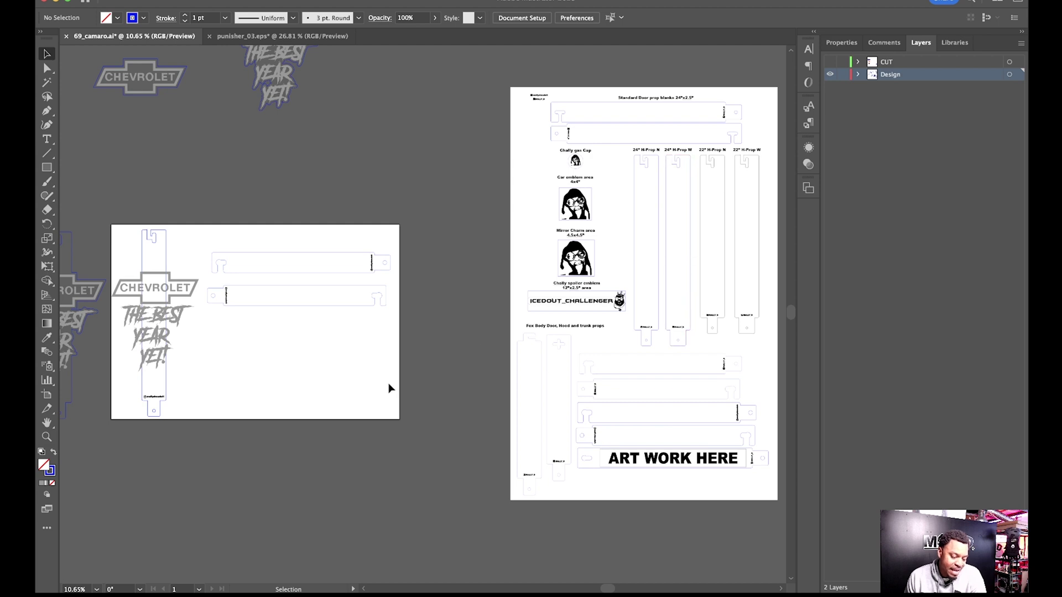
{"action": "scroll", "coordinate": [278, 353], "scroll_direction": "up", "scroll_amount": 3}
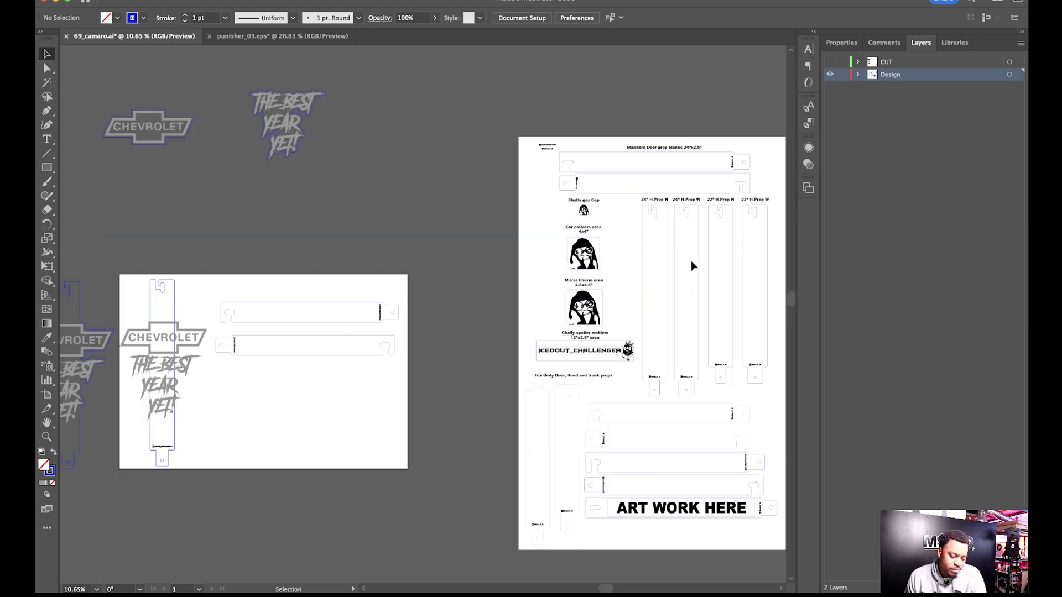
{"action": "scroll", "coordinate": [367, 344], "scroll_direction": "left", "scroll_amount": 2}
{"action": "scroll", "coordinate": [367, 344], "scroll_direction": "left", "scroll_amount": 5}
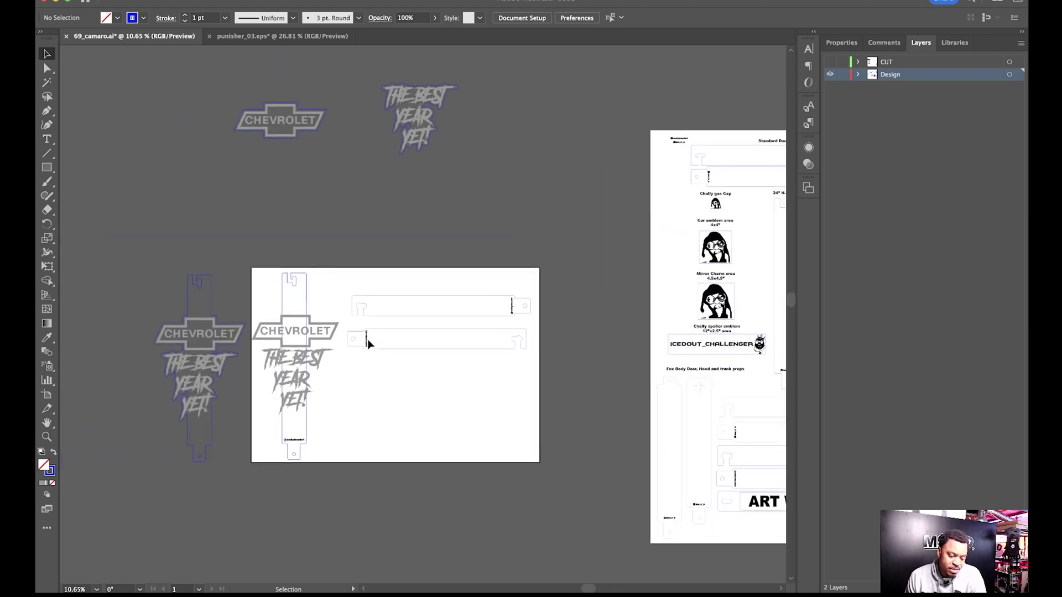
{"action": "scroll", "coordinate": [367, 344], "scroll_direction": "down", "scroll_amount": 3}
{"action": "scroll", "coordinate": [367, 339], "scroll_direction": "up", "scroll_amount": 2}
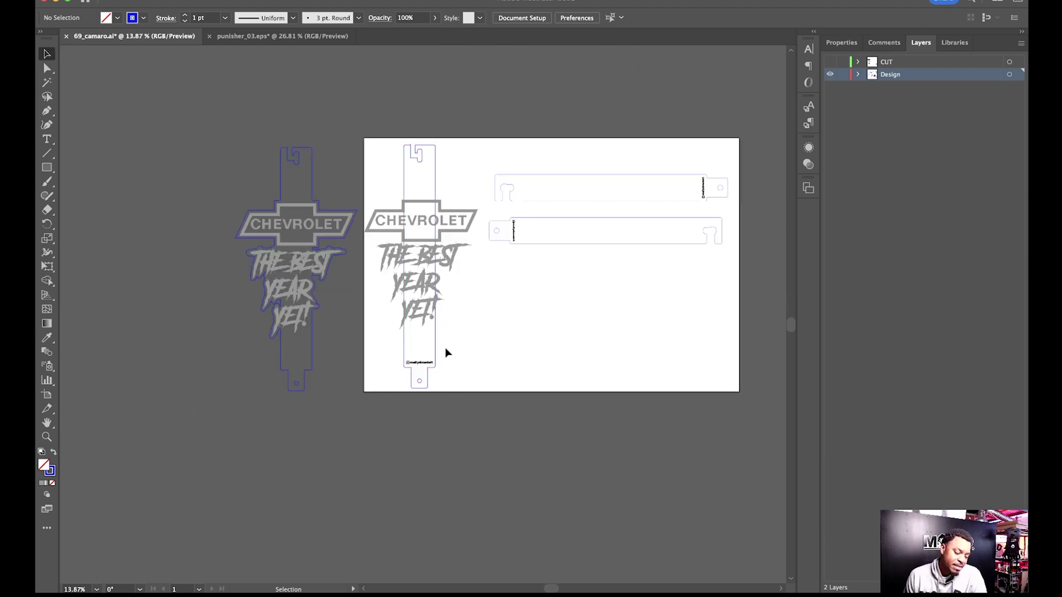
Copy the CHEVROLET logo onto both horizontal prop blanks and shift the lower blank with its logo further down.
{"action": "left_click_drag", "start_coordinate": [431, 215], "coordinate": [471, 217]}
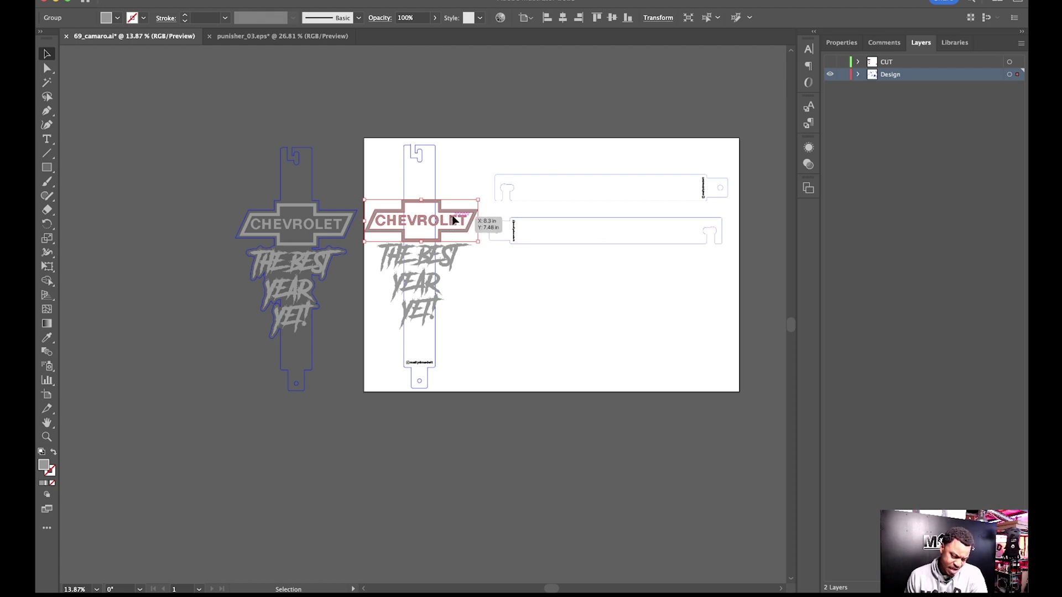
{"action": "left_click_drag", "start_coordinate": [452, 217], "coordinate": [641, 183]}
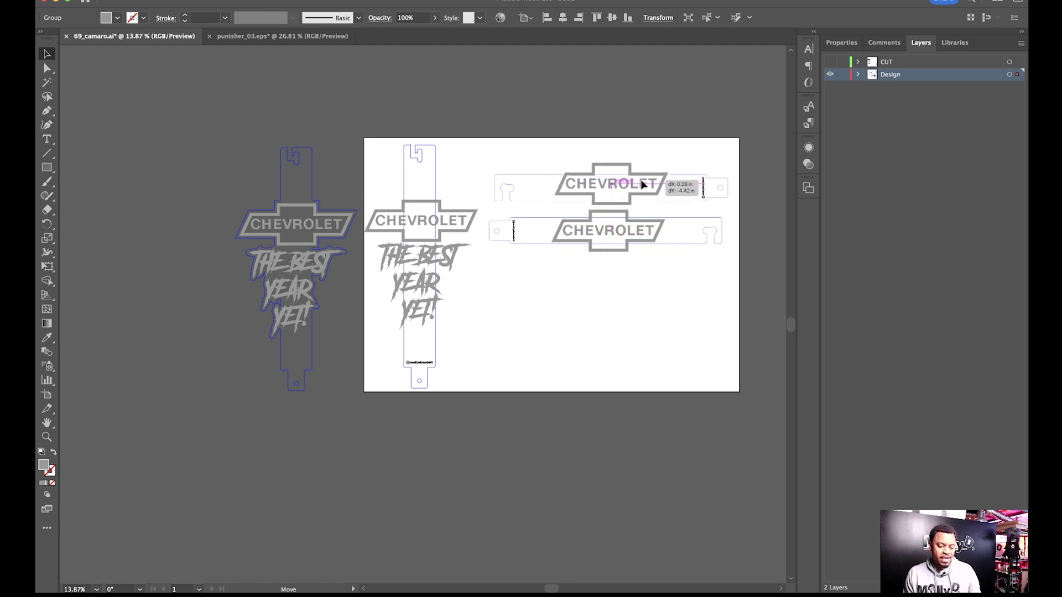
{"action": "left_click", "coordinate": [579, 212]}
{"action": "left_click_drag", "start_coordinate": [602, 229], "coordinate": [610, 249]}
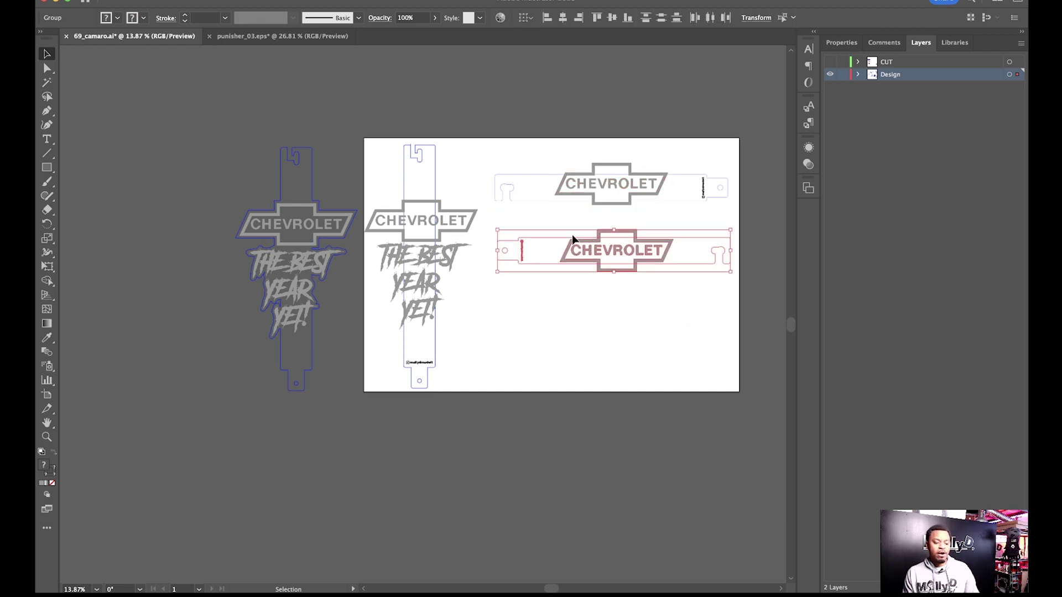
Delete the CHEVROLET logo copies from both horizontal prop blanks.
{"action": "left_click", "coordinate": [673, 215]}
{"action": "left_click", "coordinate": [658, 246]}
{"action": "key", "text": "Delete"}
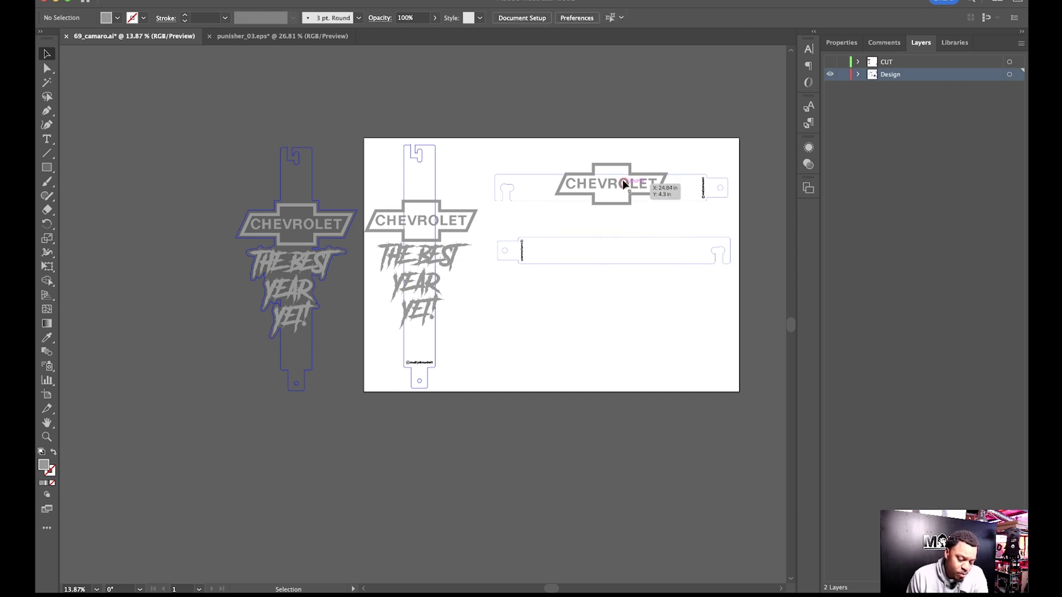
{"action": "left_click", "coordinate": [622, 179]}
{"action": "key", "text": "Delete"}
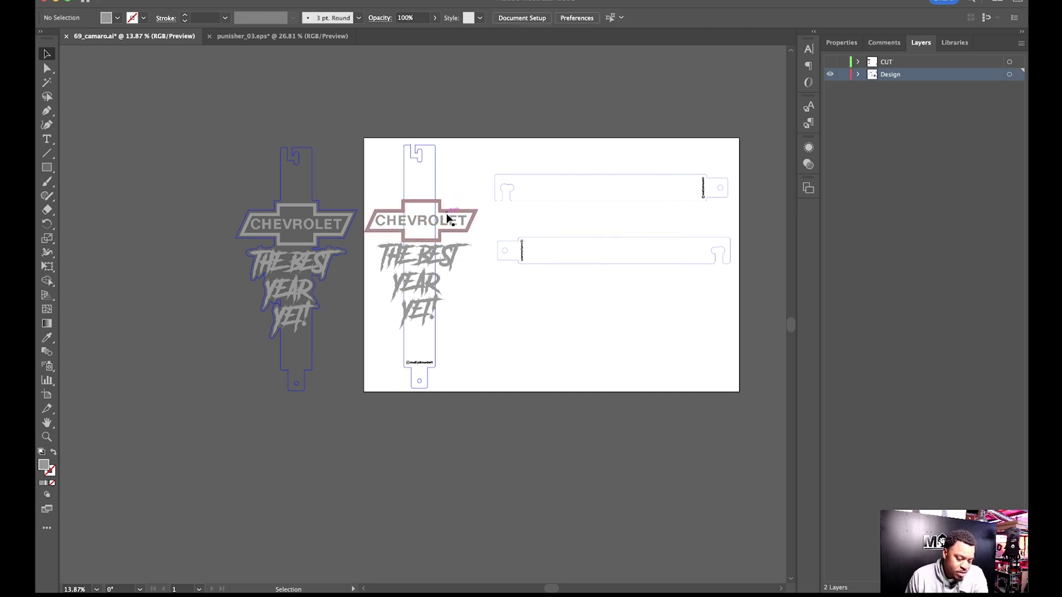
Move the CHEVROLET logo to the empty area below the horizontal blanks and offset its path by 0.25 in with miter joins.
{"action": "left_click_drag", "start_coordinate": [447, 219], "coordinate": [597, 325]}
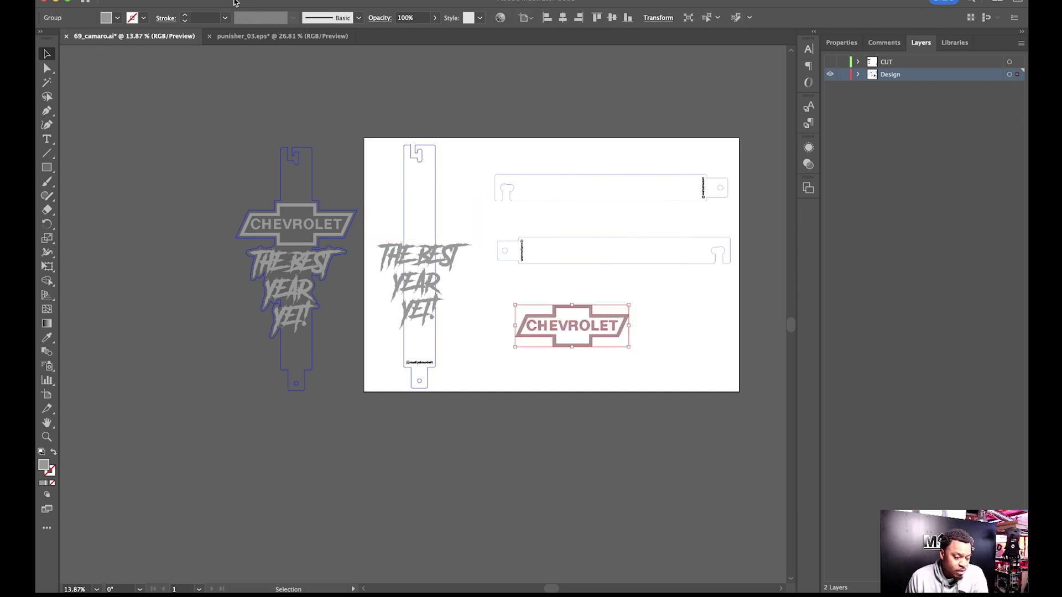
{"action": "left_click", "coordinate": [183, 1]}
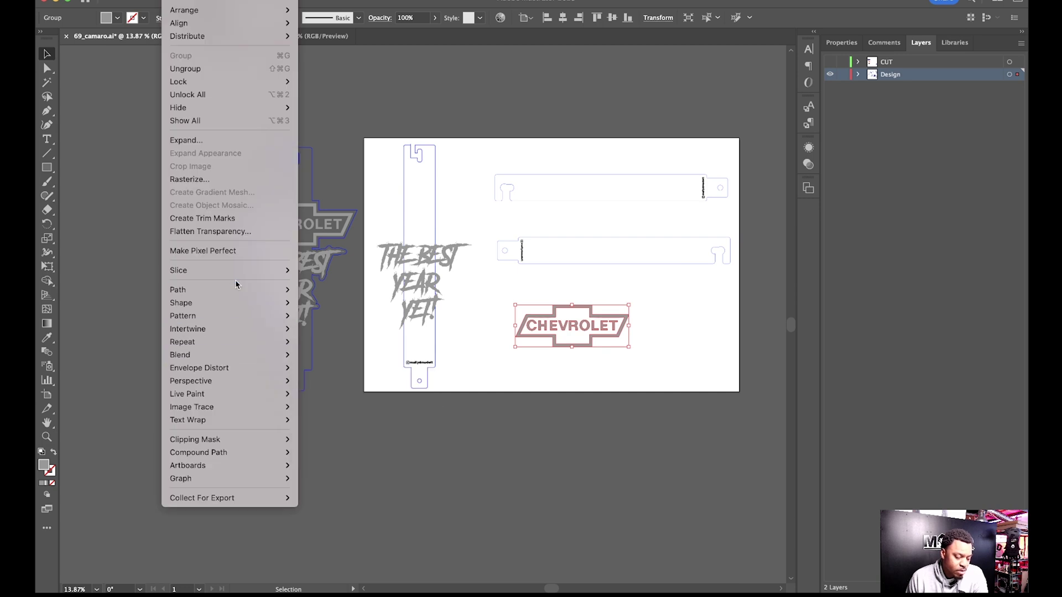
{"action": "mouse_move", "coordinate": [238, 289]}
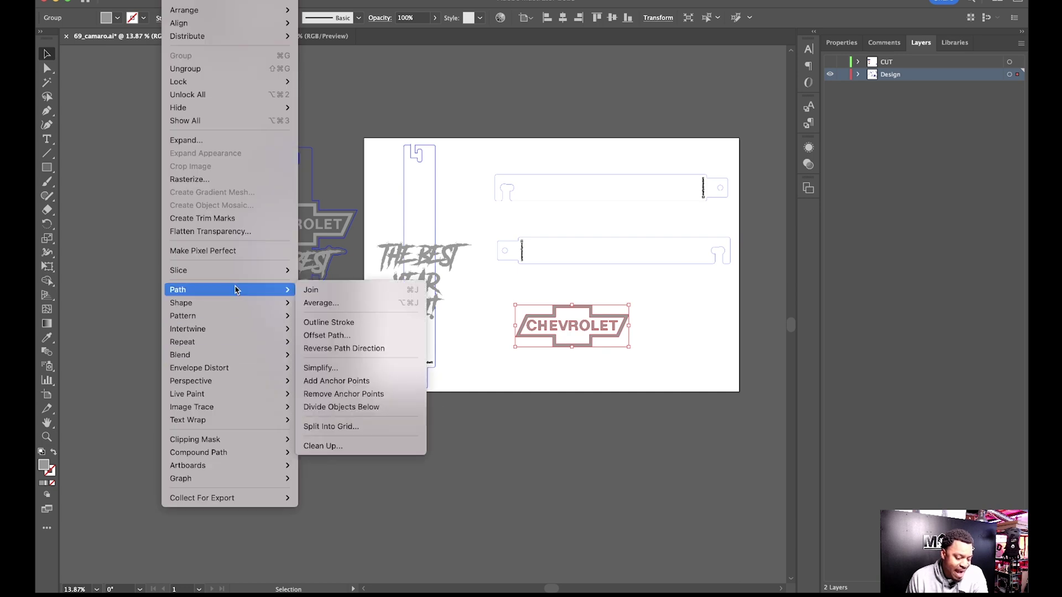
{"action": "left_click", "coordinate": [341, 335]}
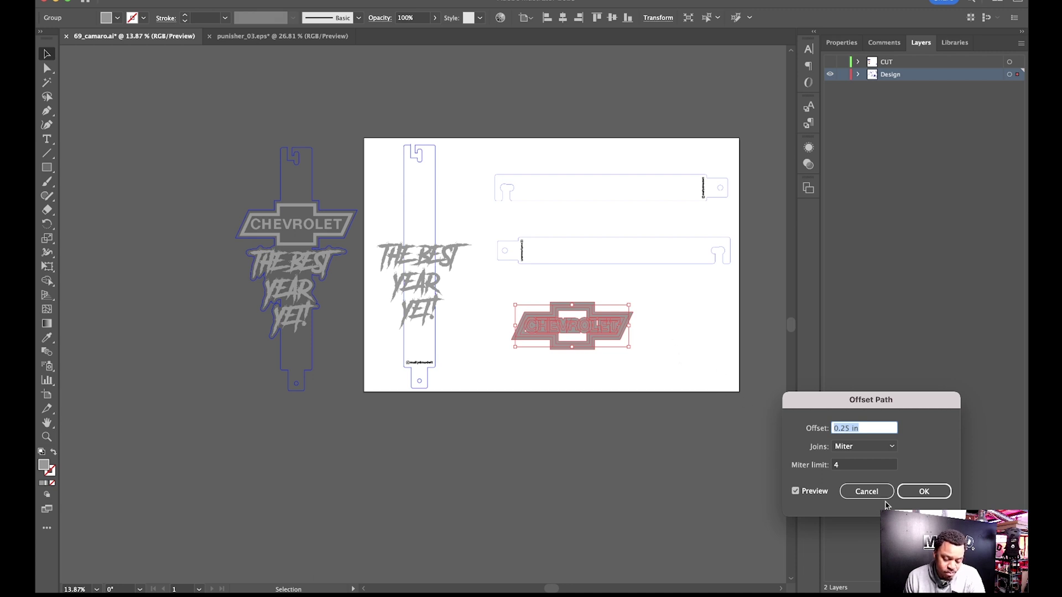
{"action": "left_click", "coordinate": [912, 497]}
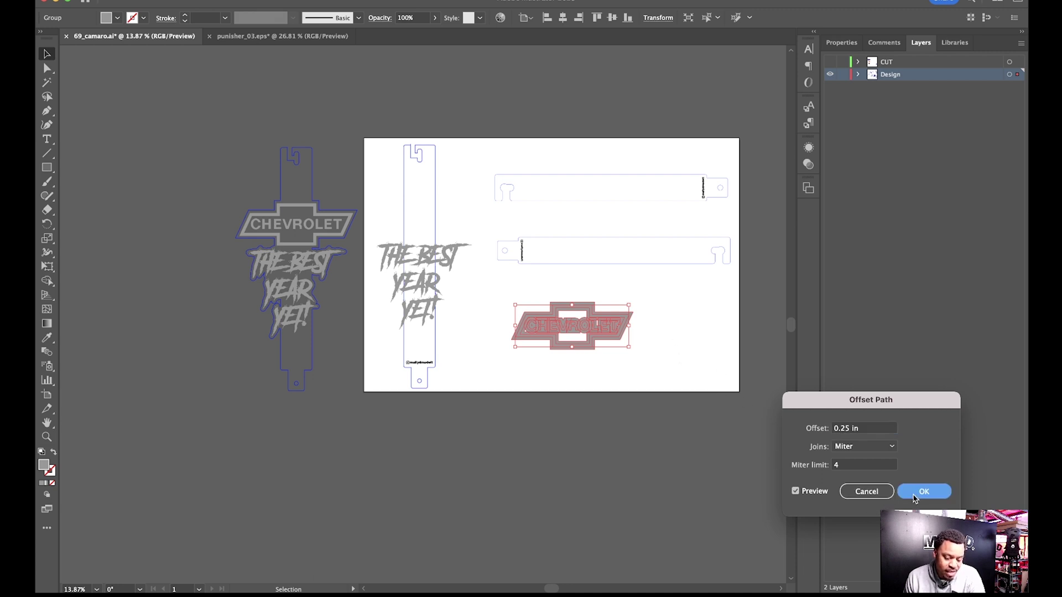
Unite the CHEVROLET logo and its offset outlines into a single compound shape.
{"action": "left_click", "coordinate": [841, 42]}
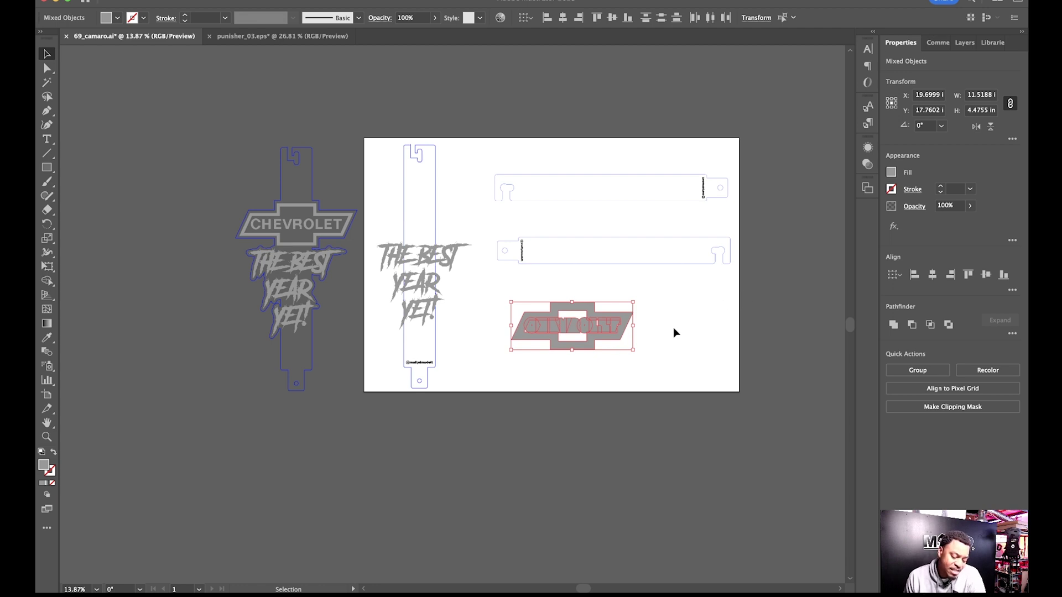
{"action": "left_click", "coordinate": [892, 324]}
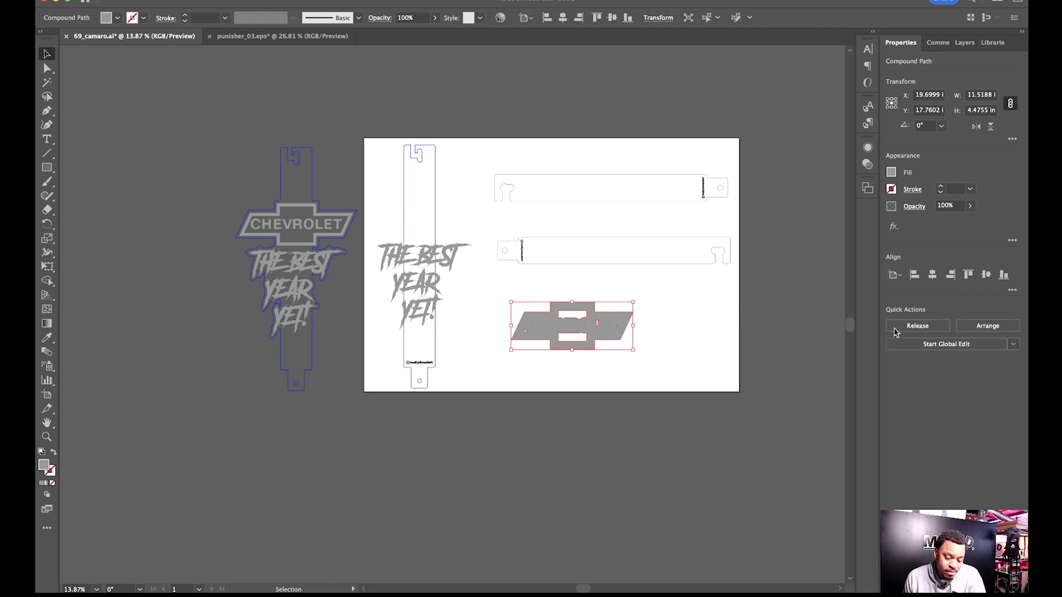
{"action": "left_click", "coordinate": [666, 360]}
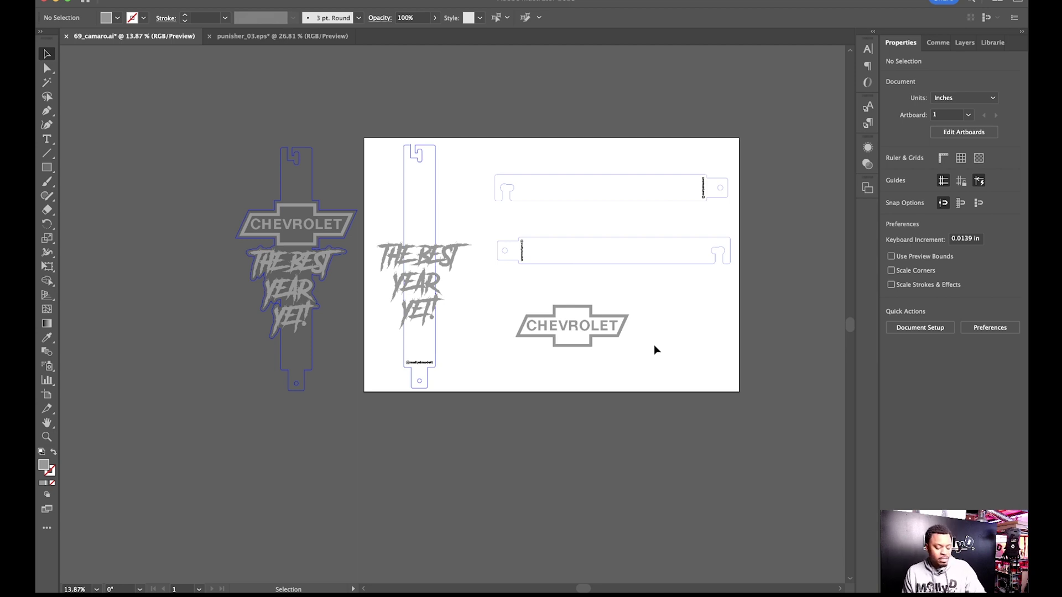
{"action": "key", "text": "super+z"}
{"action": "key", "text": "super+z"}
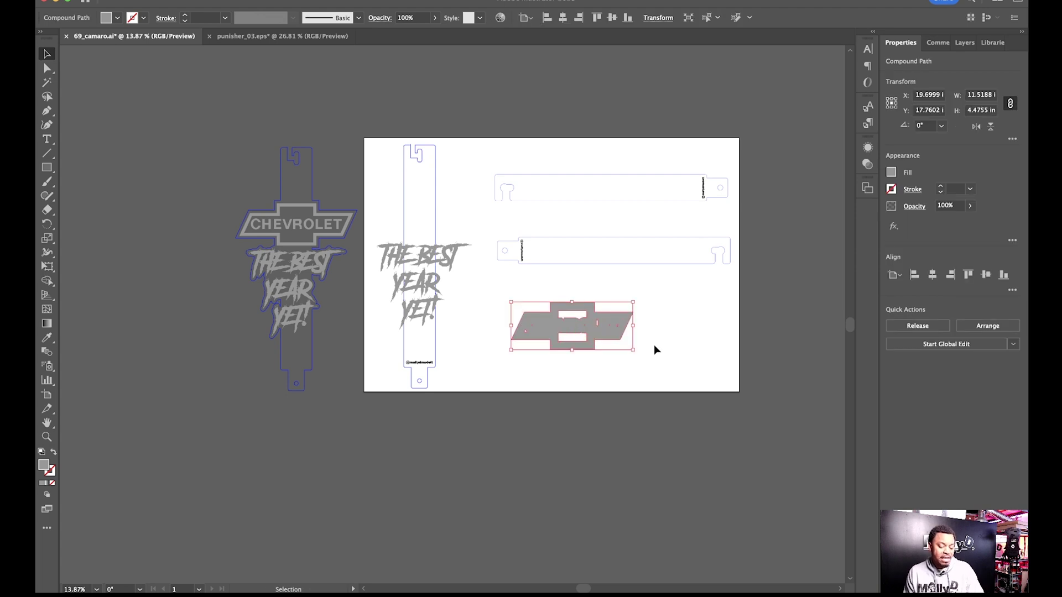
Isolate the united logo shape and delete its upper rectangular cutout.
{"action": "scroll", "coordinate": [579, 305], "scroll_direction": "up", "scroll_amount": 4}
{"action": "left_click", "coordinate": [606, 267]}
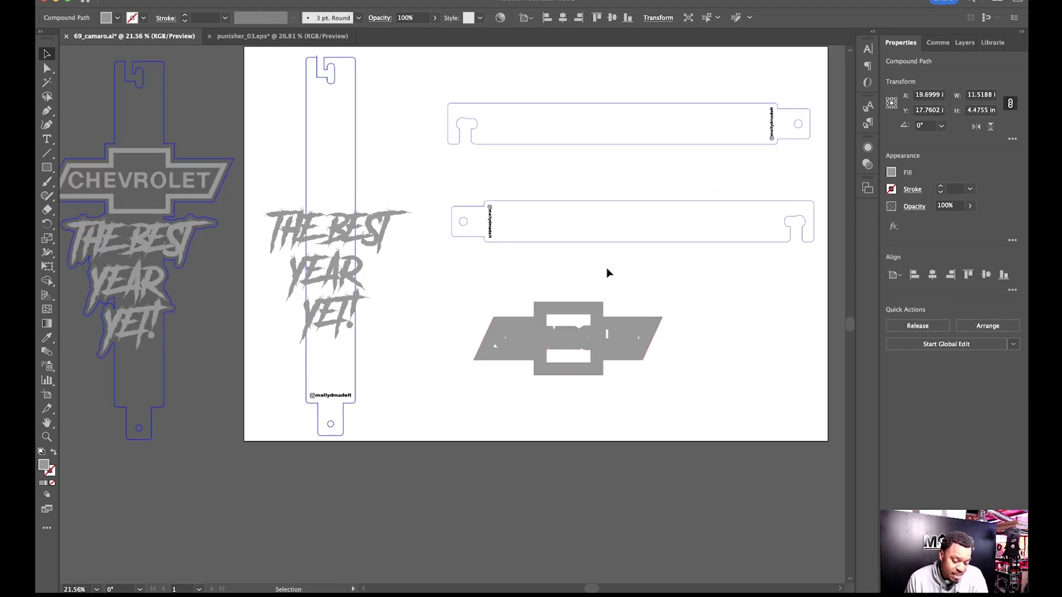
{"action": "double_click", "coordinate": [581, 317]}
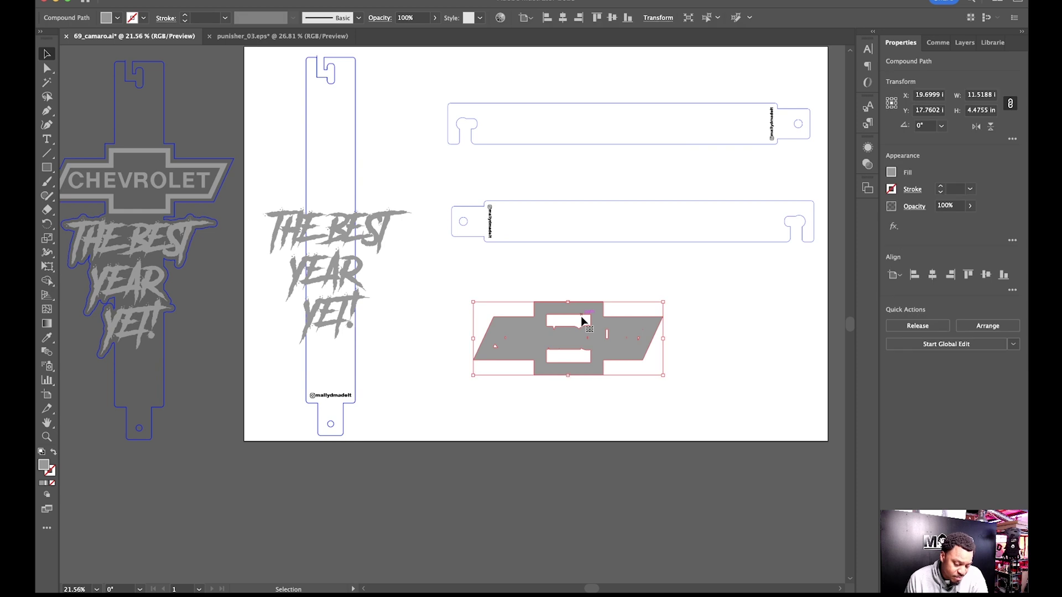
{"action": "left_click", "coordinate": [581, 316]}
{"action": "key", "text": "Delete"}
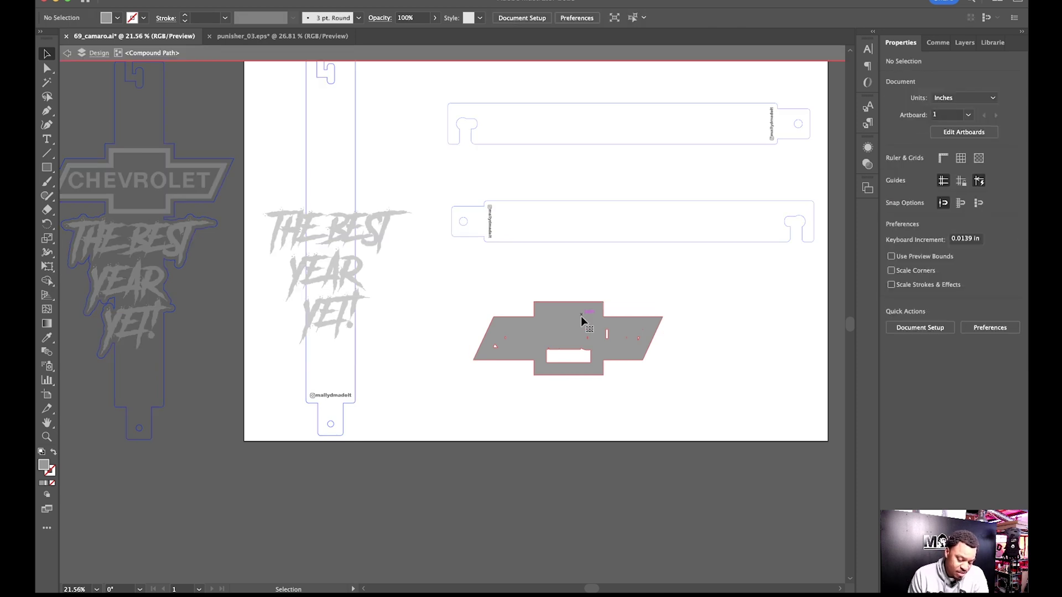
Delete the remaining cutouts inside the united CHEVROLET backing shape to leave one solid silhouette.
{"action": "key", "text": "super+shift+a"}
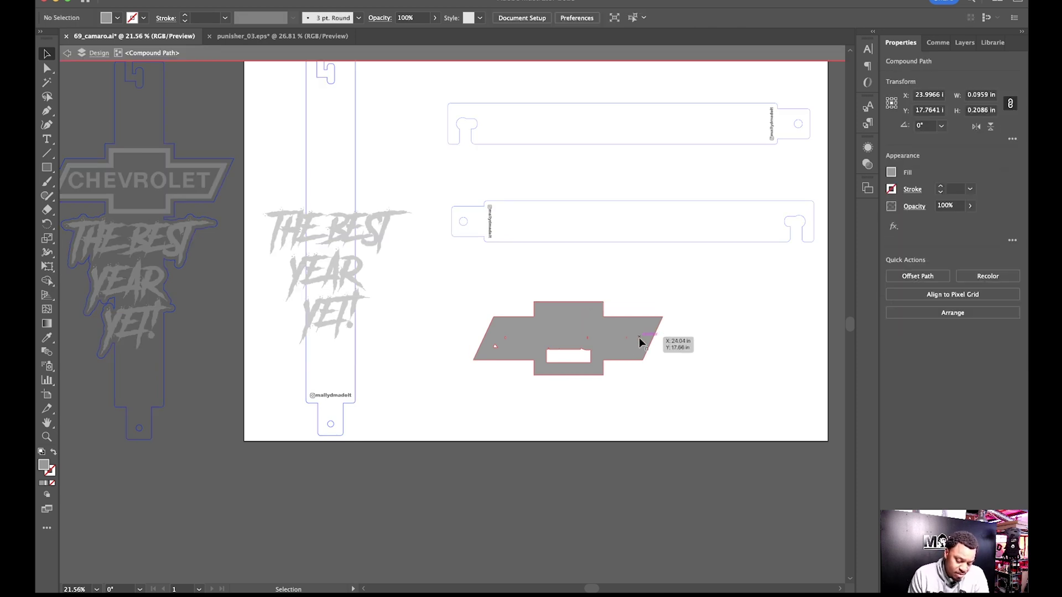
{"action": "scroll", "coordinate": [615, 370], "scroll_direction": "up", "scroll_amount": 2}
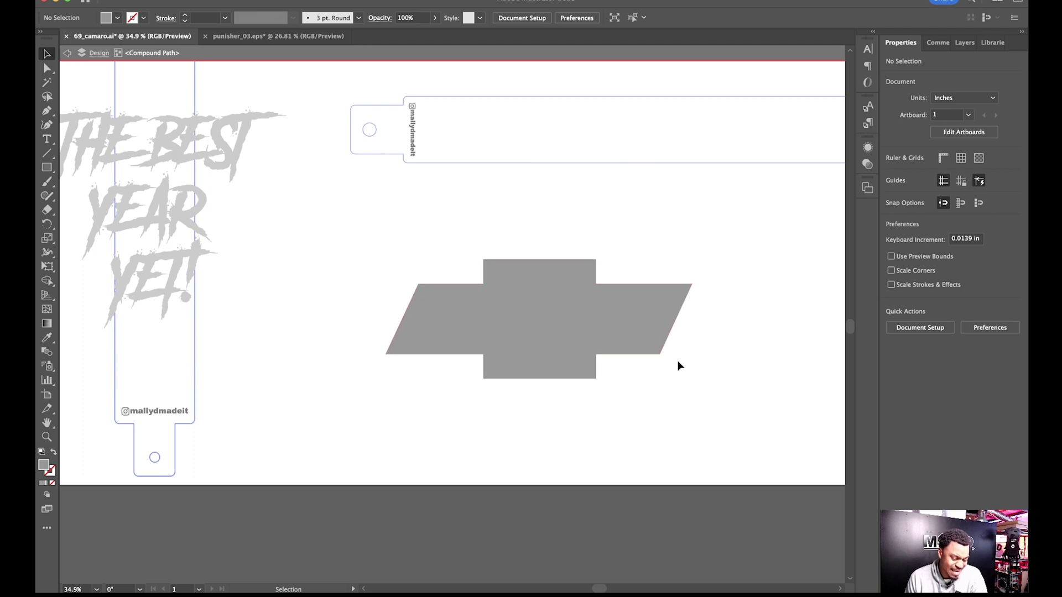
{"action": "scroll", "coordinate": [679, 364], "scroll_direction": "up", "scroll_amount": 2}
{"action": "scroll", "coordinate": [679, 365], "scroll_direction": "down", "scroll_amount": 5}
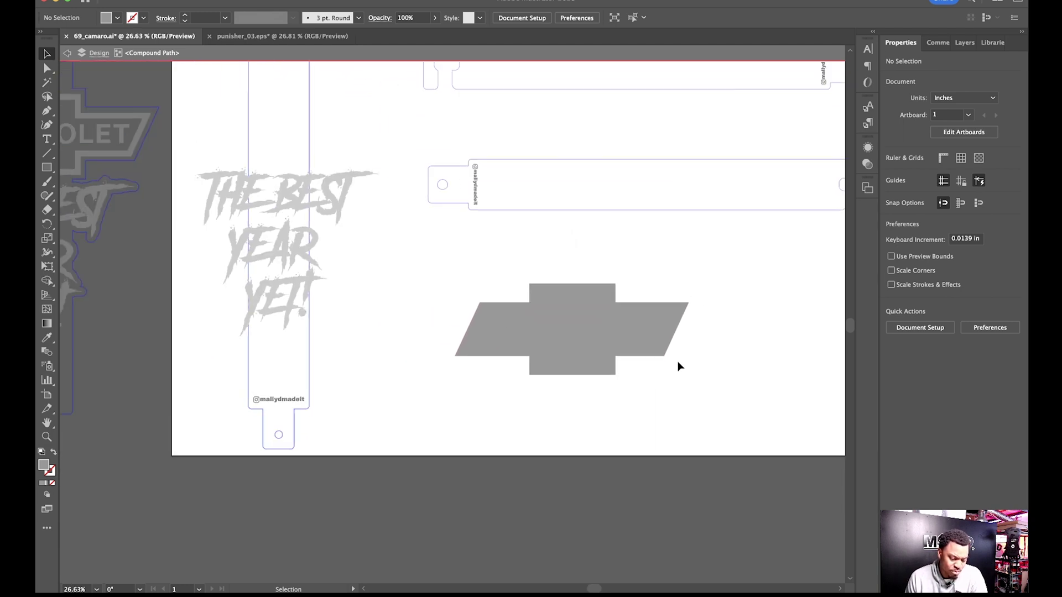
{"action": "scroll", "coordinate": [679, 366], "scroll_direction": "up", "scroll_amount": 4}
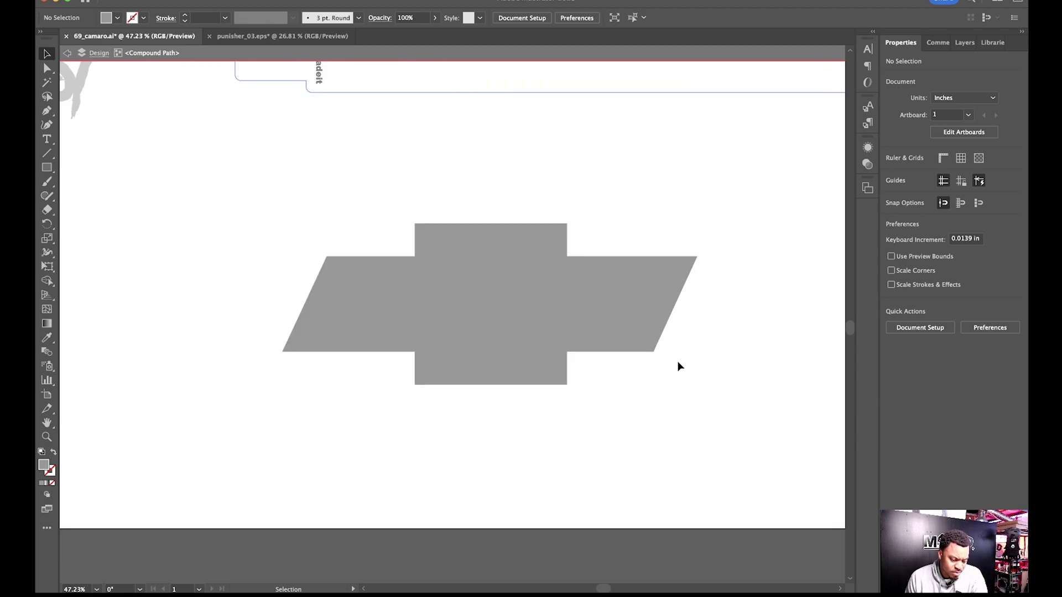
{"action": "scroll", "coordinate": [679, 366], "scroll_direction": "down", "scroll_amount": 2}
{"action": "scroll", "coordinate": [679, 366], "scroll_direction": "left", "scroll_amount": 1}
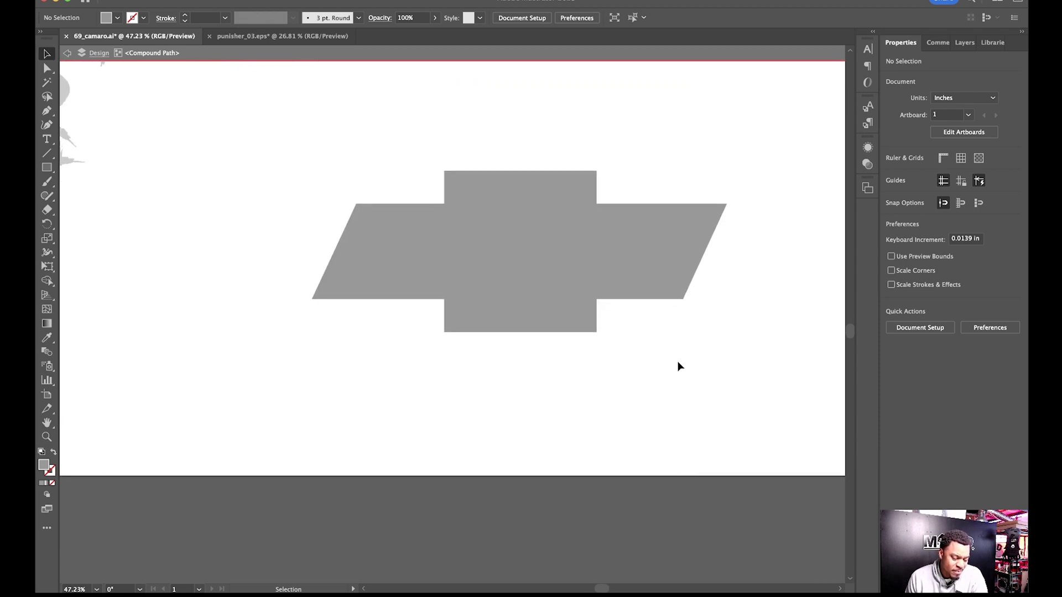
{"action": "scroll", "coordinate": [679, 366], "scroll_direction": "down", "scroll_amount": 2}
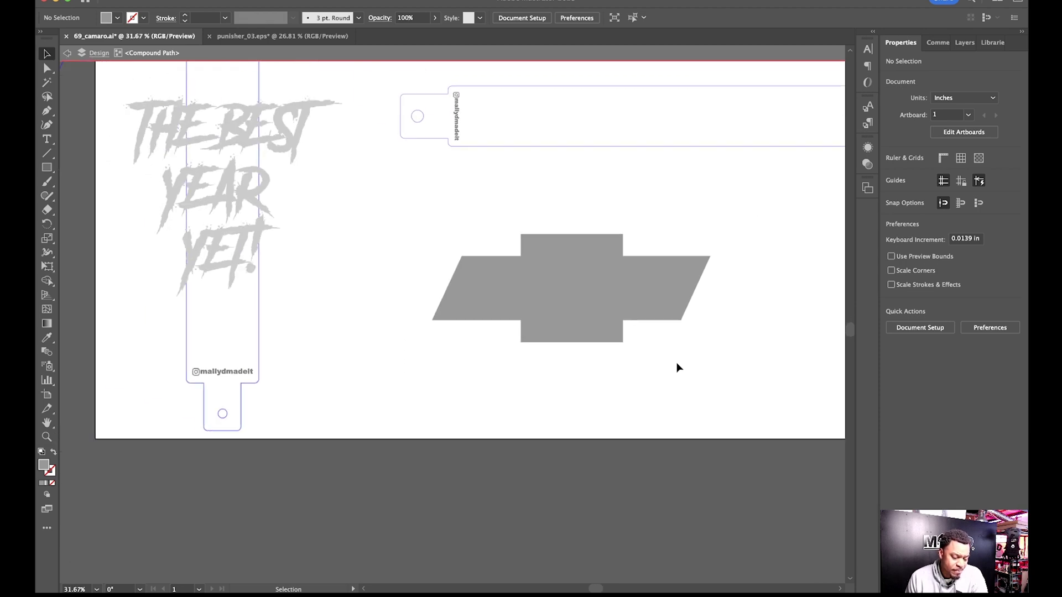
Swap the CHEVROLET backing shape's fill to a stroke and colour the outline blue.
{"action": "left_click", "coordinate": [681, 323]}
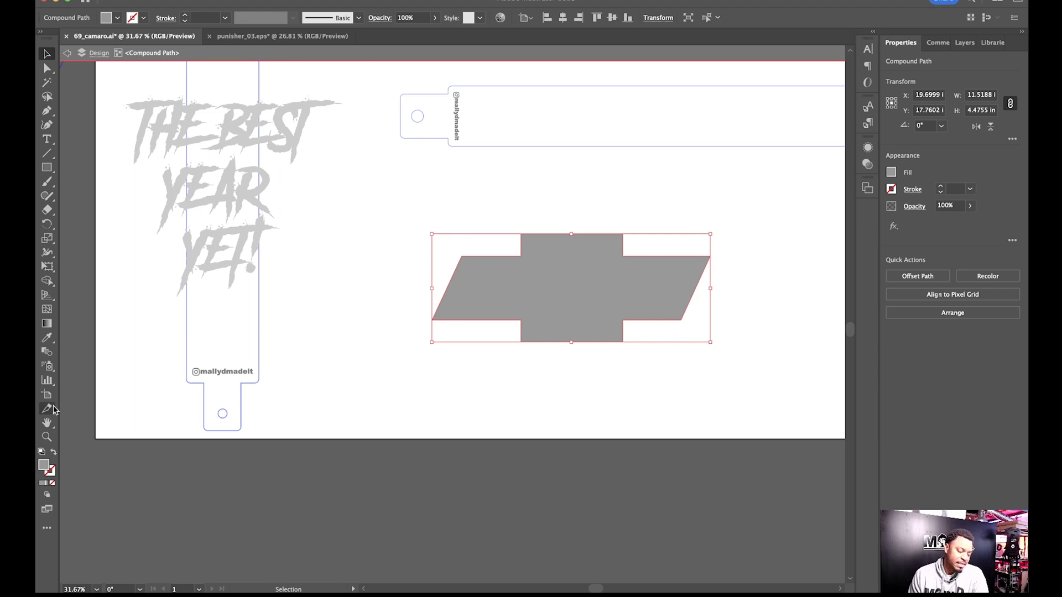
{"action": "left_click", "coordinate": [53, 453]}
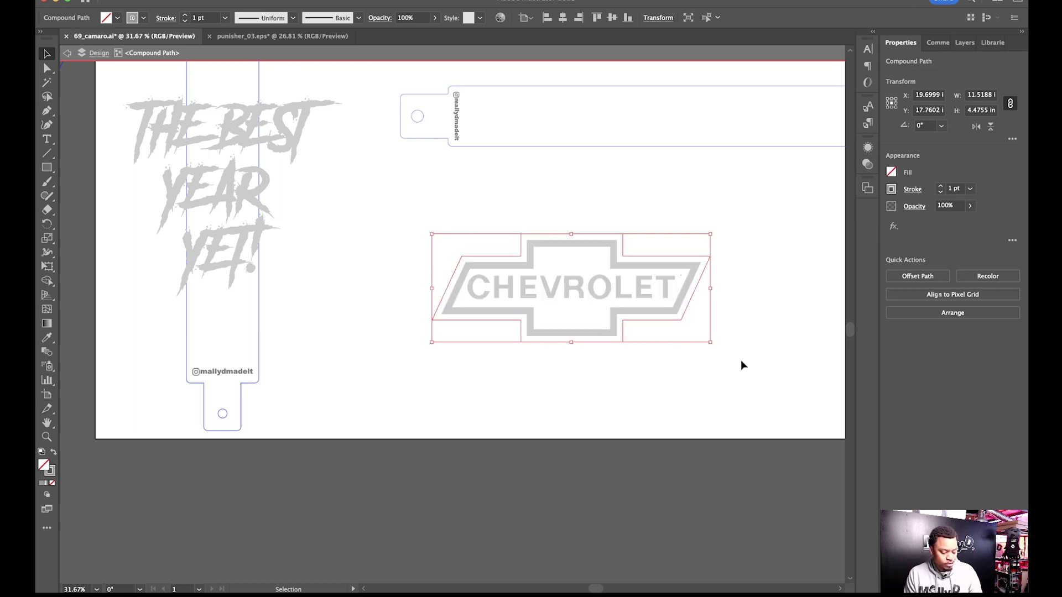
{"action": "key", "text": "shift+x"}
{"action": "key", "text": "shift+x"}
{"action": "left_click", "coordinate": [890, 189]}
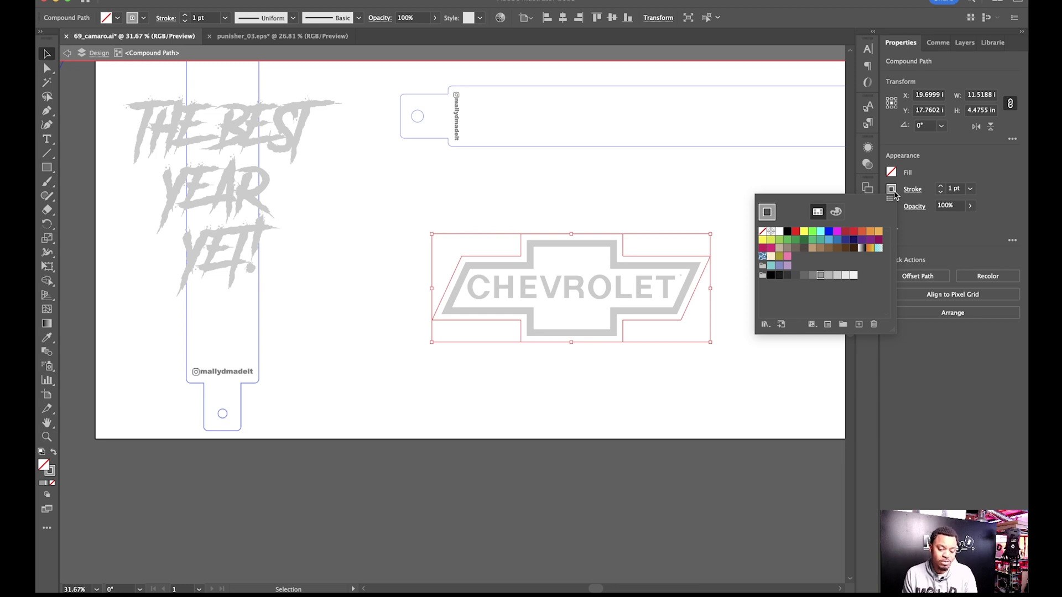
{"action": "left_click", "coordinate": [892, 190]}
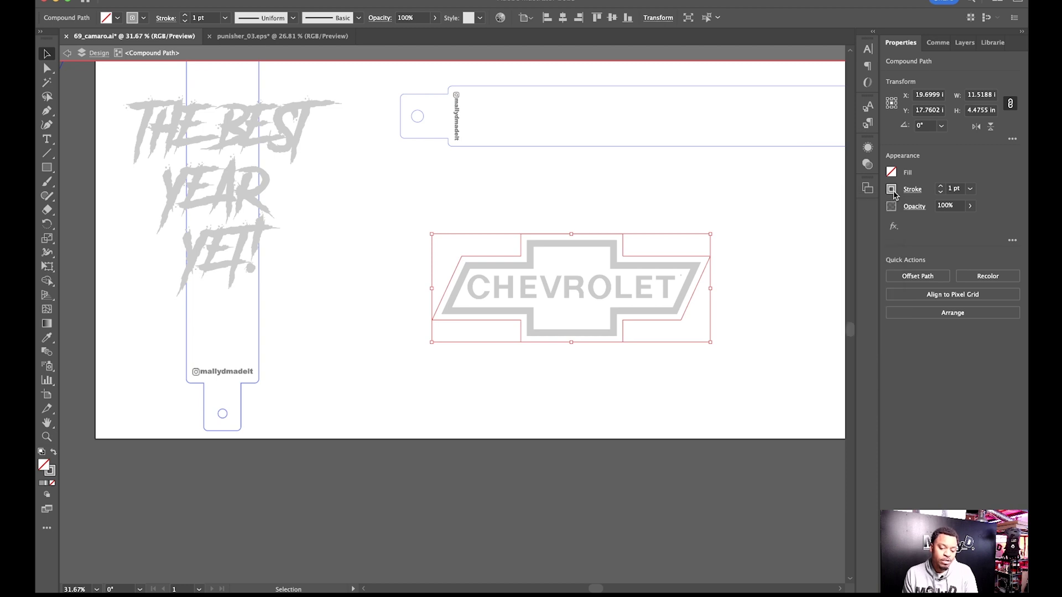
{"action": "left_click", "coordinate": [731, 264]}
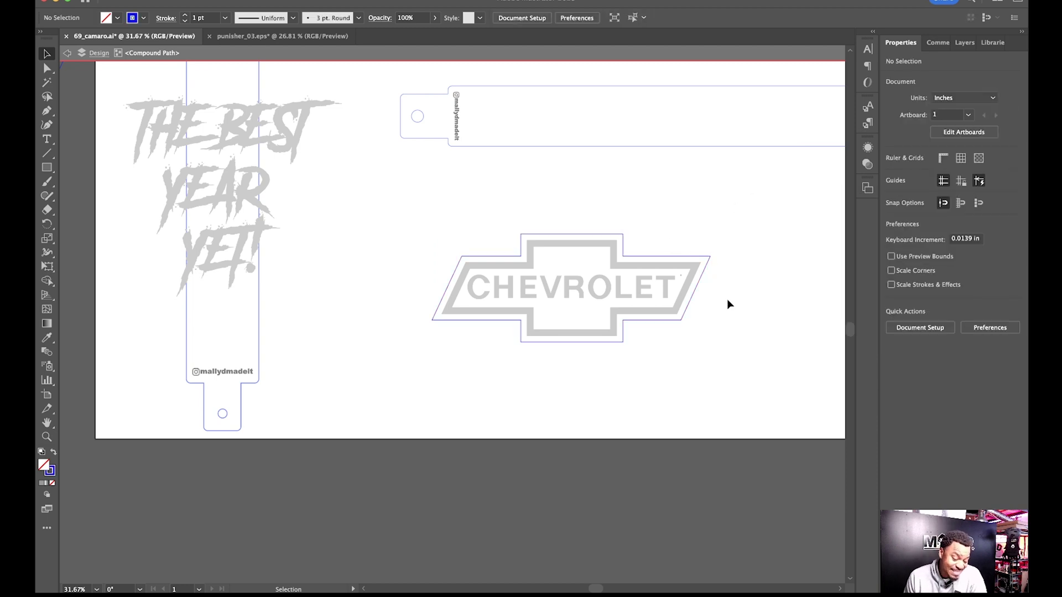
Group the CHEVROLET logo with its blue backing outline.
{"action": "scroll", "coordinate": [726, 314], "scroll_direction": "down", "scroll_amount": 2}
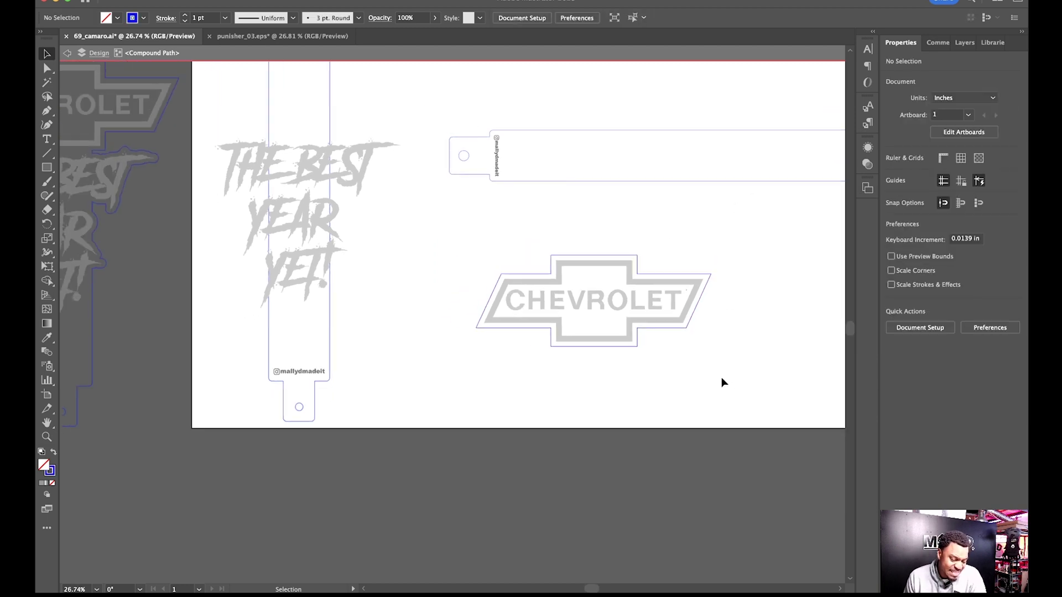
{"action": "left_click_drag", "start_coordinate": [724, 382], "coordinate": [459, 235]}
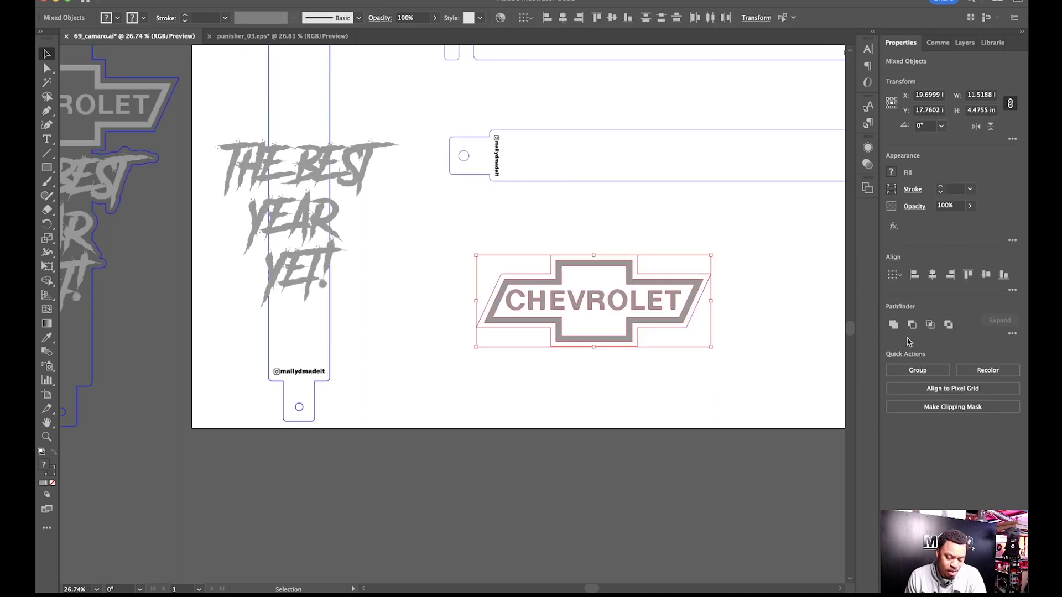
{"action": "left_click", "coordinate": [918, 370]}
{"action": "left_click", "coordinate": [758, 375]}
Move the THE BEST YEAR YET! lettering off the vertical blank to the empty area beside the CHEVROLET logo.
{"action": "scroll", "coordinate": [758, 375], "scroll_direction": "down", "scroll_amount": 1}
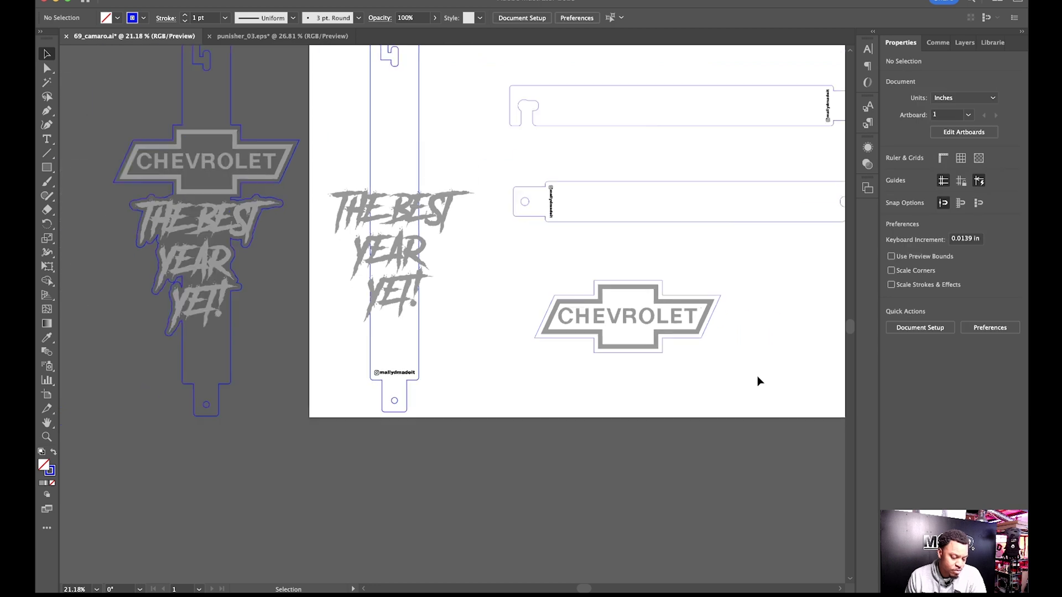
{"action": "scroll", "coordinate": [758, 379], "scroll_direction": "down", "scroll_amount": 1}
{"action": "scroll", "coordinate": [758, 379], "scroll_direction": "up", "scroll_amount": 2}
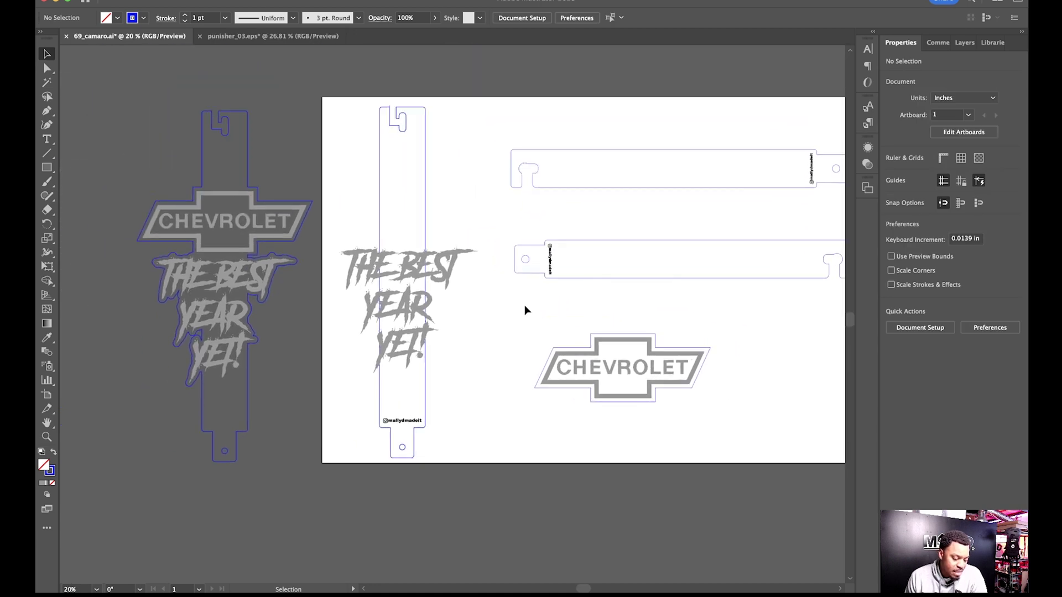
{"action": "left_click", "coordinate": [449, 280]}
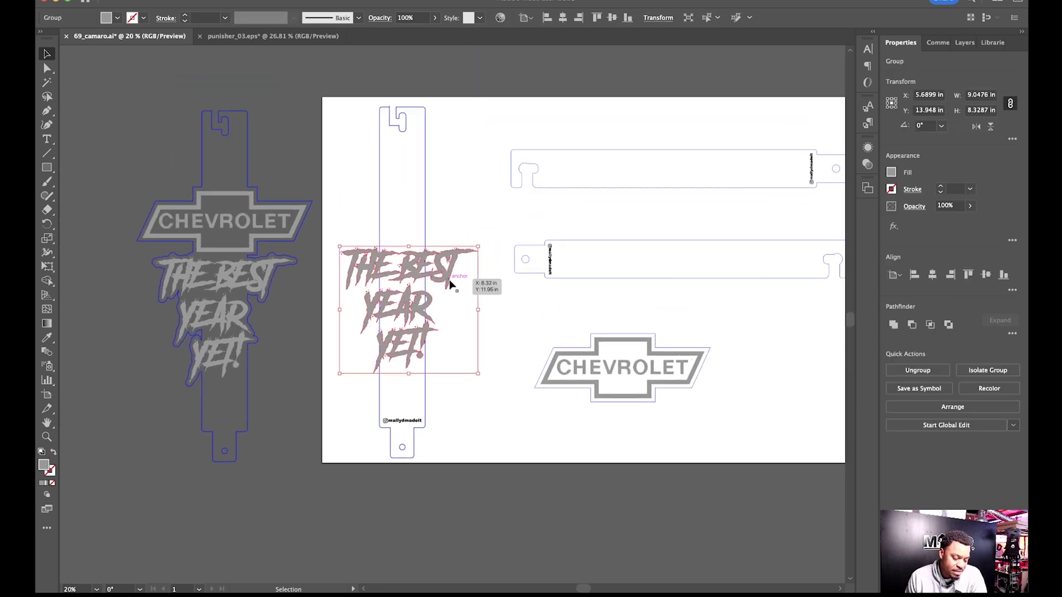
{"action": "scroll", "coordinate": [449, 280], "scroll_direction": "down", "scroll_amount": 2}
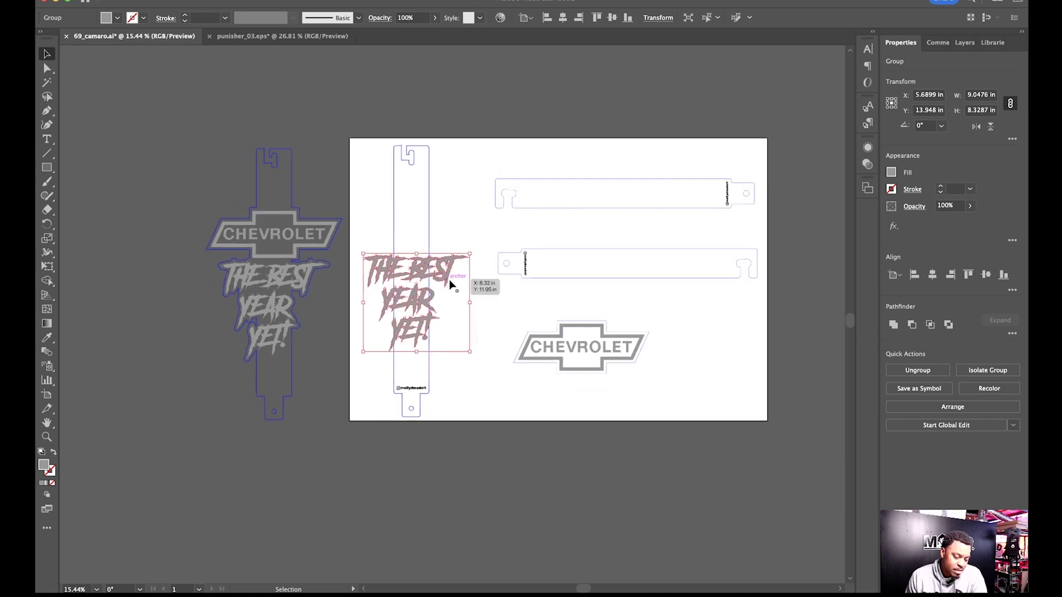
{"action": "left_click_drag", "start_coordinate": [406, 253], "coordinate": [696, 304]}
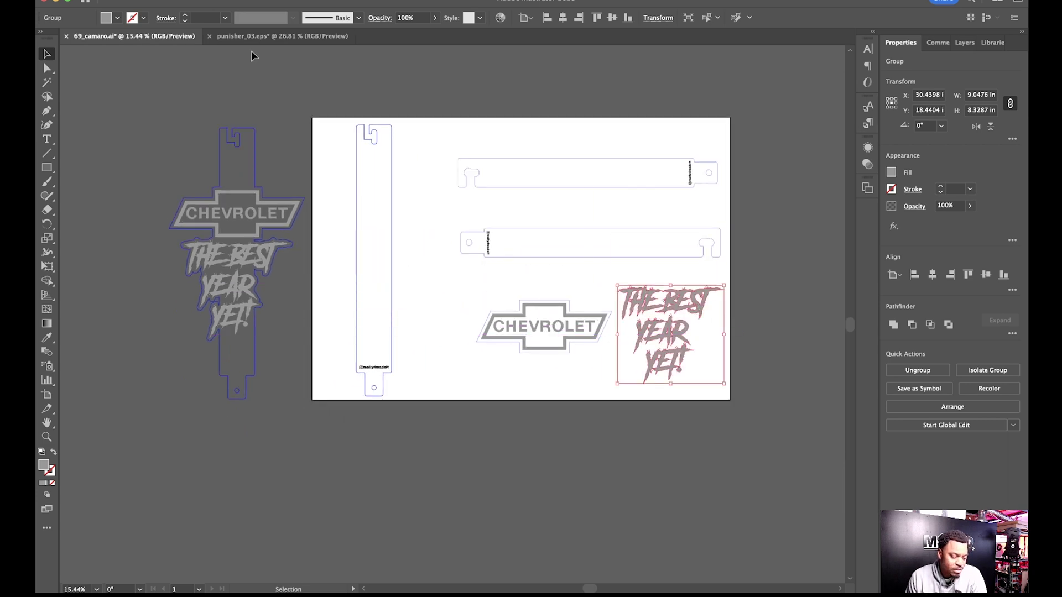
Offset the THE BEST YEAR YET! lettering by 0.25 in with round joins and unite the offset outlines into one shape.
{"action": "left_click", "coordinate": [176, 0]}
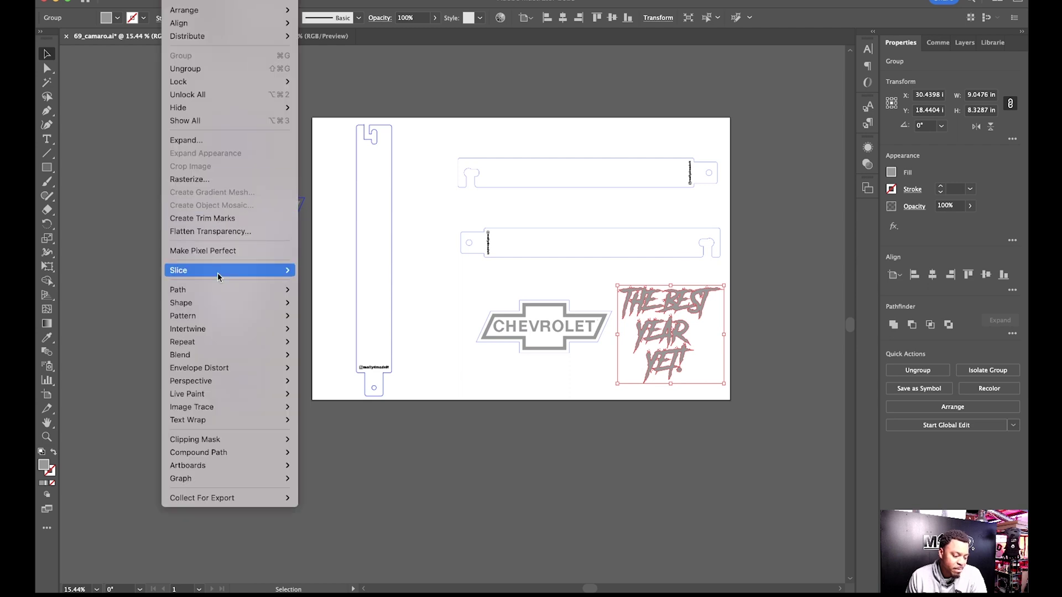
{"action": "mouse_move", "coordinate": [218, 289]}
{"action": "left_click", "coordinate": [326, 335]}
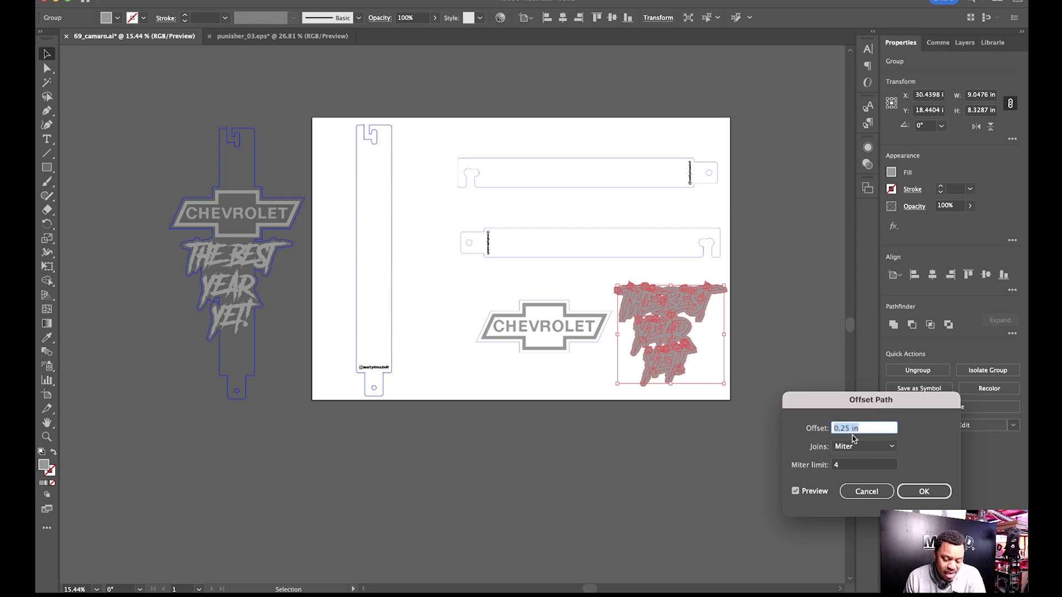
{"action": "left_click", "coordinate": [890, 448]}
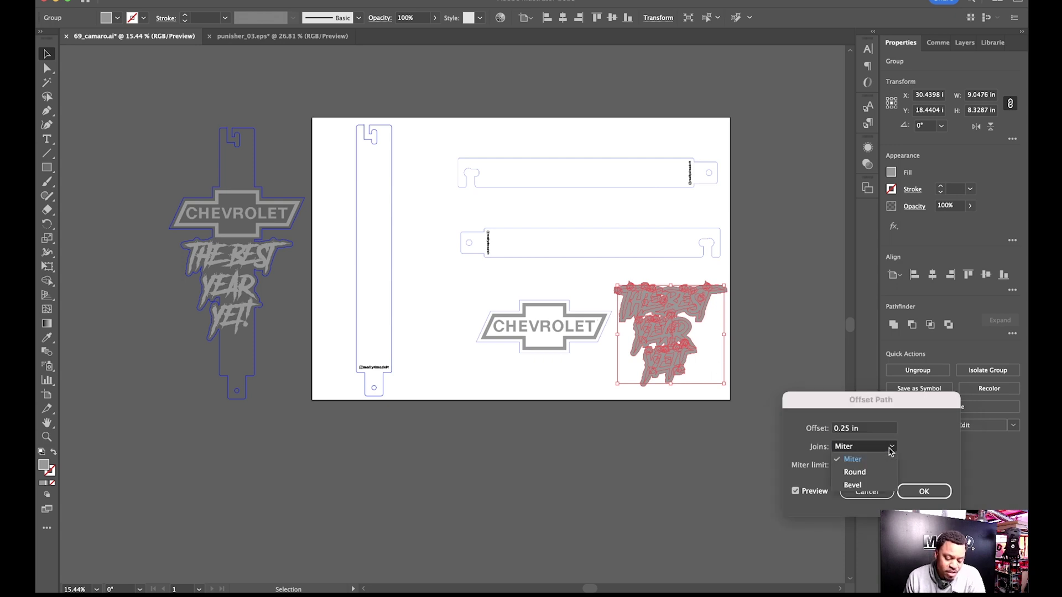
{"action": "left_click", "coordinate": [871, 474]}
{"action": "left_click", "coordinate": [910, 492]}
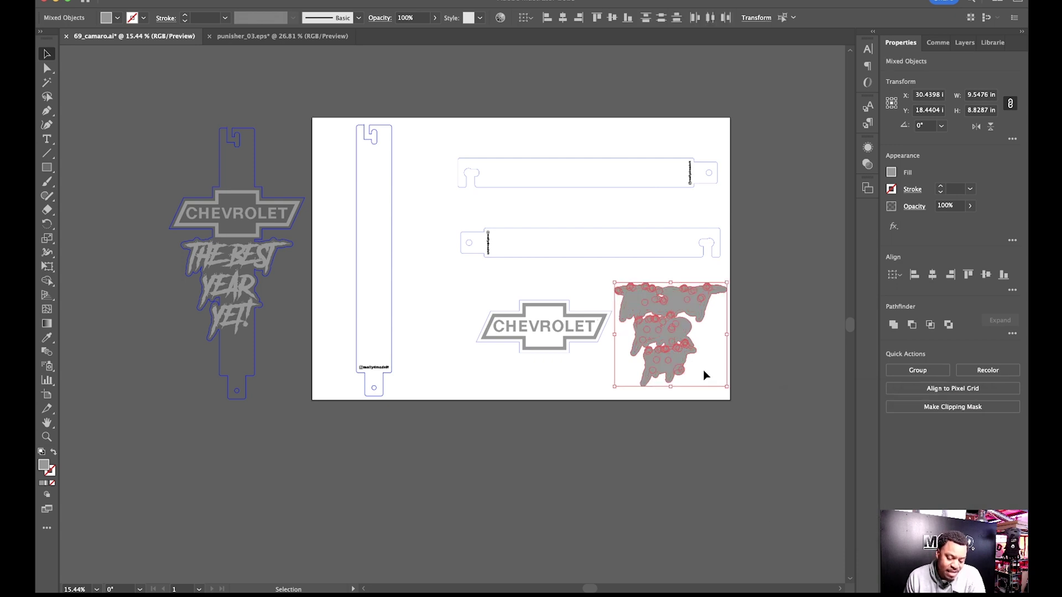
{"action": "scroll", "coordinate": [699, 362], "scroll_direction": "up", "scroll_amount": 5}
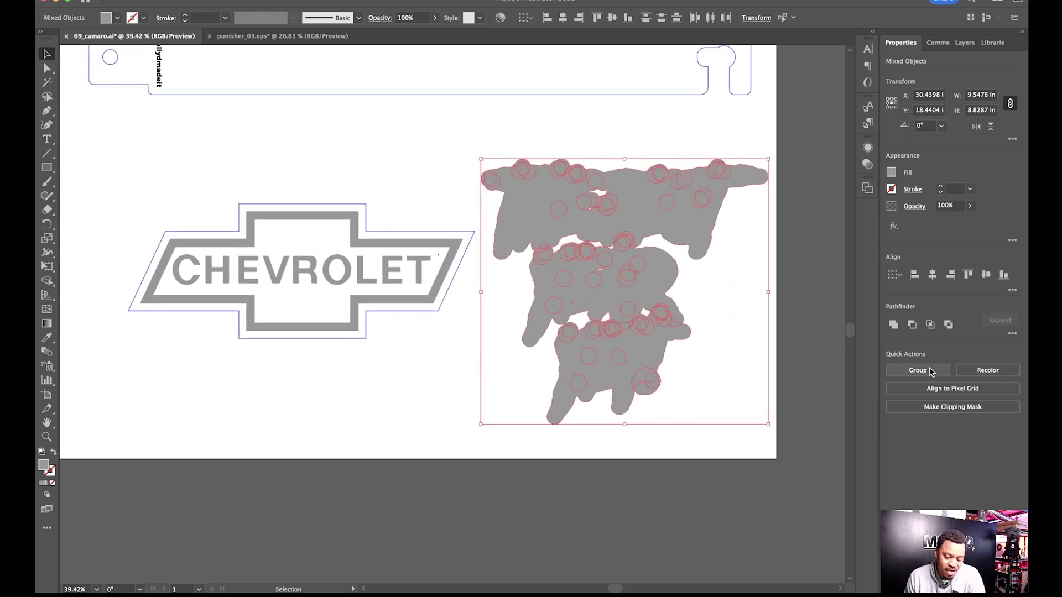
{"action": "left_click", "coordinate": [894, 326]}
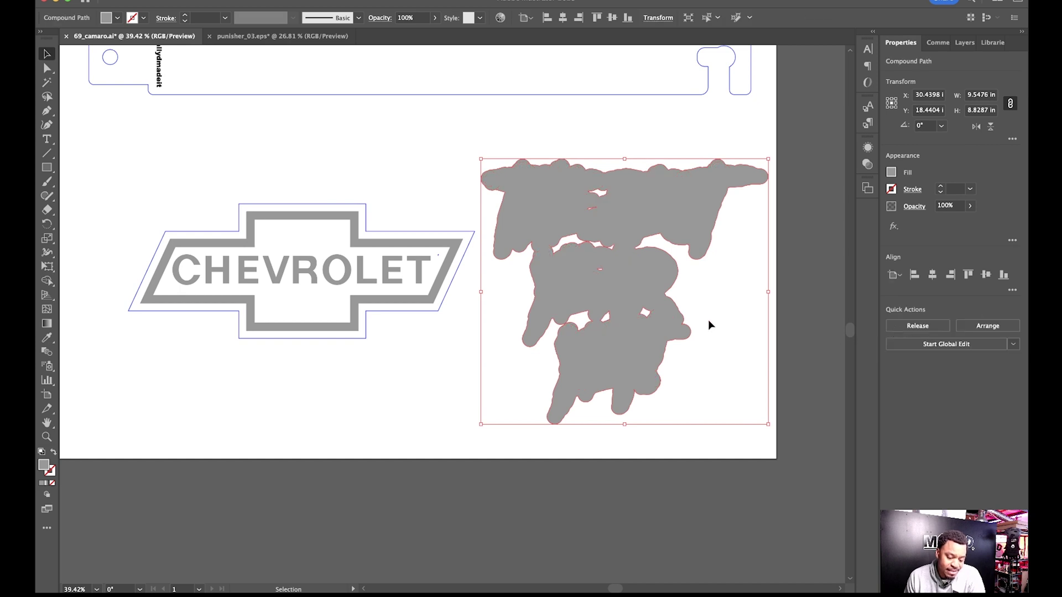
{"action": "key", "text": "super+3"}
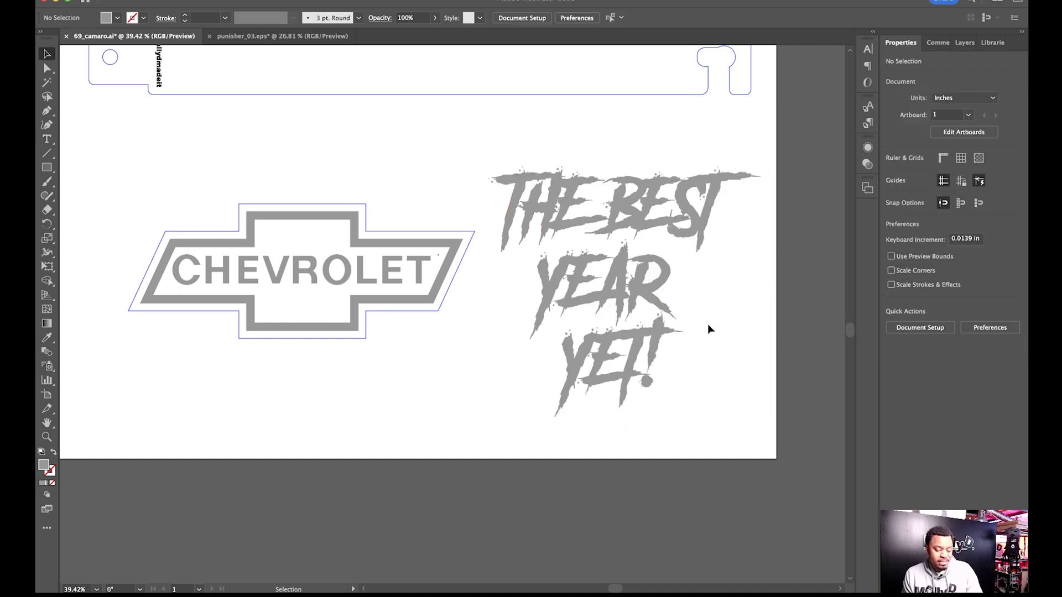
{"action": "key", "text": "a"}
{"action": "key", "text": "super+alt+3"}
{"action": "key", "text": "v"}
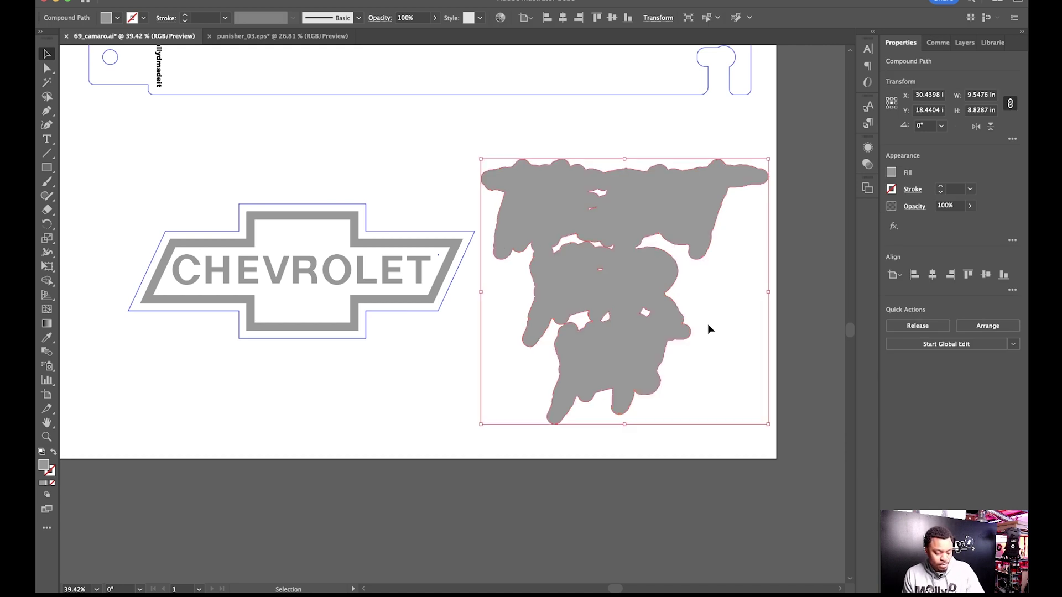
Swap the lettering backing shape's fill to a stroke and colour the outline blue.
{"action": "key", "text": "shift+x"}
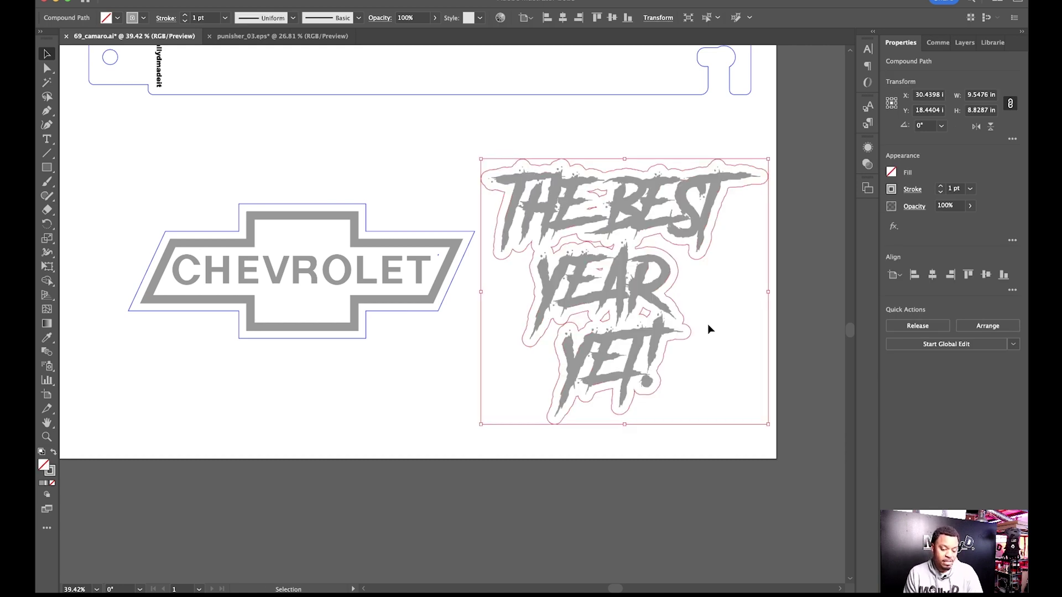
{"action": "left_click", "coordinate": [892, 189]}
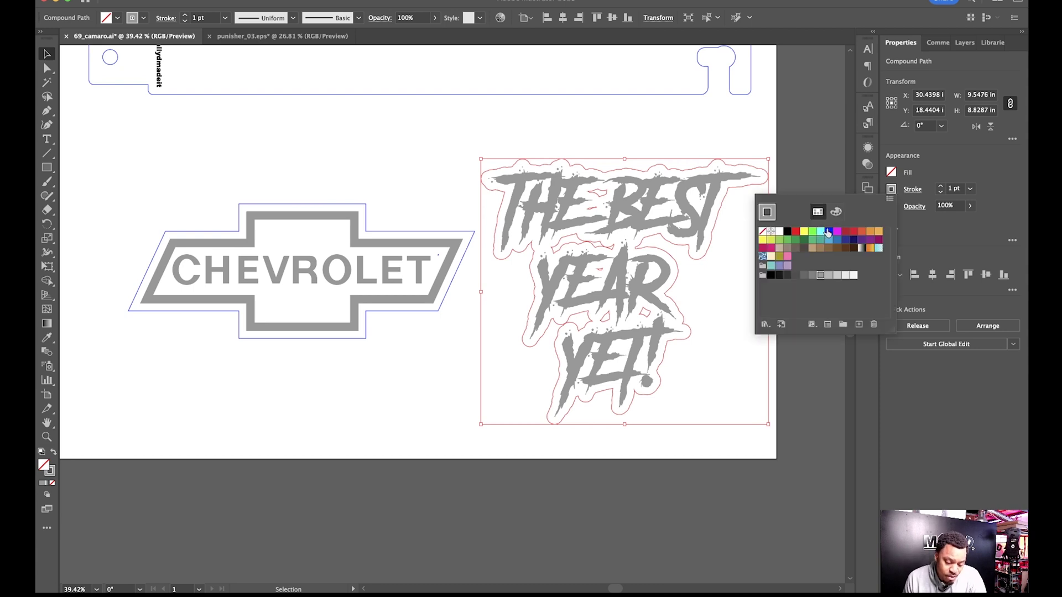
{"action": "left_click", "coordinate": [828, 232]}
{"action": "left_click", "coordinate": [677, 305]}
Isolate the blue outline around the lettering and delete its interior cutouts.
{"action": "double_click", "coordinate": [678, 306]}
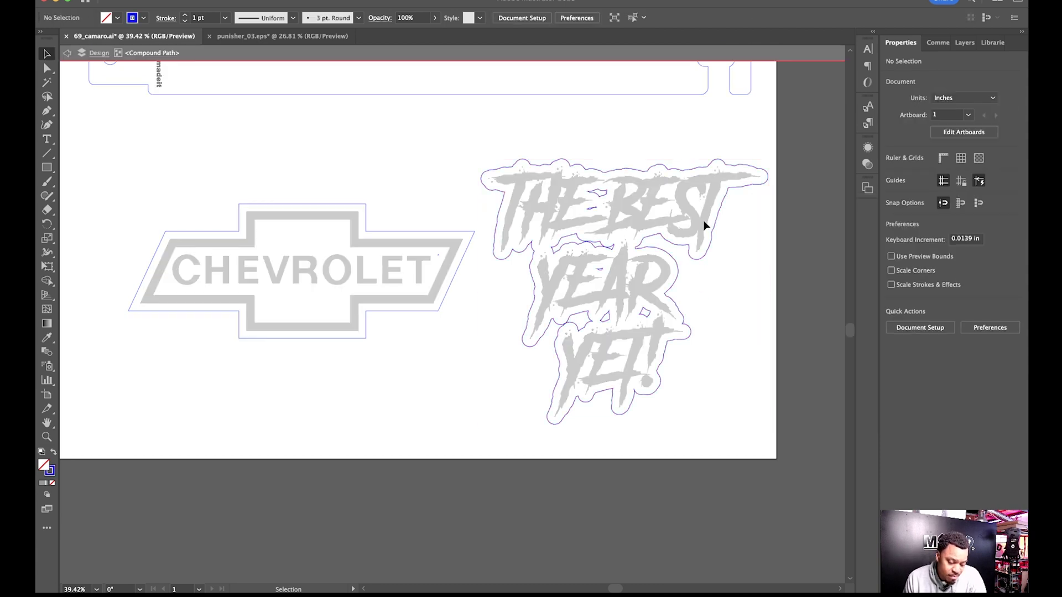
{"action": "left_click", "coordinate": [602, 192]}
{"action": "key", "text": "Delete"}
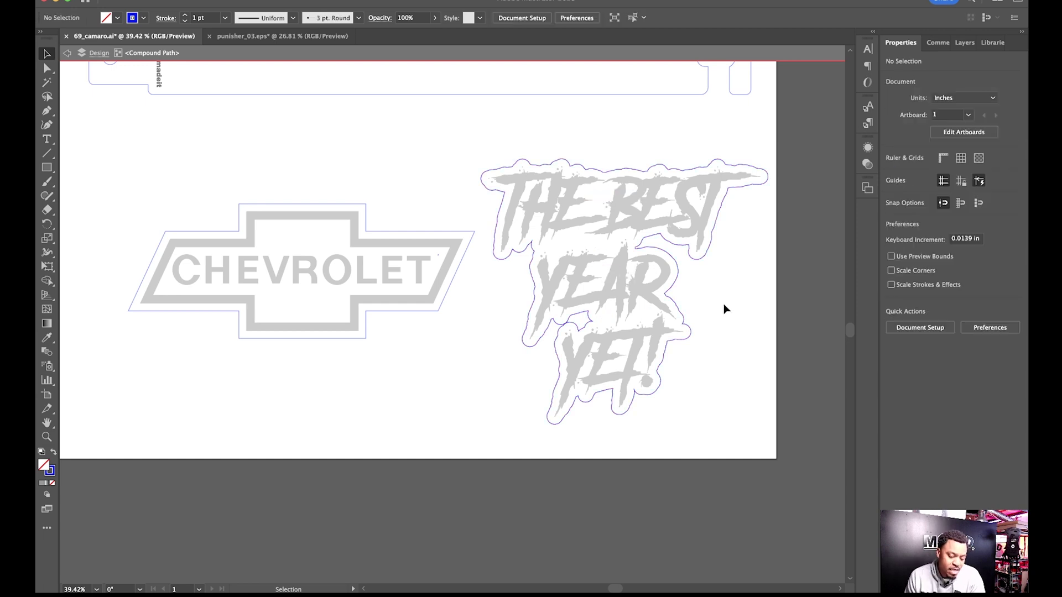
{"action": "scroll", "coordinate": [563, 329], "scroll_direction": "up", "scroll_amount": 5}
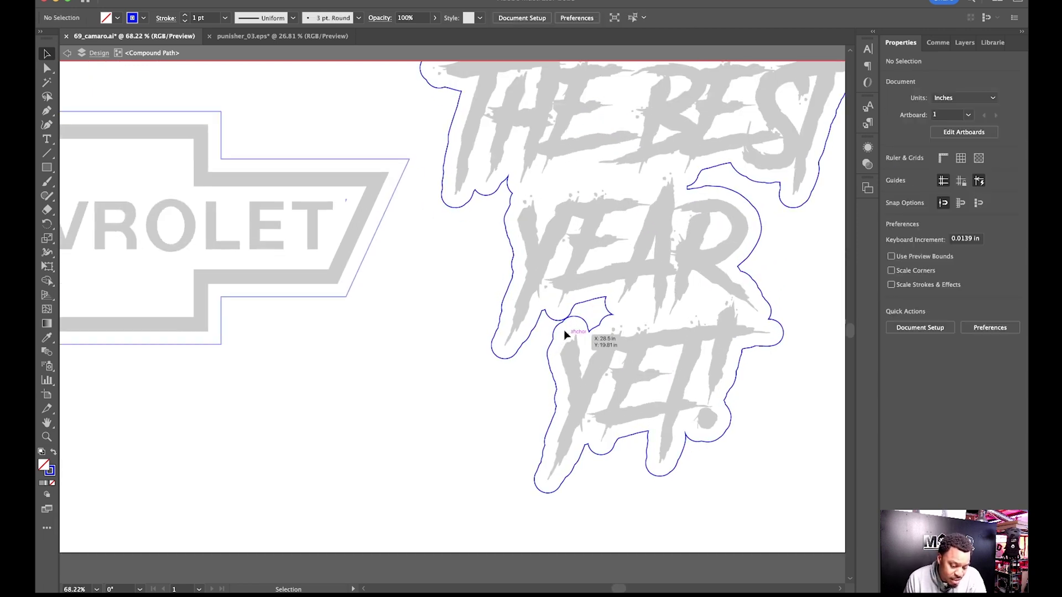
{"action": "scroll", "coordinate": [563, 330], "scroll_direction": "up", "scroll_amount": 3}
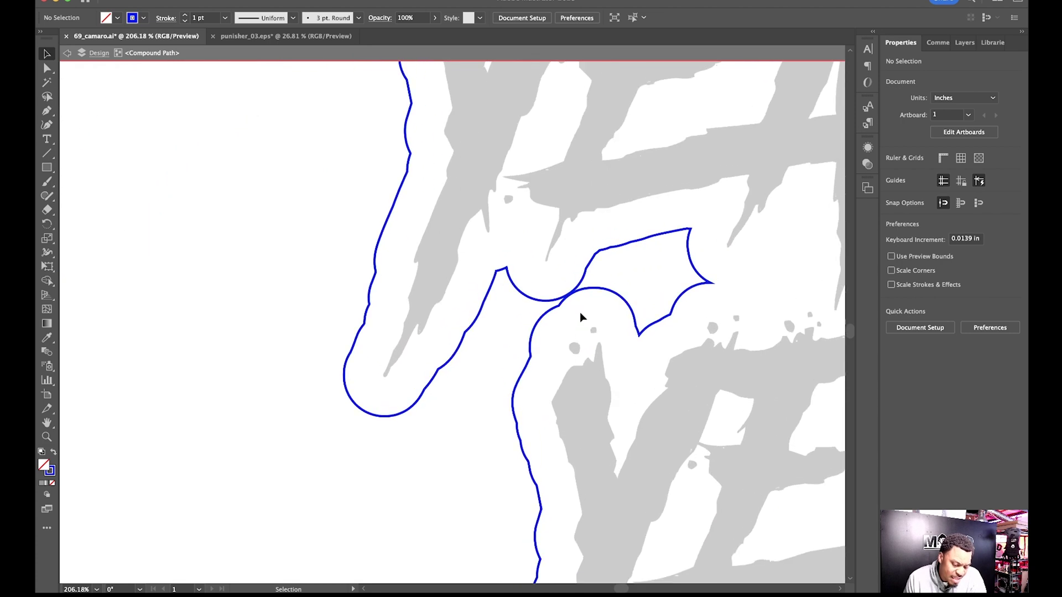
{"action": "scroll", "coordinate": [580, 312], "scroll_direction": "down", "scroll_amount": 3}
{"action": "scroll", "coordinate": [580, 314], "scroll_direction": "down", "scroll_amount": 6}
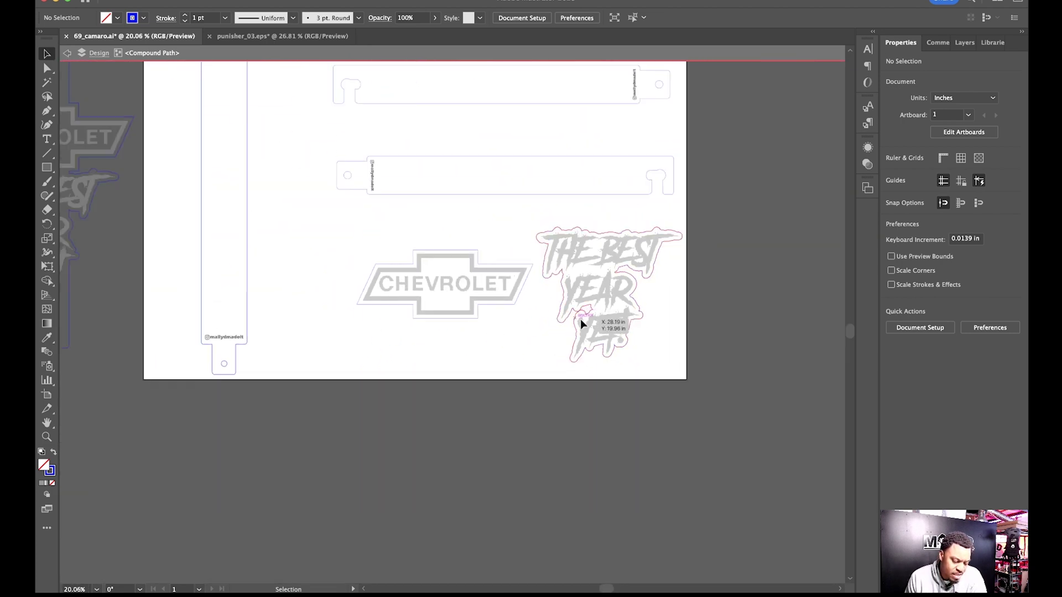
{"action": "scroll", "coordinate": [655, 313], "scroll_direction": "down", "scroll_amount": 2}
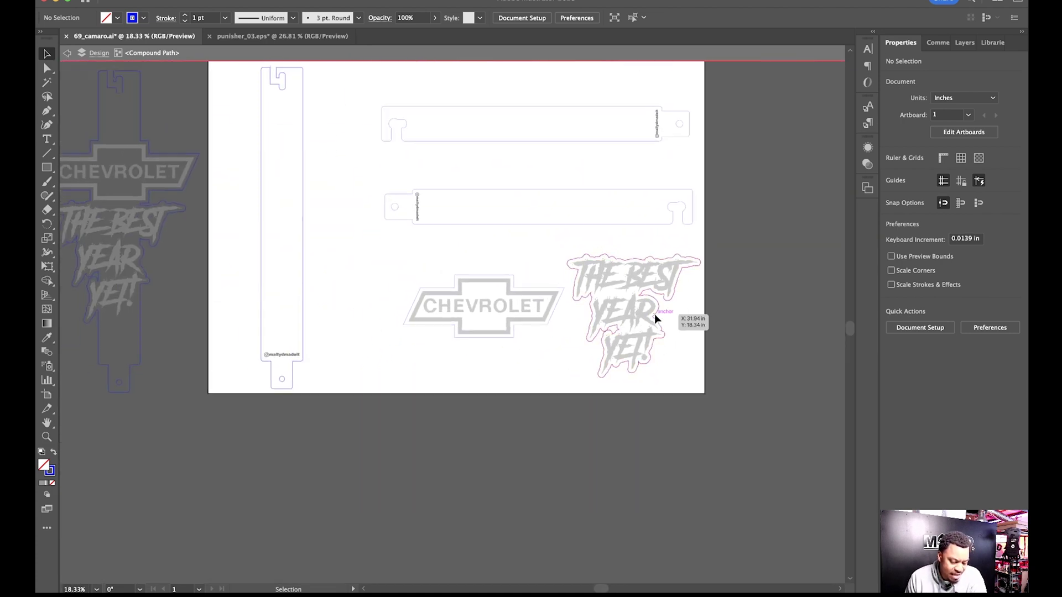
{"action": "scroll", "coordinate": [562, 314], "scroll_direction": "down", "scroll_amount": 1}
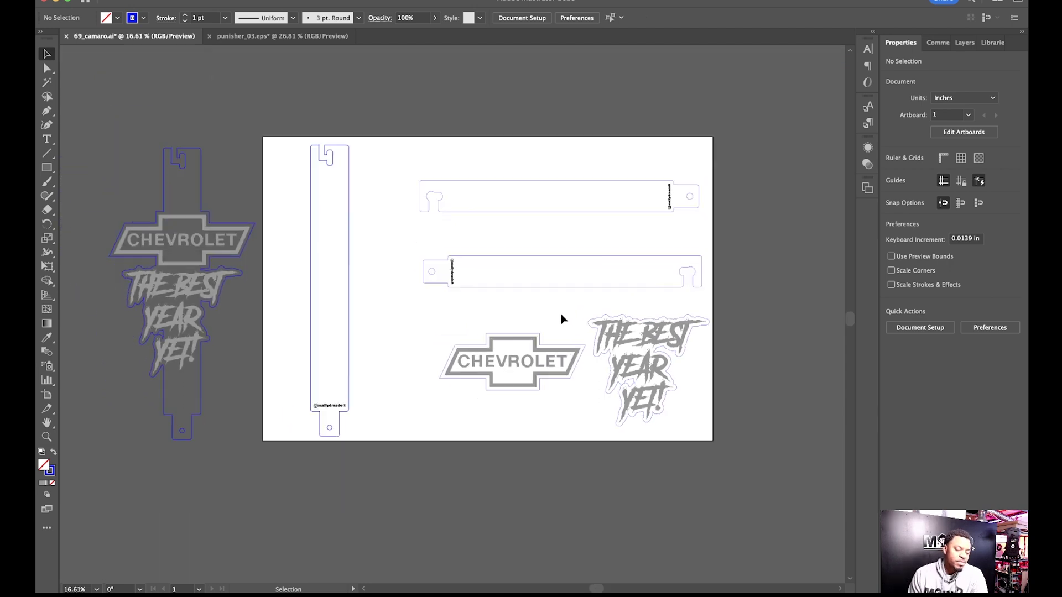
Examine the prop templates on the neighbouring artboard and return to the CHEVROLET artwork.
{"action": "scroll", "coordinate": [561, 313], "scroll_direction": "up", "scroll_amount": 2}
{"action": "scroll", "coordinate": [561, 313], "scroll_direction": "down", "scroll_amount": 3}
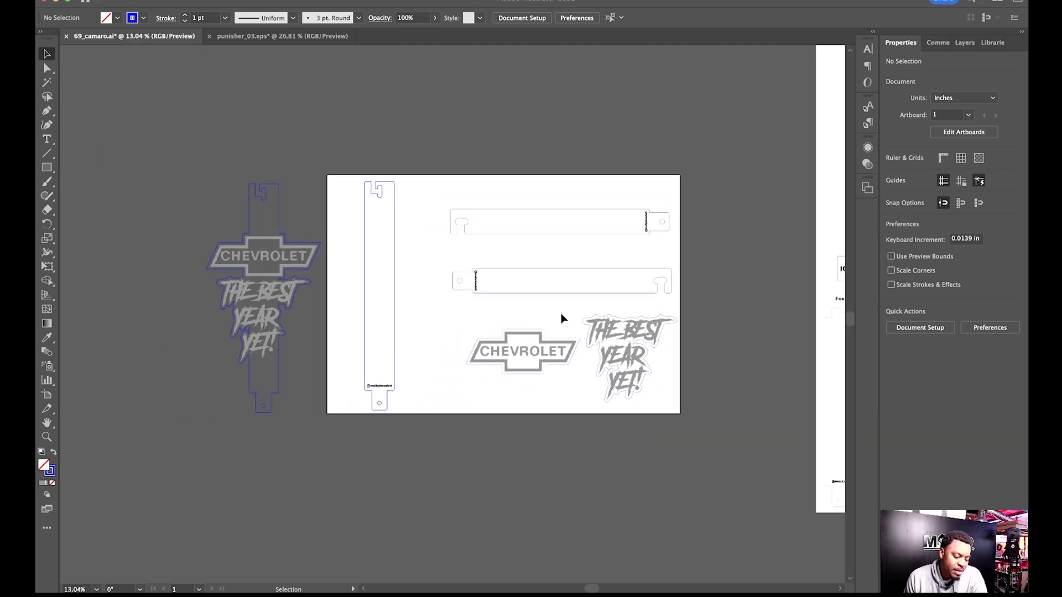
{"action": "scroll", "coordinate": [529, 281], "scroll_direction": "right", "scroll_amount": 5}
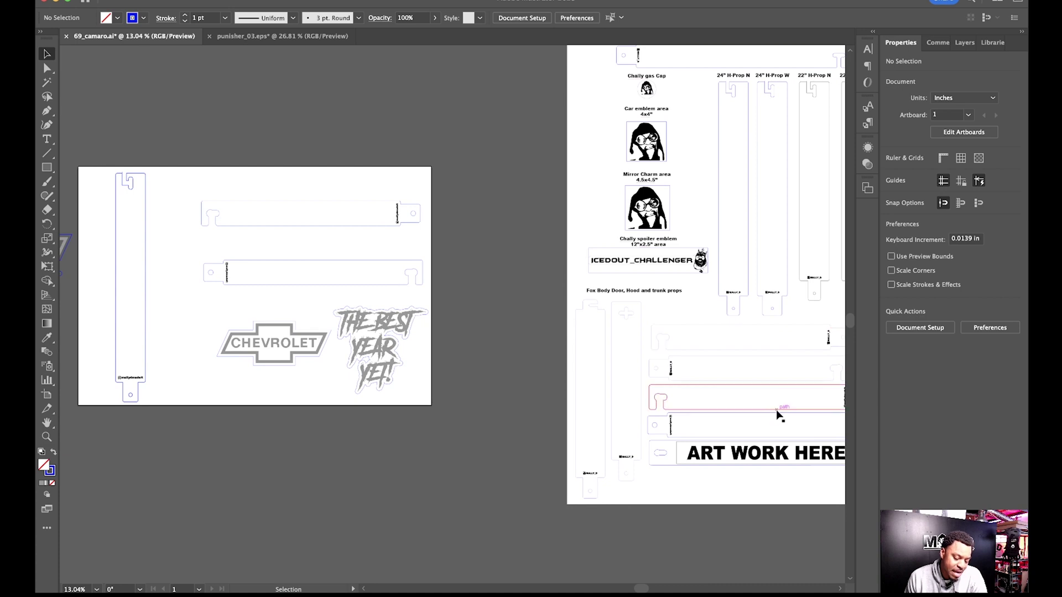
{"action": "scroll", "coordinate": [423, 317], "scroll_direction": "down", "scroll_amount": 1}
{"action": "scroll", "coordinate": [423, 316], "scroll_direction": "up", "scroll_amount": 1}
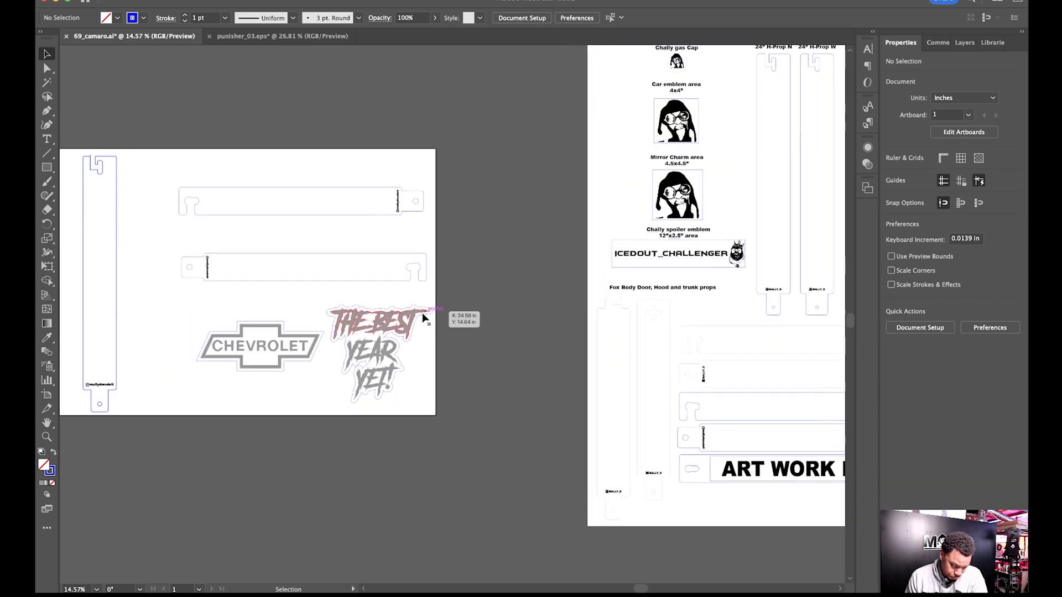
{"action": "scroll", "coordinate": [422, 317], "scroll_direction": "left", "scroll_amount": 5}
{"action": "scroll", "coordinate": [423, 318], "scroll_direction": "up", "scroll_amount": 1}
{"action": "scroll", "coordinate": [423, 318], "scroll_direction": "left", "scroll_amount": 1}
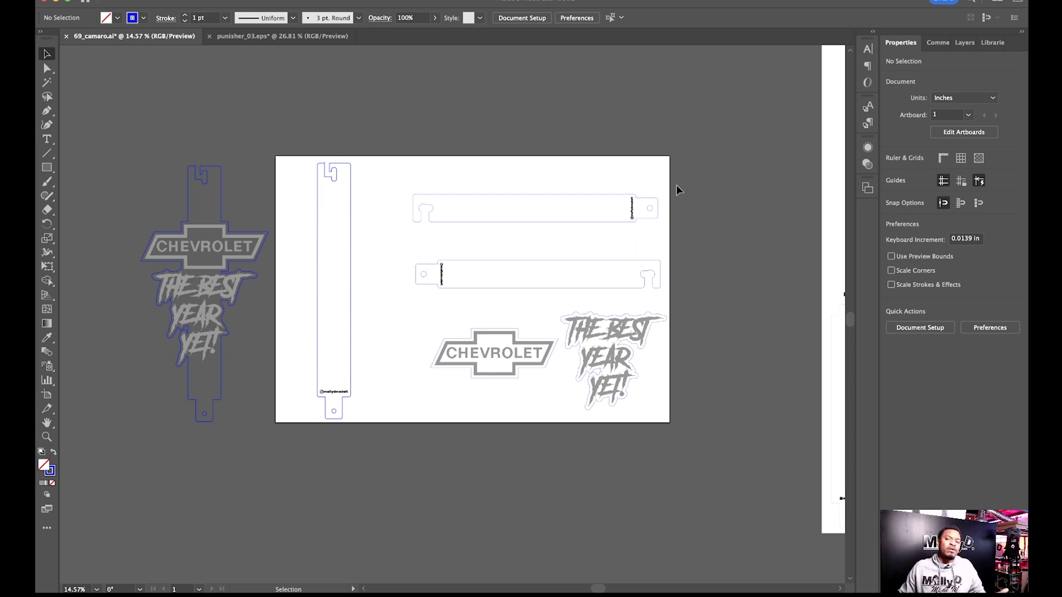
{"action": "scroll", "coordinate": [675, 185], "scroll_direction": "up", "scroll_amount": 2}
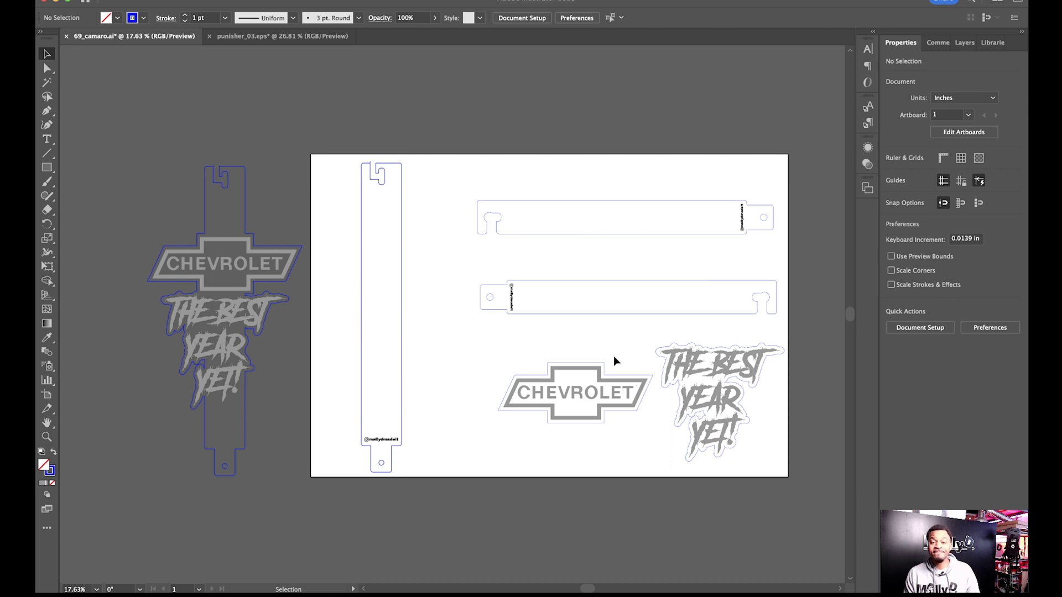
{"action": "scroll", "coordinate": [614, 361], "scroll_direction": "up", "scroll_amount": 2}
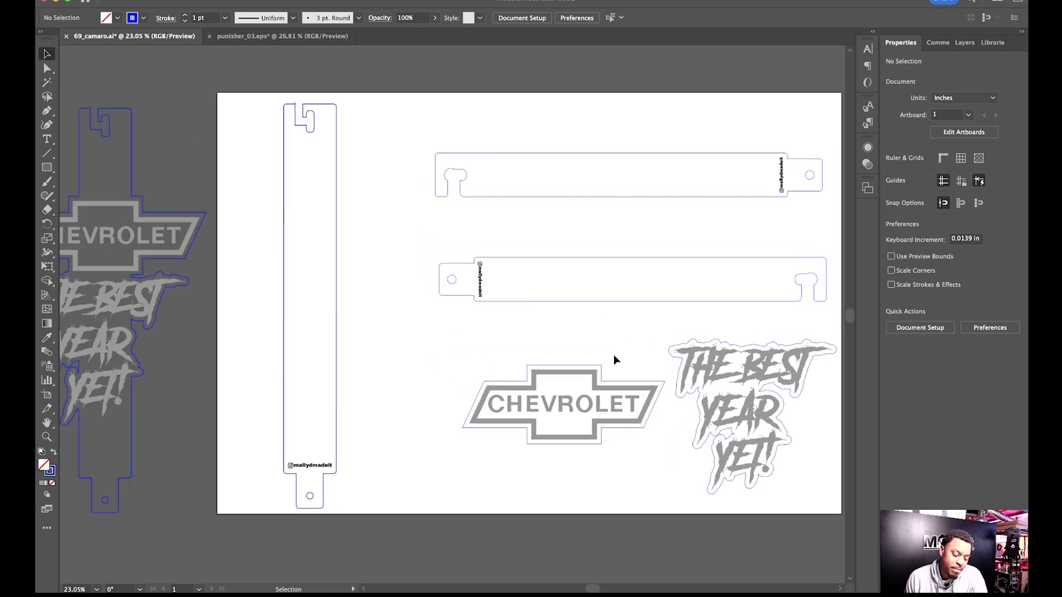
{"action": "double_click", "coordinate": [667, 392]}
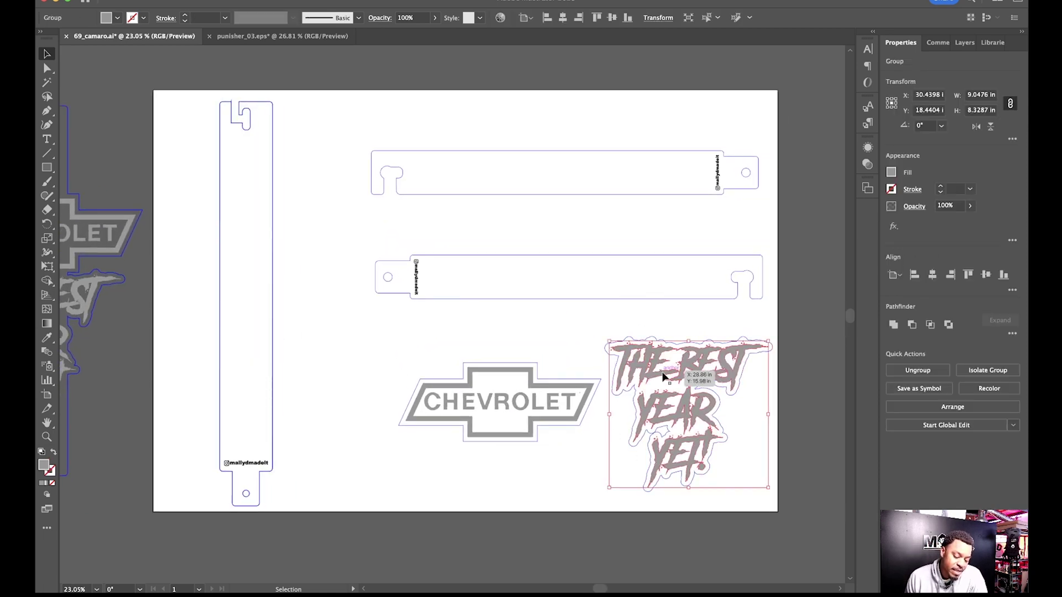
{"action": "left_click", "coordinate": [48, 85]}
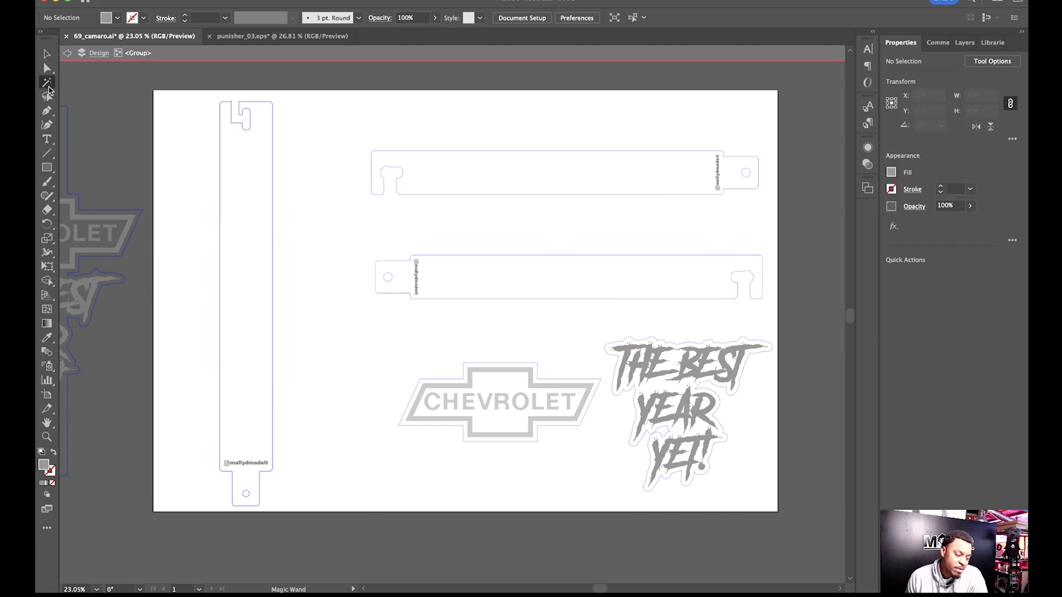
{"action": "left_click", "coordinate": [619, 365]}
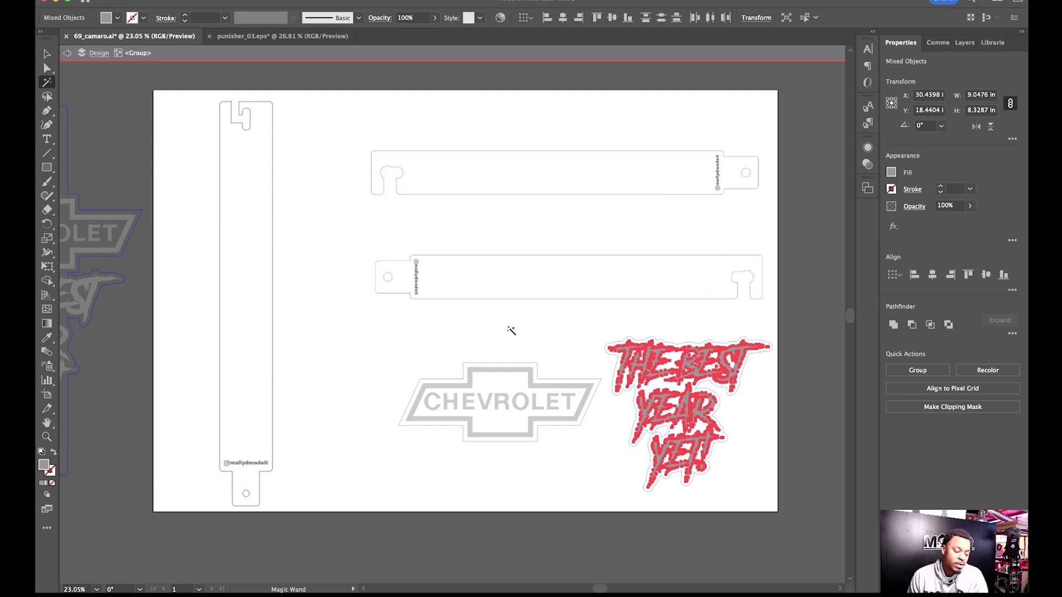
{"action": "left_click", "coordinate": [47, 54]}
{"action": "left_click", "coordinate": [542, 334]}
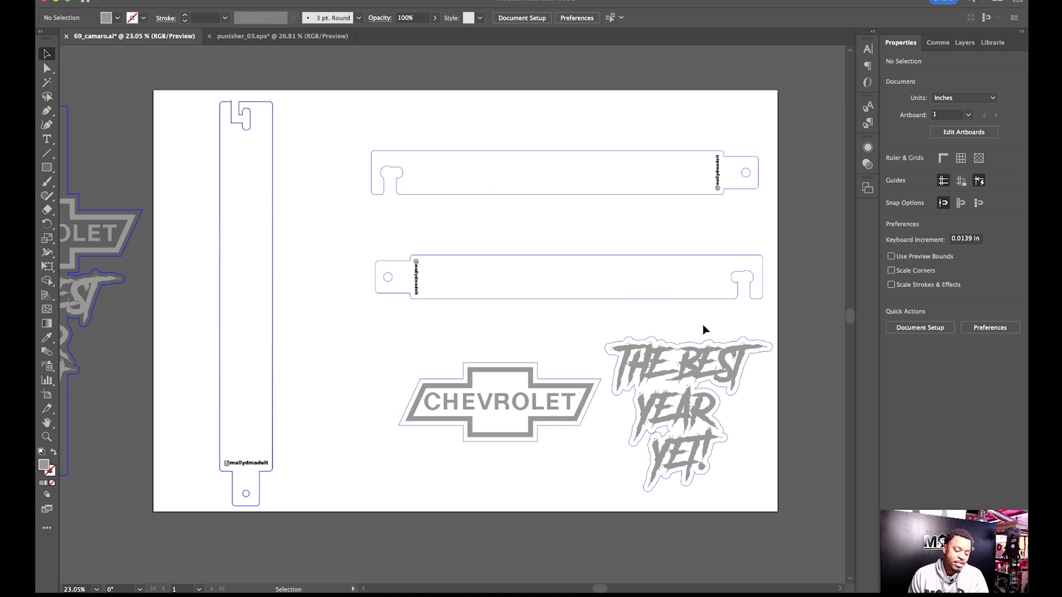
{"action": "left_click", "coordinate": [719, 348]}
{"action": "double_click", "coordinate": [718, 348]}
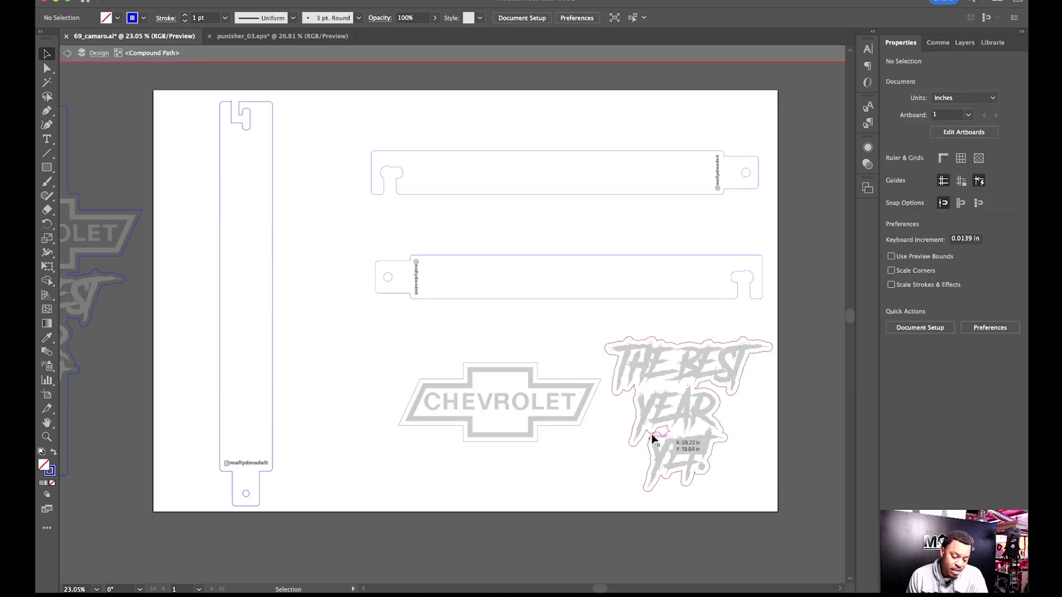
Isolate the THE BEST YEAR YET! lettering group, select all its grey shapes with the Magic Wand, fill them black and leave isolation.
{"action": "double_click", "coordinate": [642, 381]}
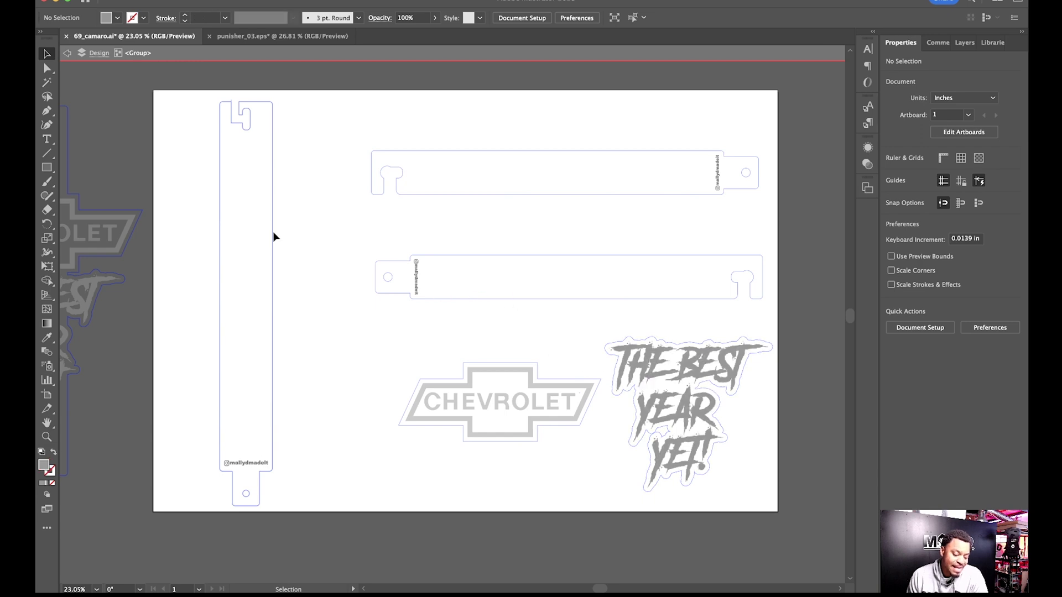
{"action": "left_click", "coordinate": [47, 82]}
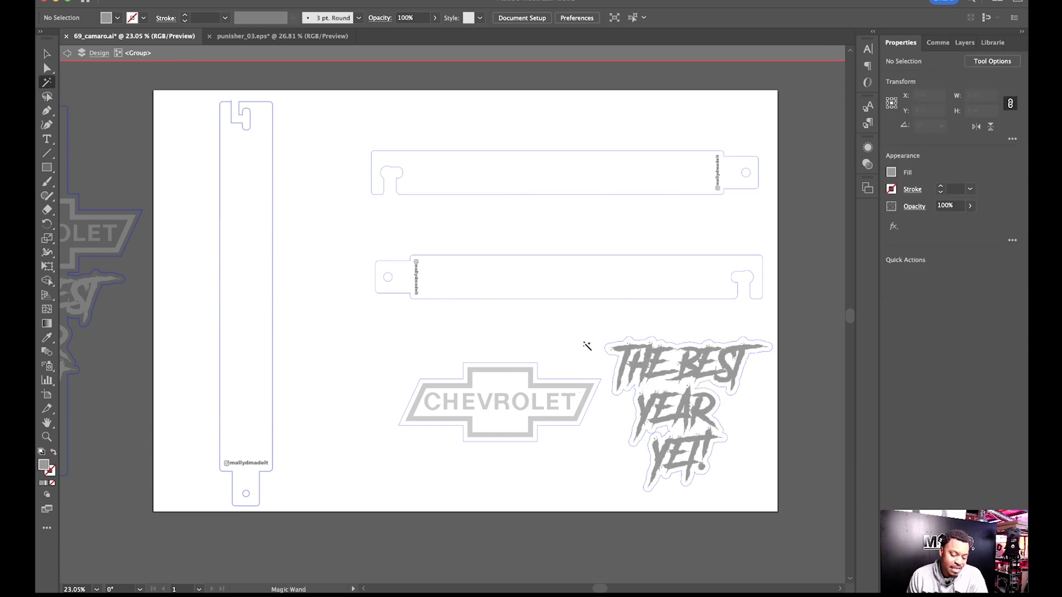
{"action": "left_click", "coordinate": [655, 372]}
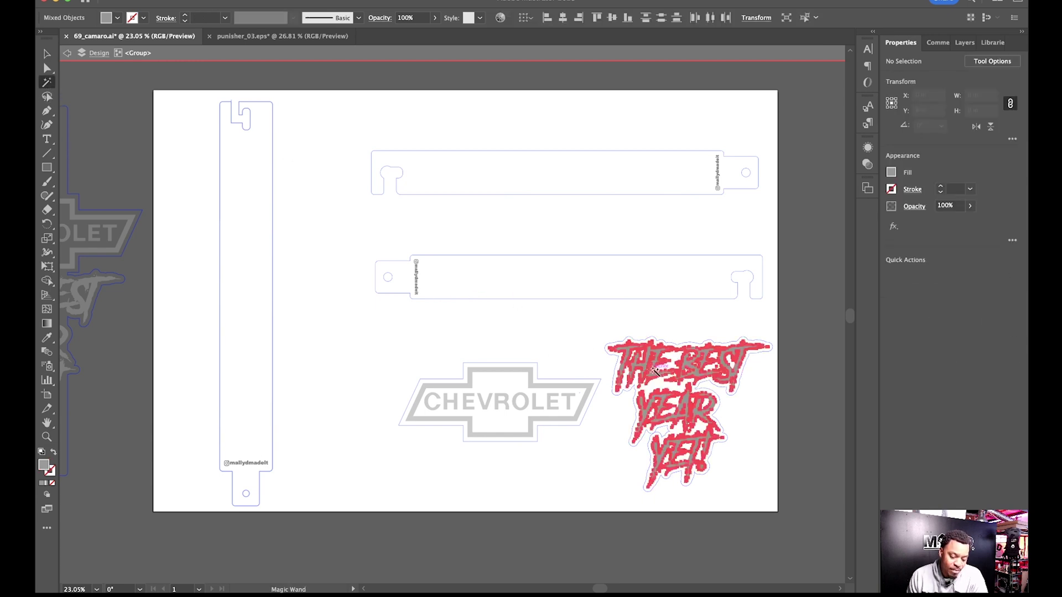
{"action": "left_click", "coordinate": [891, 173]}
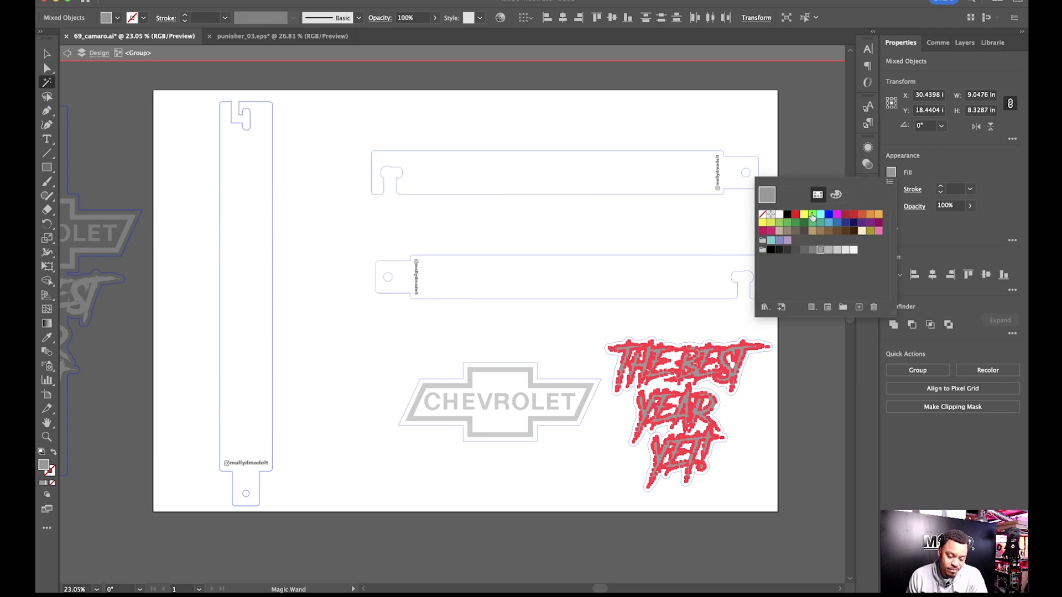
{"action": "left_click", "coordinate": [787, 214]}
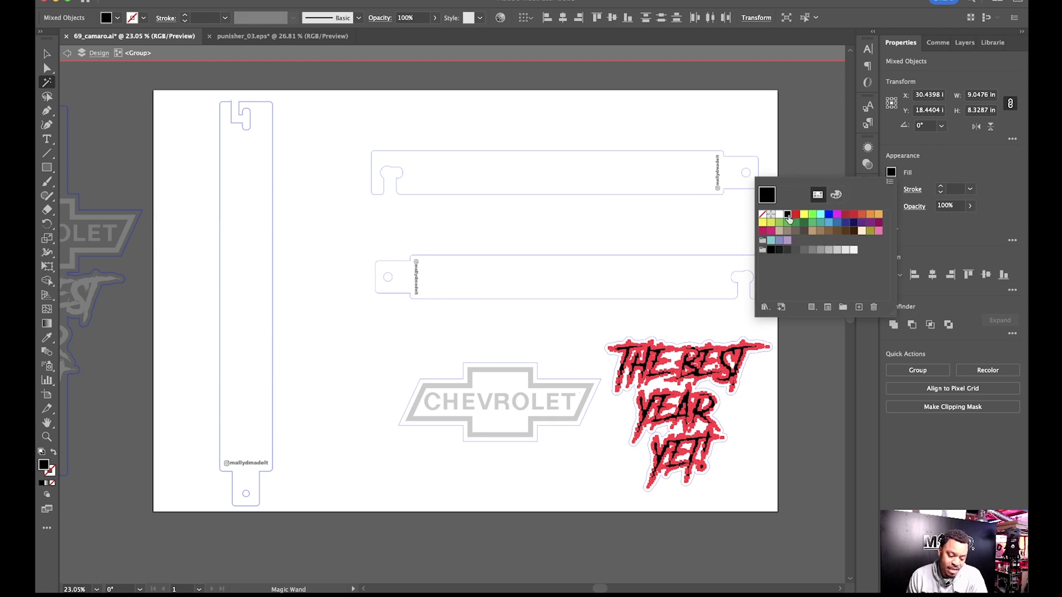
{"action": "key", "text": "Escape"}
{"action": "key", "text": "v"}
{"action": "double_click", "coordinate": [604, 312]}
Isolate the CHEVROLET logo group, select its grey artwork with the Magic Wand, fill it black and leave isolation.
{"action": "left_click", "coordinate": [589, 385]}
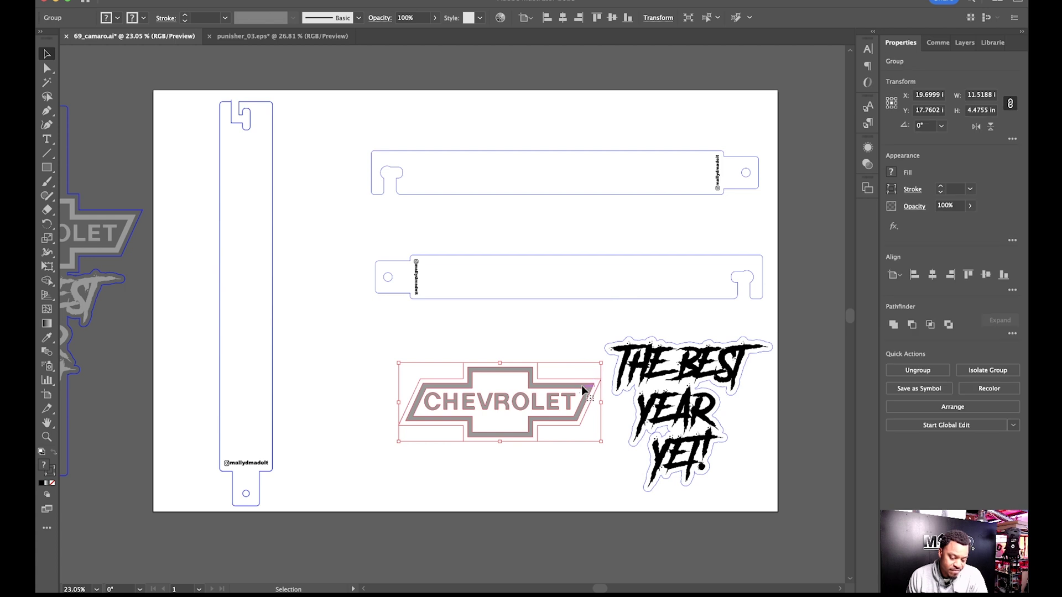
{"action": "double_click", "coordinate": [581, 384]}
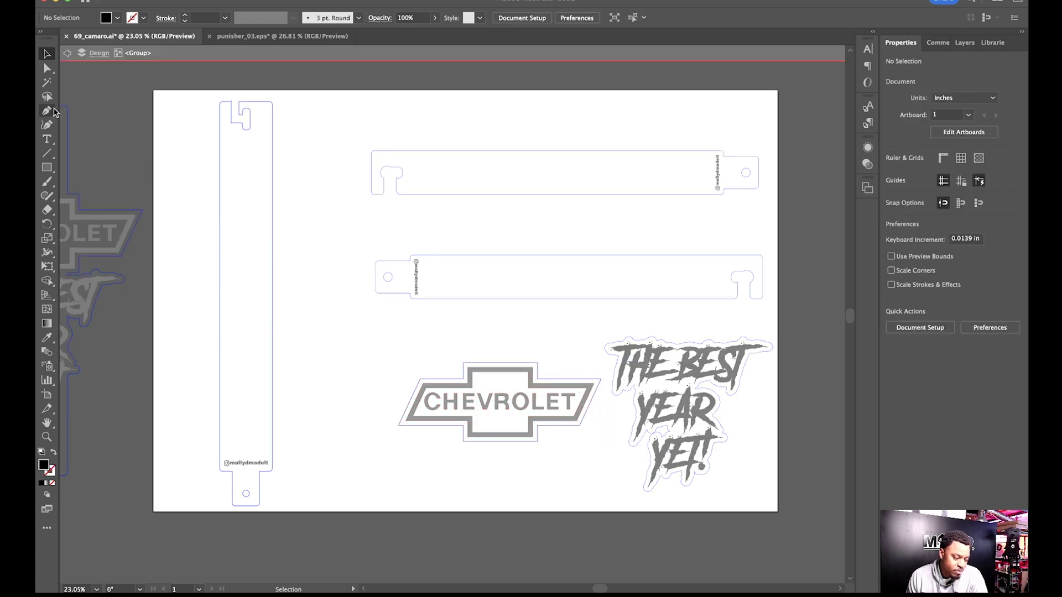
{"action": "left_click", "coordinate": [47, 82]}
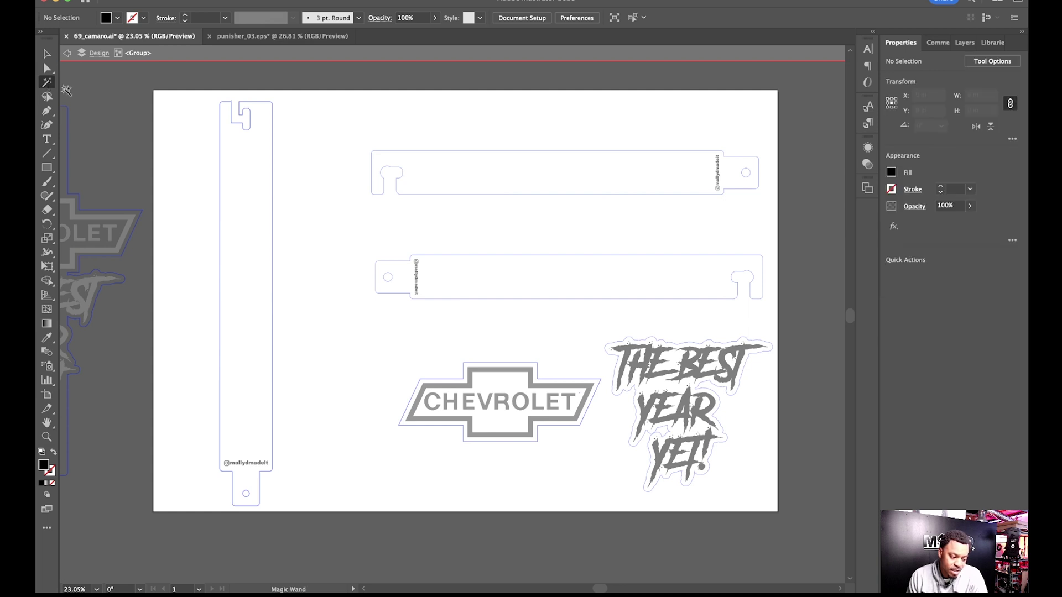
{"action": "left_click", "coordinate": [536, 421]}
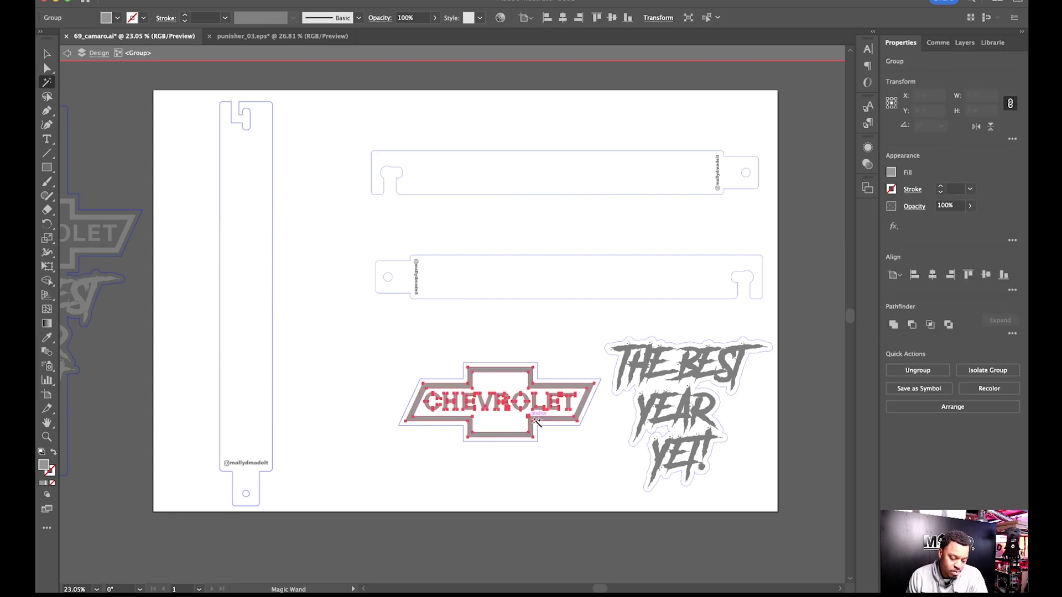
{"action": "left_click", "coordinate": [890, 172]}
{"action": "left_click", "coordinate": [787, 215]}
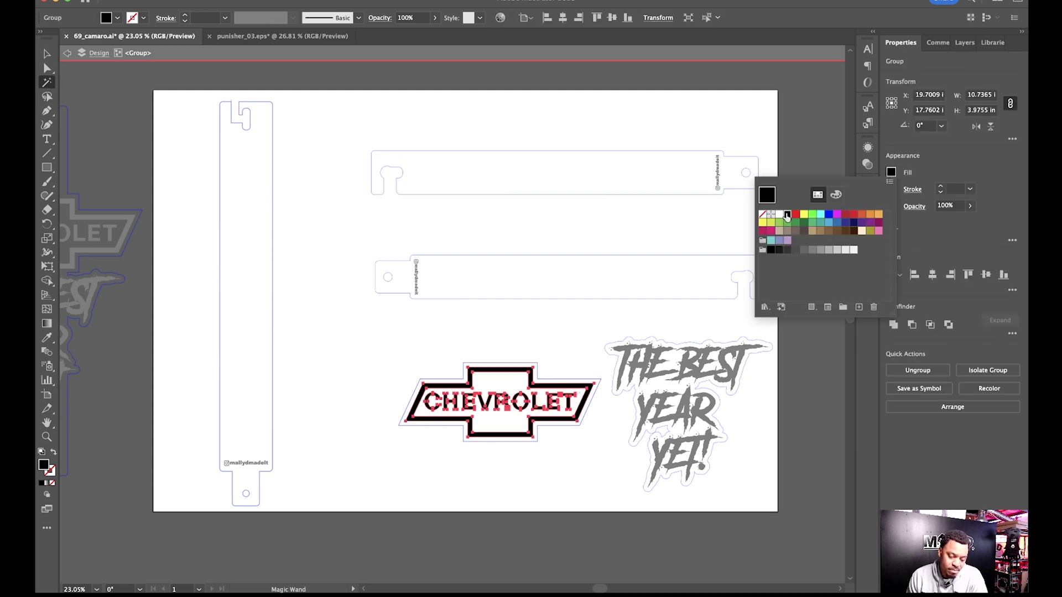
{"action": "left_click", "coordinate": [217, 172]}
{"action": "key", "text": "v"}
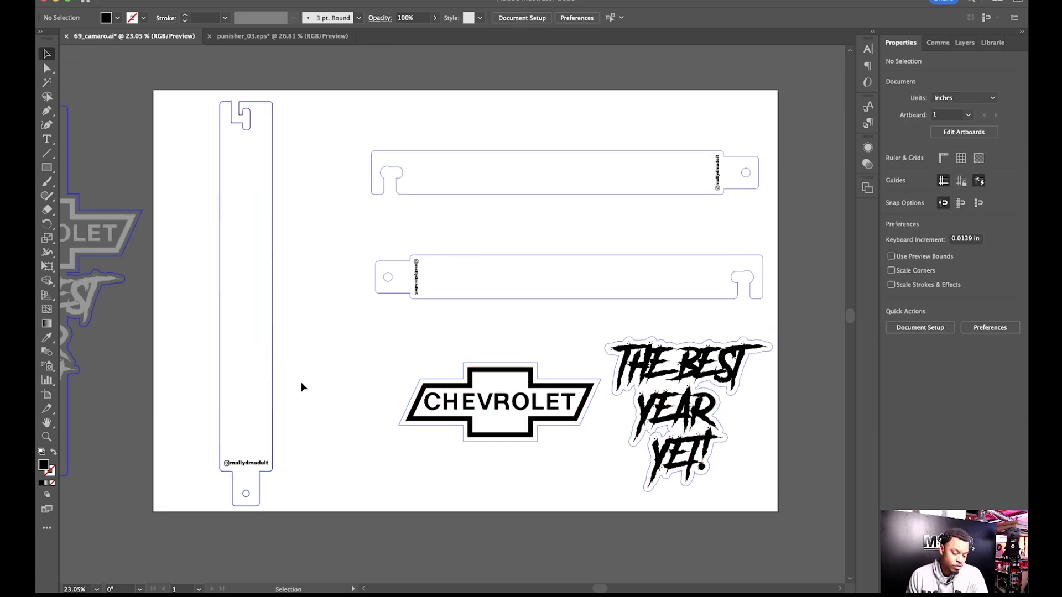
Group the THE BEST YEAR YET! lettering with its blue backing outline.
{"action": "left_click", "coordinate": [718, 412]}
{"action": "mouse_move", "coordinate": [719, 412]}
{"action": "left_mouse_down"}
{"action": "mouse_move", "coordinate": [517, 400]}
{"action": "mouse_move", "coordinate": [653, 391]}
{"action": "mouse_move", "coordinate": [720, 412]}
{"action": "left_mouse_up"}
{"action": "left_click_drag", "start_coordinate": [749, 502], "coordinate": [615, 320]}
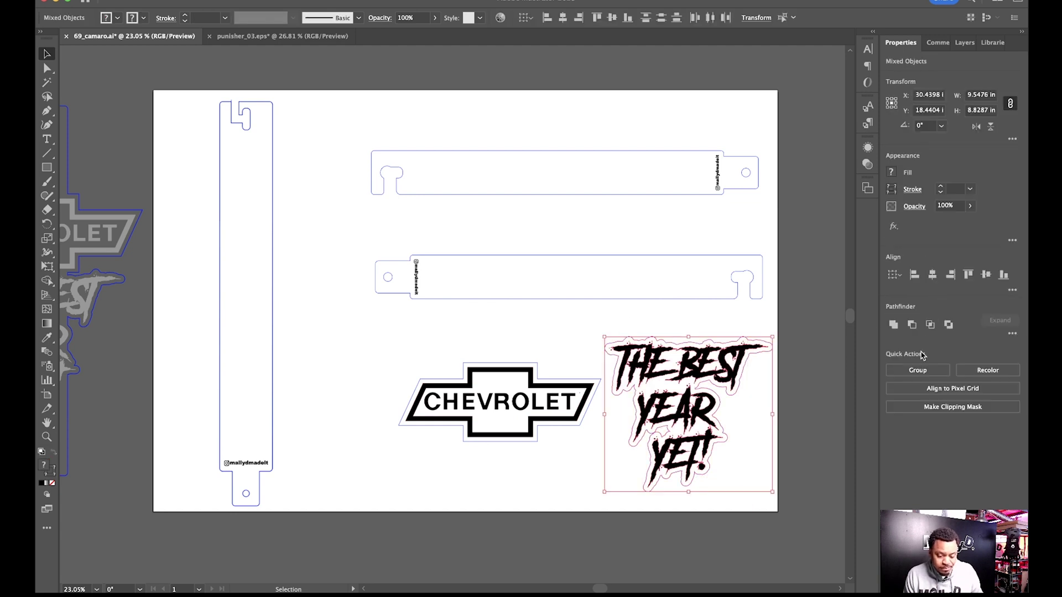
{"action": "left_click", "coordinate": [917, 370]}
{"action": "left_click", "coordinate": [805, 429]}
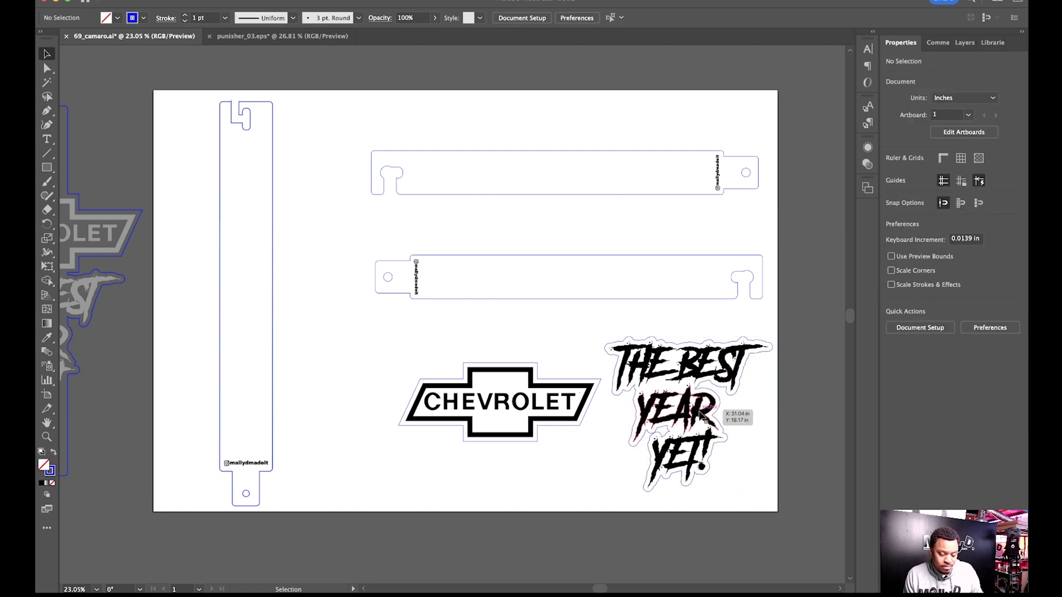
Move the grouped lettering onto the middle of the vertical blank and place the CHEVROLET logo directly above it.
{"action": "left_click", "coordinate": [698, 412]}
{"action": "left_click_drag", "start_coordinate": [698, 412], "coordinate": [263, 326]}
{"action": "left_click", "coordinate": [551, 431]}
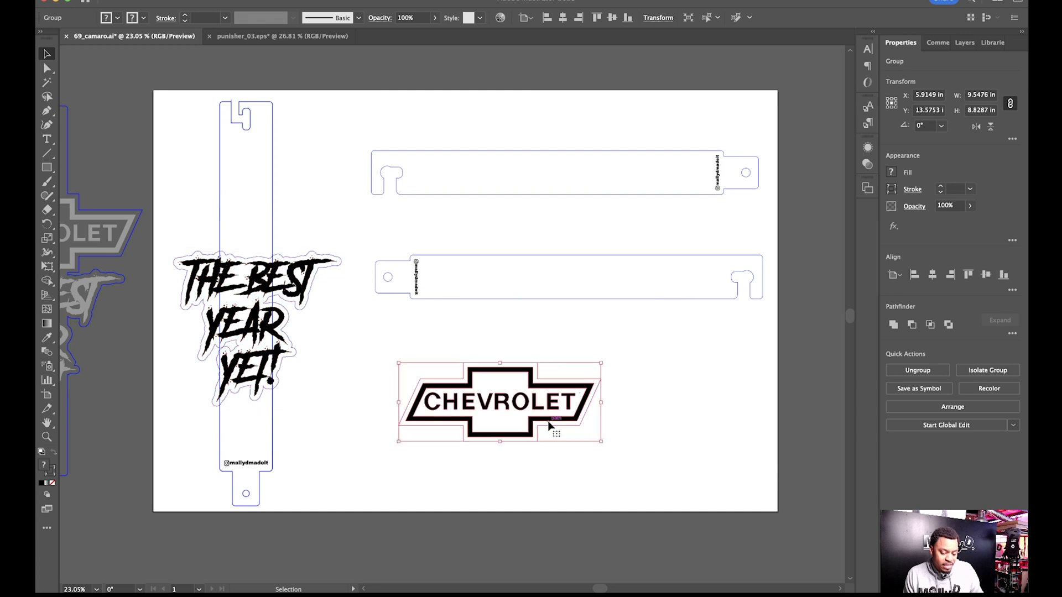
{"action": "left_click_drag", "start_coordinate": [550, 424], "coordinate": [292, 239]}
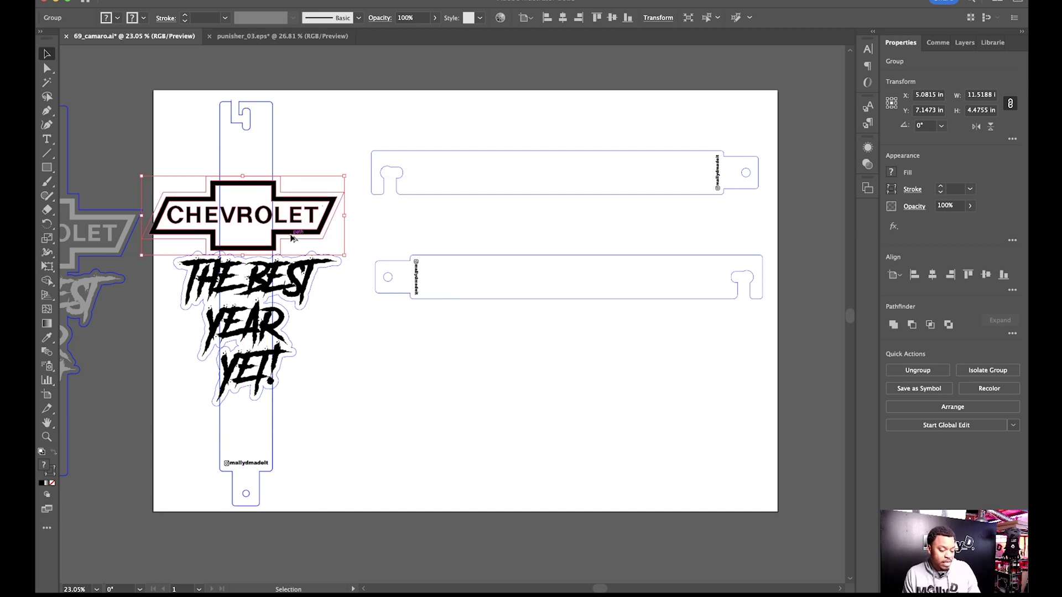
Place copies of the CHEVROLET logo on both horizontal blanks and centre the lower copy with its blank horizontally and vertically.
{"action": "left_click_drag", "start_coordinate": [291, 238], "coordinate": [606, 190]}
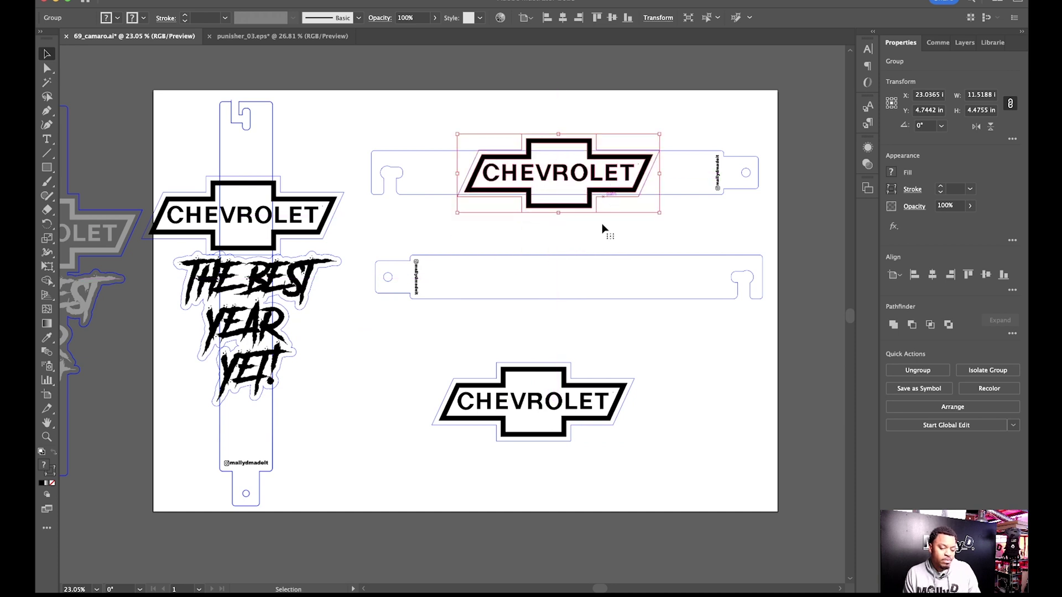
{"action": "left_click_drag", "start_coordinate": [518, 409], "coordinate": [549, 289]}
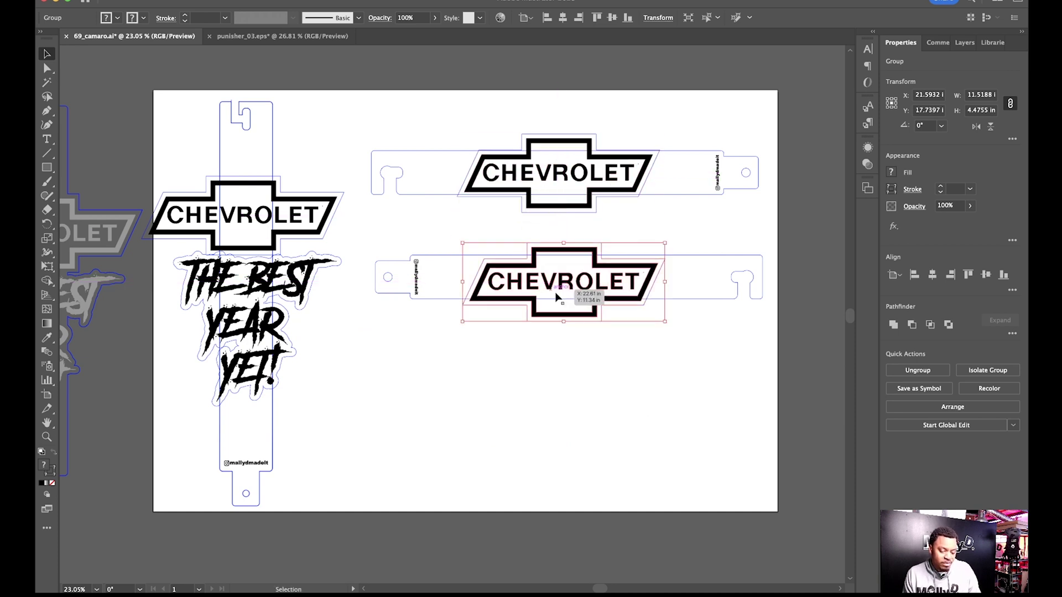
{"action": "left_click_drag", "start_coordinate": [657, 370], "coordinate": [523, 226]}
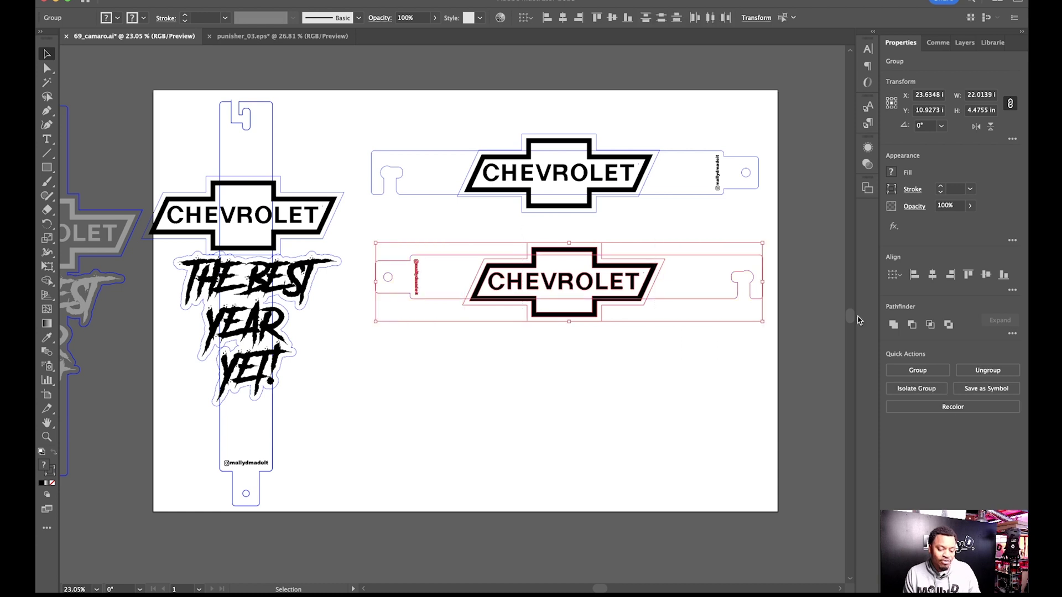
{"action": "left_click", "coordinate": [932, 275]}
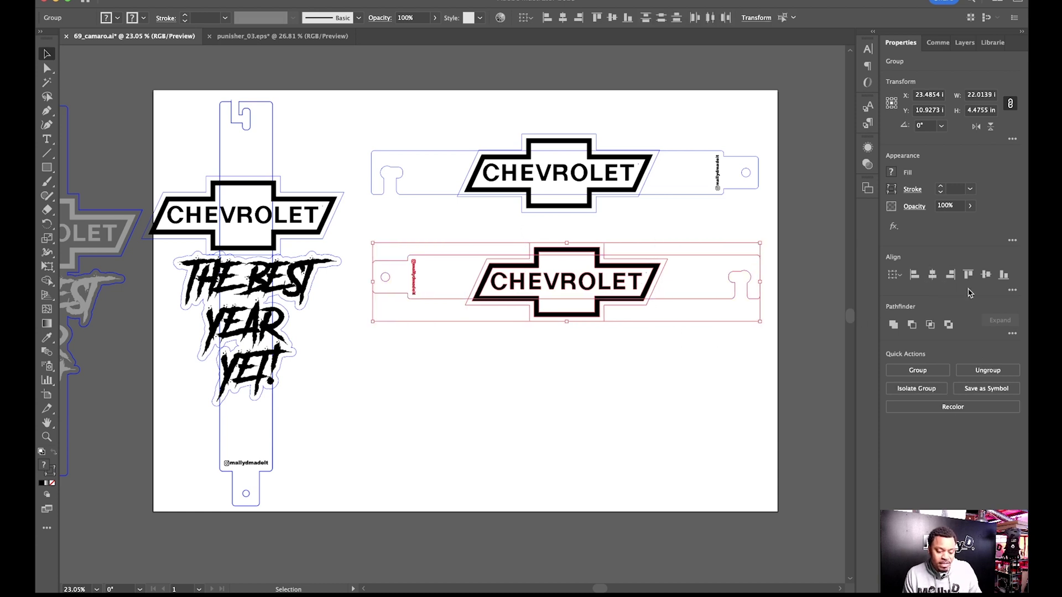
{"action": "left_click", "coordinate": [985, 275]}
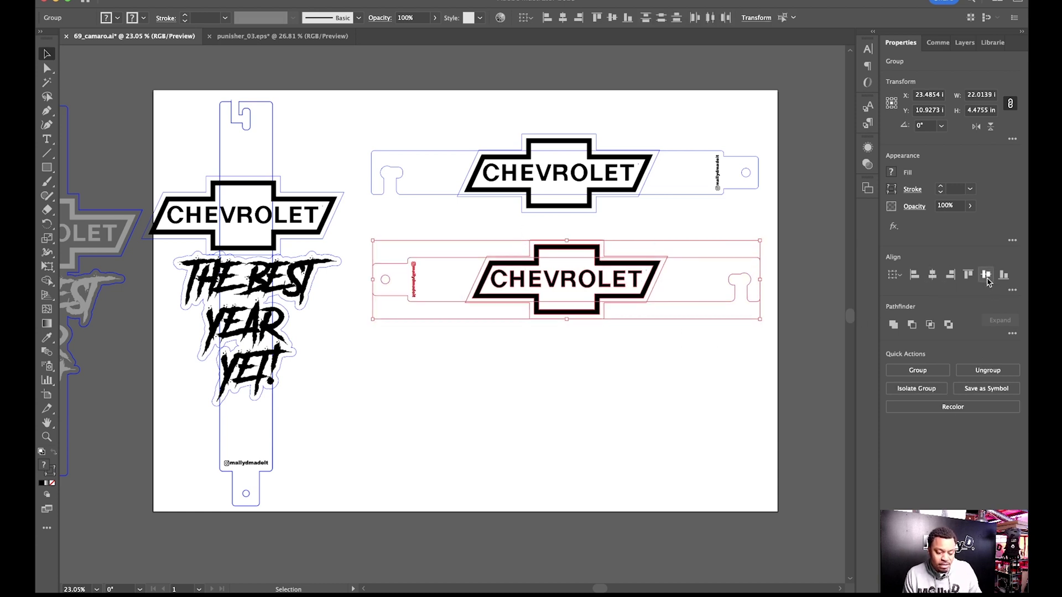
{"action": "left_click", "coordinate": [675, 347]}
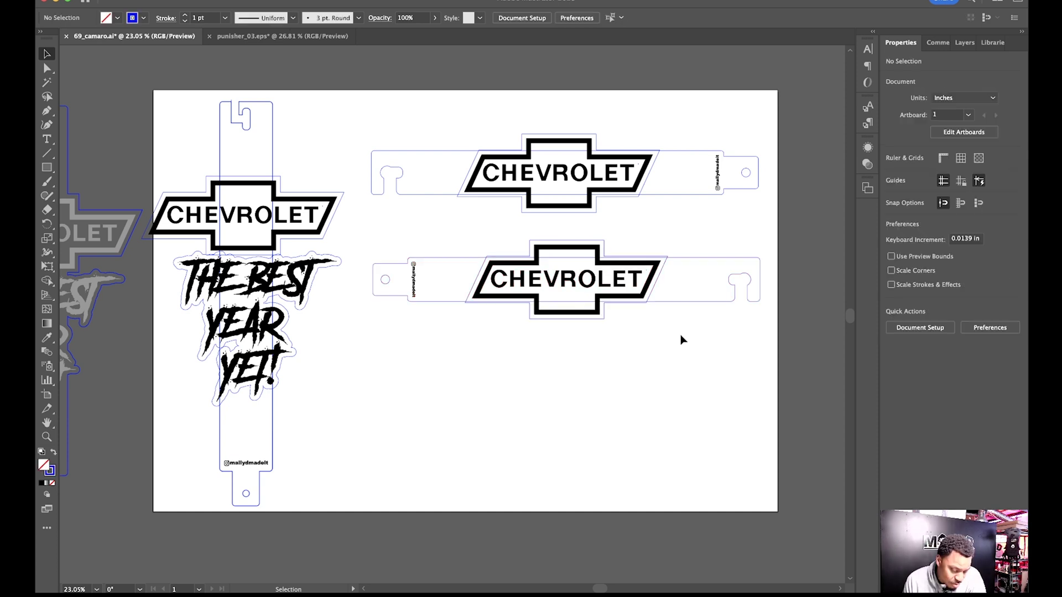
Set the height of the CHEVROLET logo on the lower horizontal blank to 5 in, keeping its proportions.
{"action": "left_click_drag", "start_coordinate": [587, 340], "coordinate": [509, 310]}
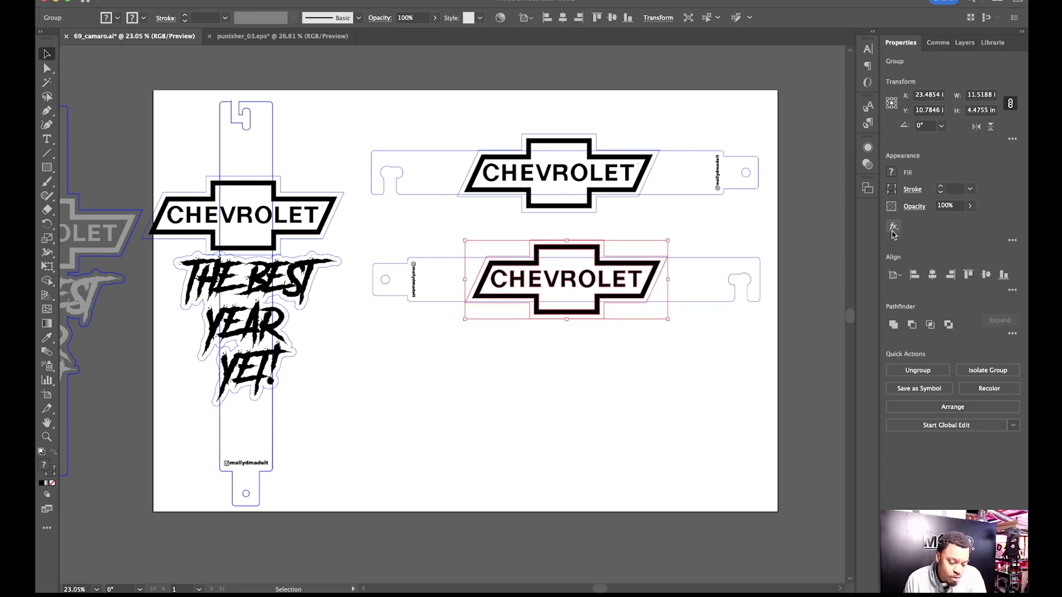
{"action": "double_click", "coordinate": [979, 110]}
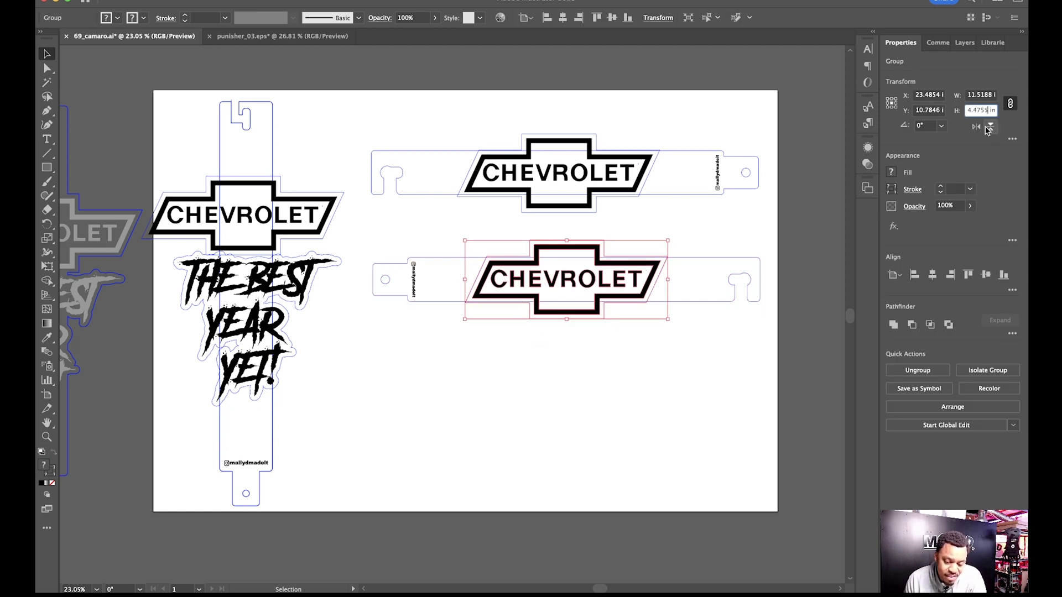
{"action": "type", "text": "5"}
{"action": "left_click", "coordinate": [680, 392]}
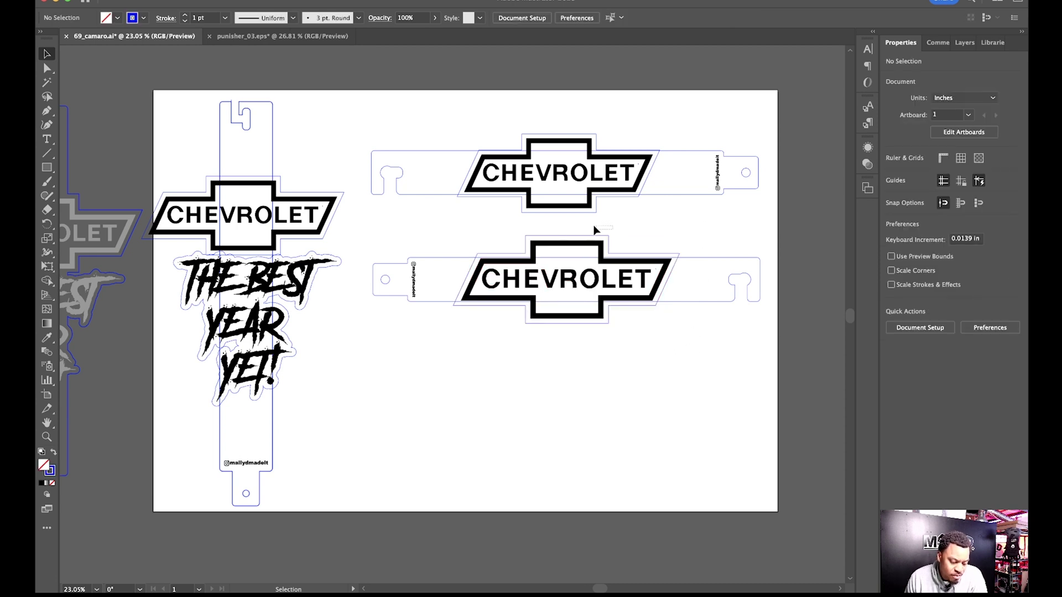
Set the height of the CHEVROLET logo on the upper horizontal blank to 5 in, keeping its proportions.
{"action": "left_click", "coordinate": [506, 205]}
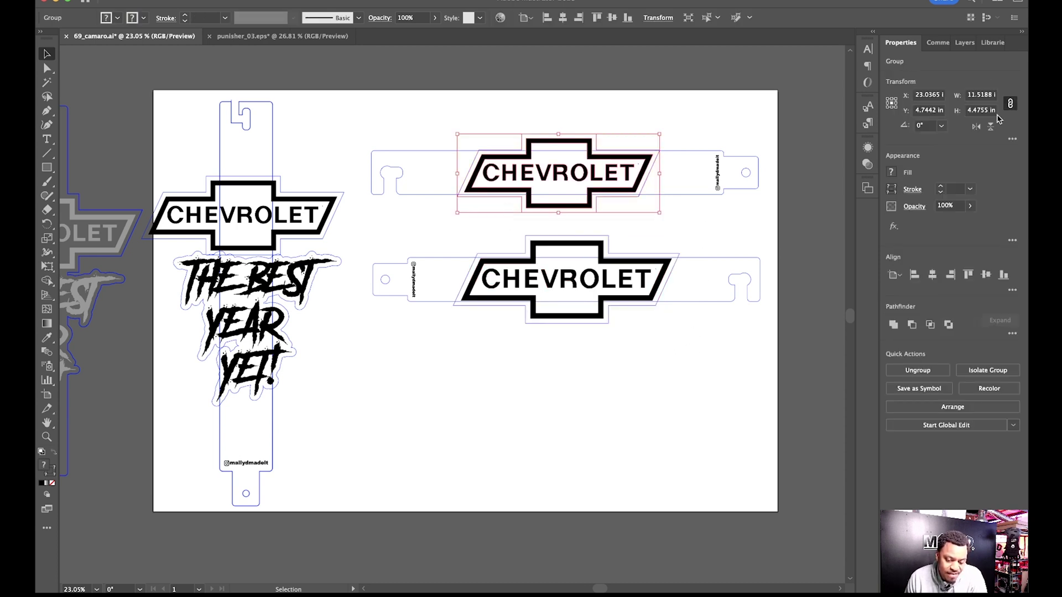
{"action": "double_click", "coordinate": [979, 110]}
{"action": "type", "text": "5"}
{"action": "left_click", "coordinate": [683, 369]}
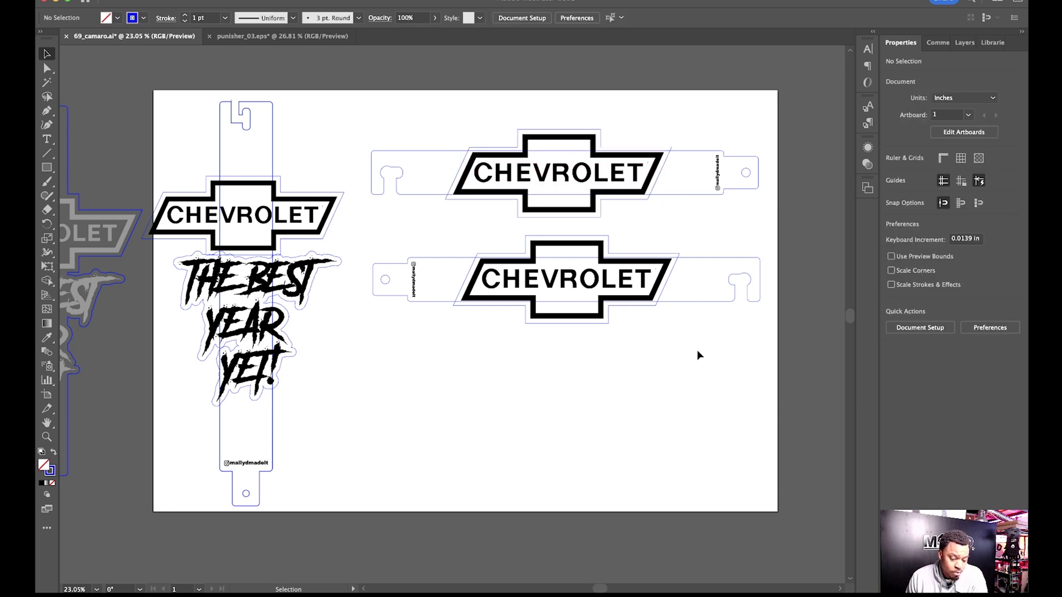
Move the lower horizontal blank and its logo further down the artboard and ungroup them.
{"action": "left_click_drag", "start_coordinate": [696, 350], "coordinate": [440, 240]}
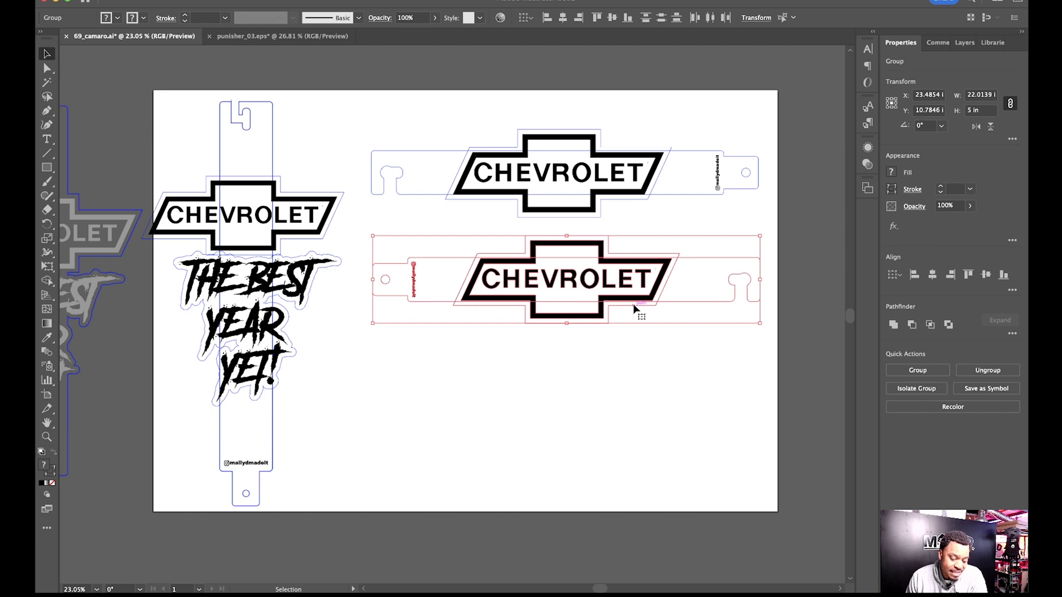
{"action": "left_click_drag", "start_coordinate": [634, 307], "coordinate": [634, 346]}
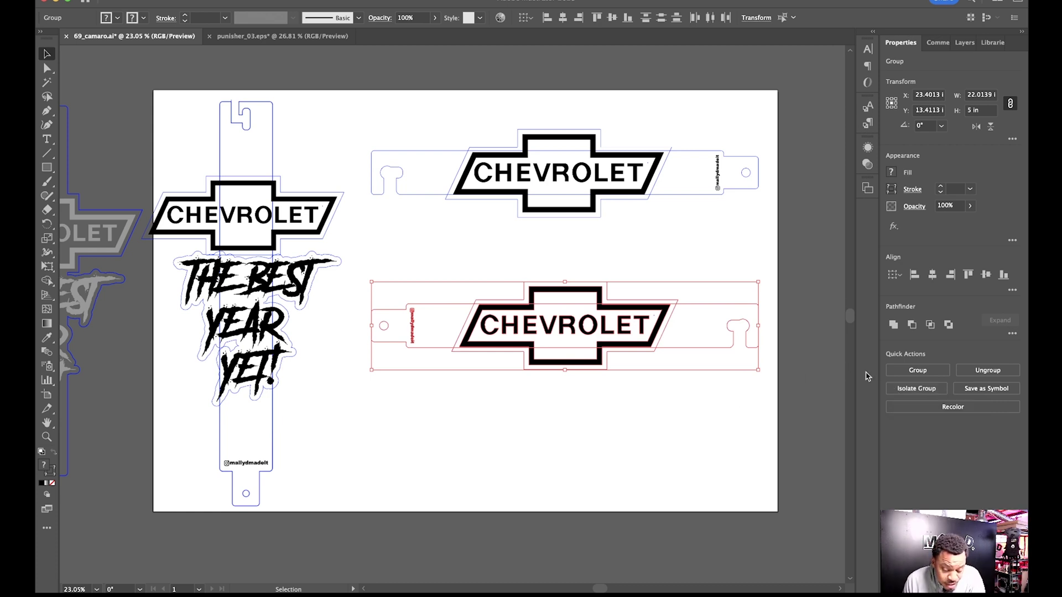
{"action": "left_click", "coordinate": [976, 370]}
{"action": "left_click", "coordinate": [669, 415]}
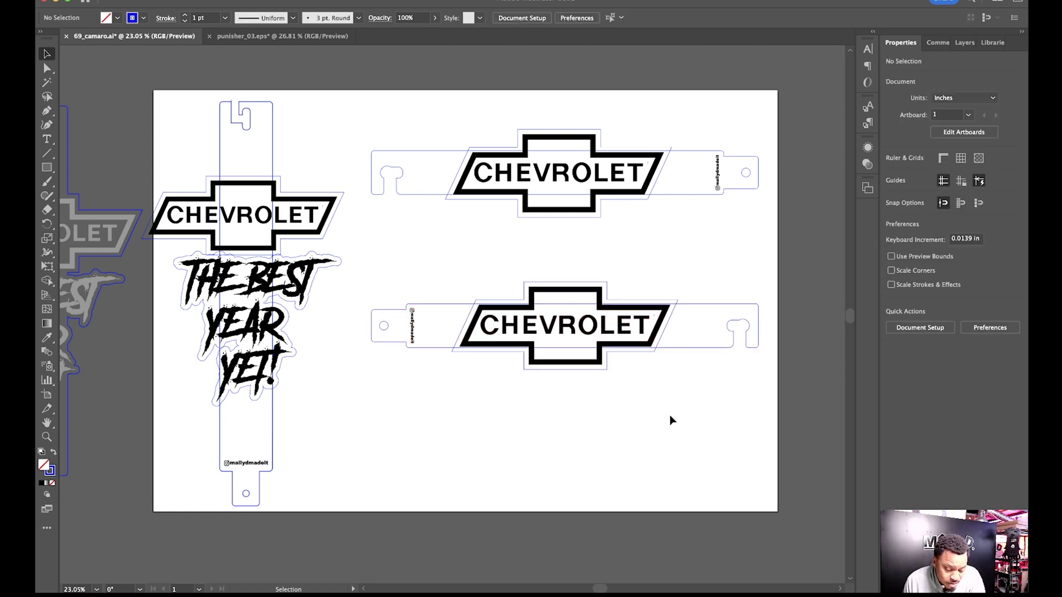
Unite the lower horizontal blank's outline with the backing outline of its CHEVROLET logo.
{"action": "left_click", "coordinate": [568, 359]}
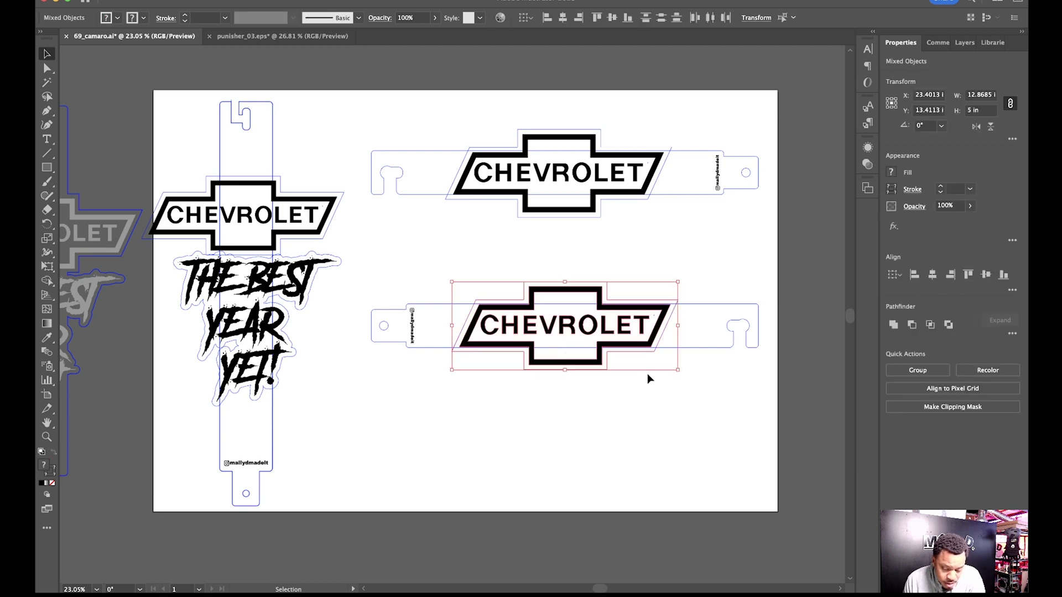
{"action": "left_click", "coordinate": [619, 376]}
{"action": "left_click", "coordinate": [688, 347]}
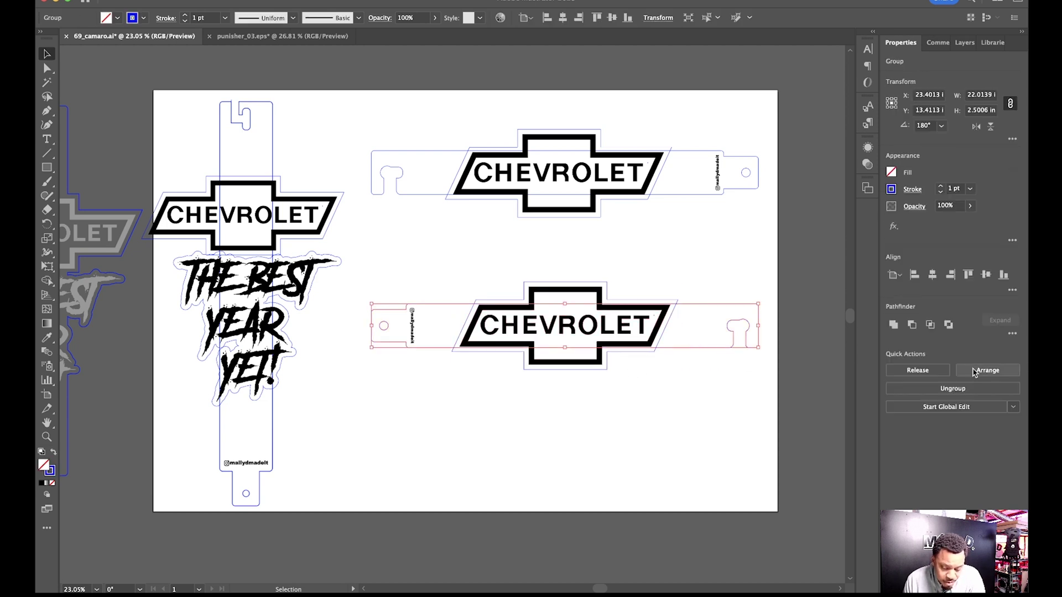
{"action": "left_click", "coordinate": [628, 434]}
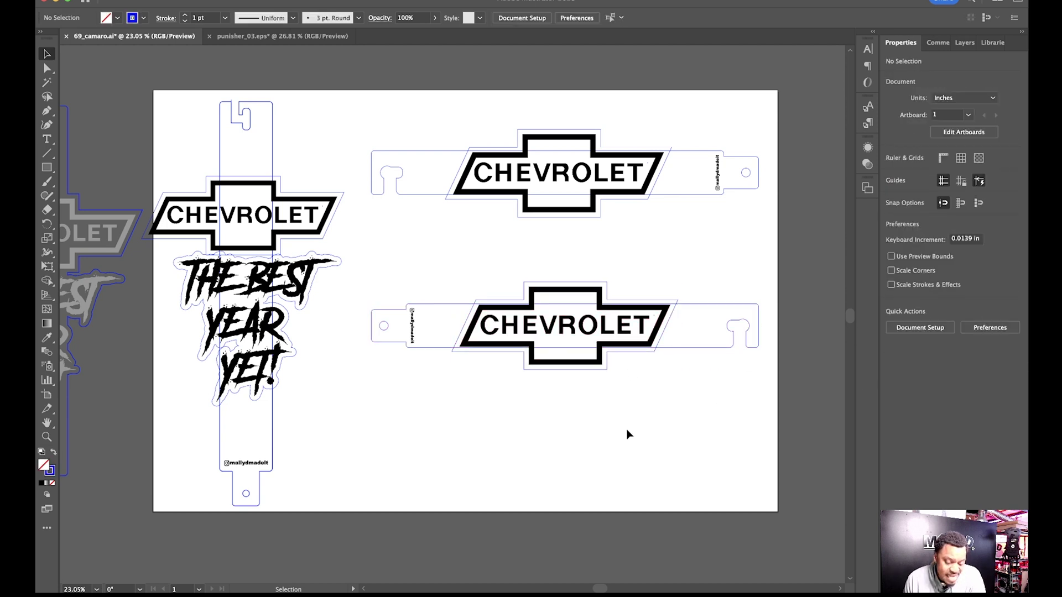
{"action": "left_click", "coordinate": [683, 352]}
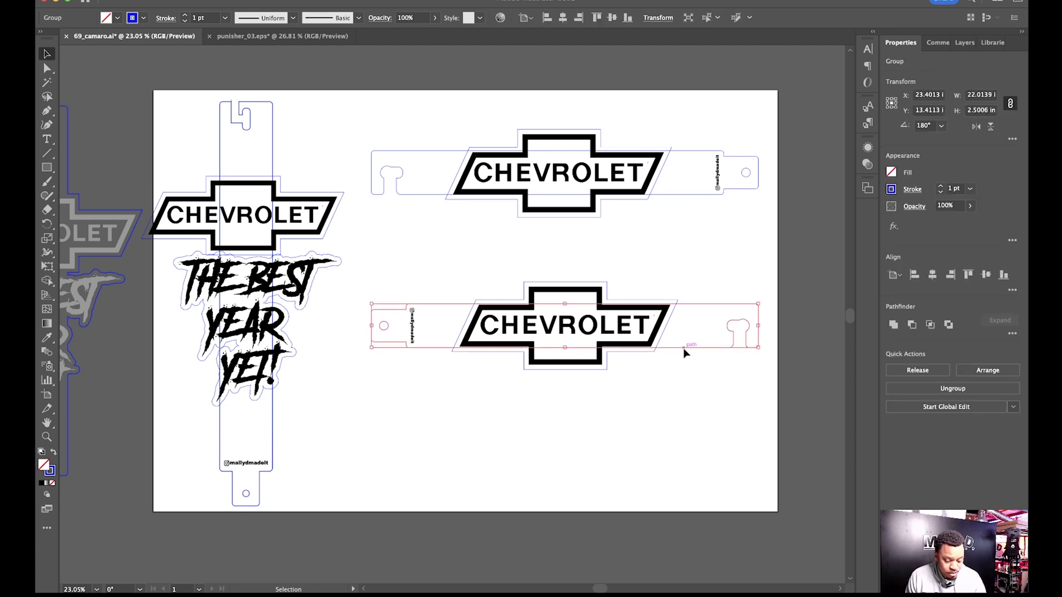
{"action": "left_click", "coordinate": [666, 329], "text": "shift"}
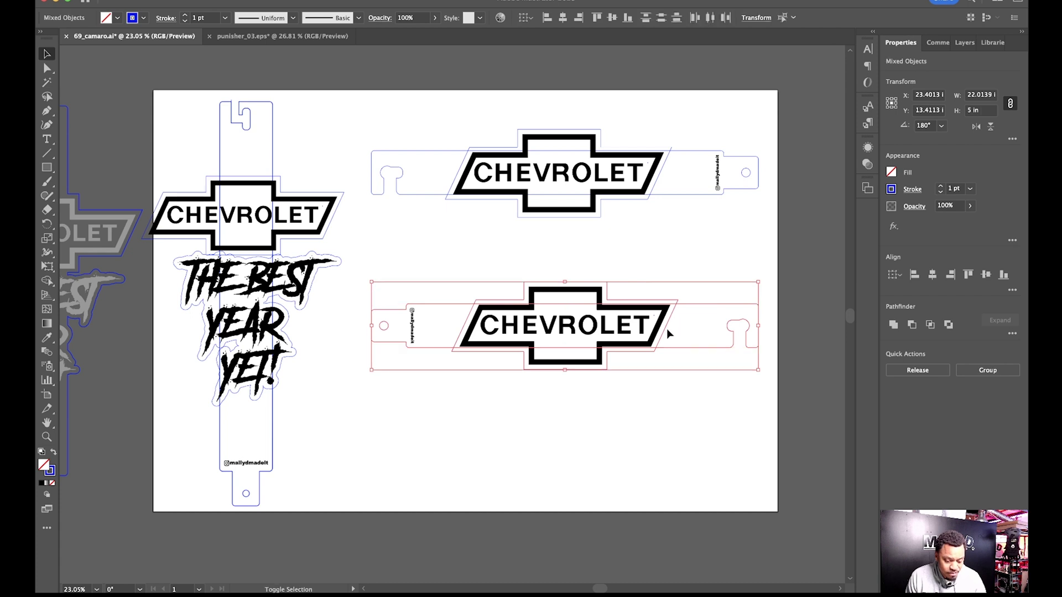
{"action": "left_click", "coordinate": [894, 328]}
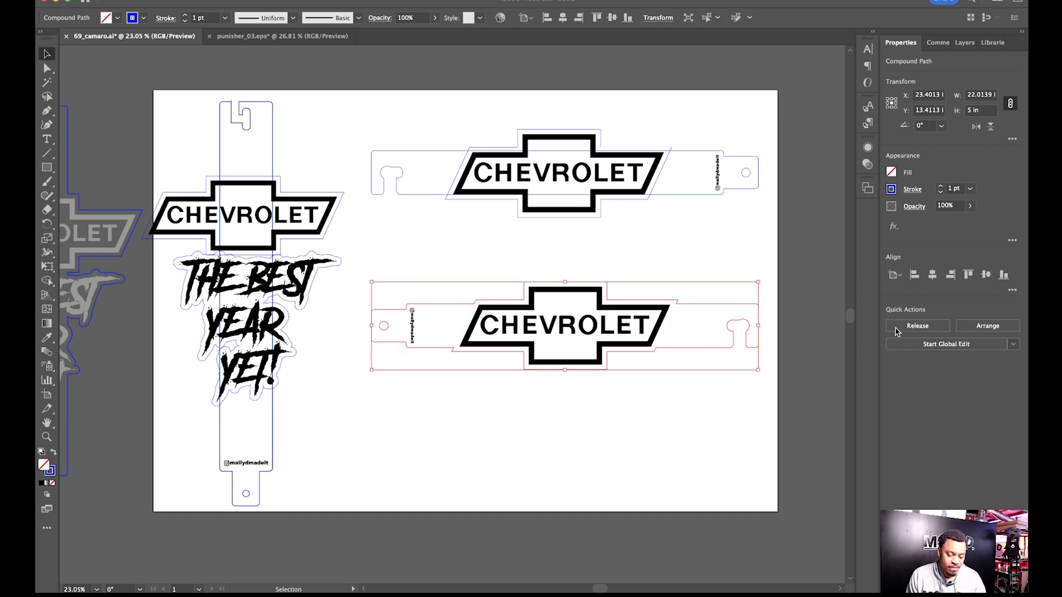
{"action": "left_click", "coordinate": [683, 379]}
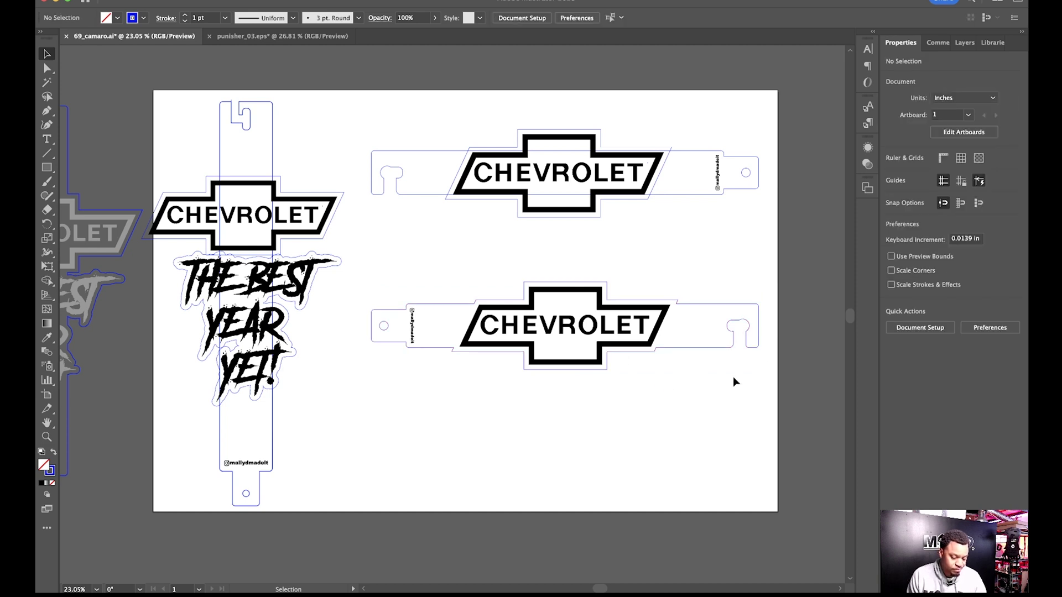
Ungroup the upper horizontal blank's CHEVROLET logo and unite its backing outline with the blank's outline.
{"action": "left_click", "coordinate": [688, 194]}
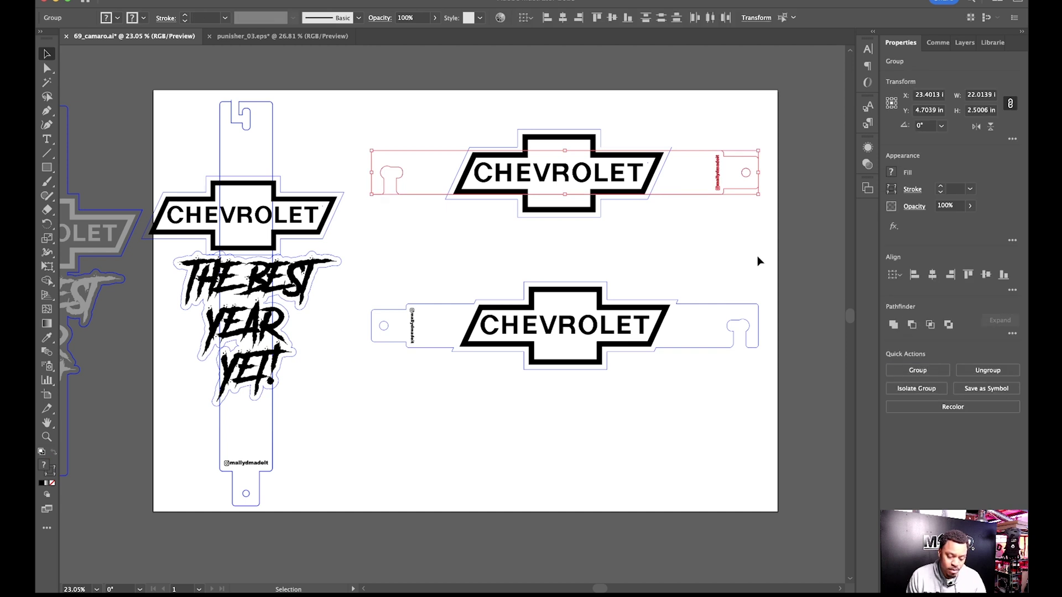
{"action": "left_click", "coordinate": [730, 241]}
{"action": "left_click", "coordinate": [660, 175]}
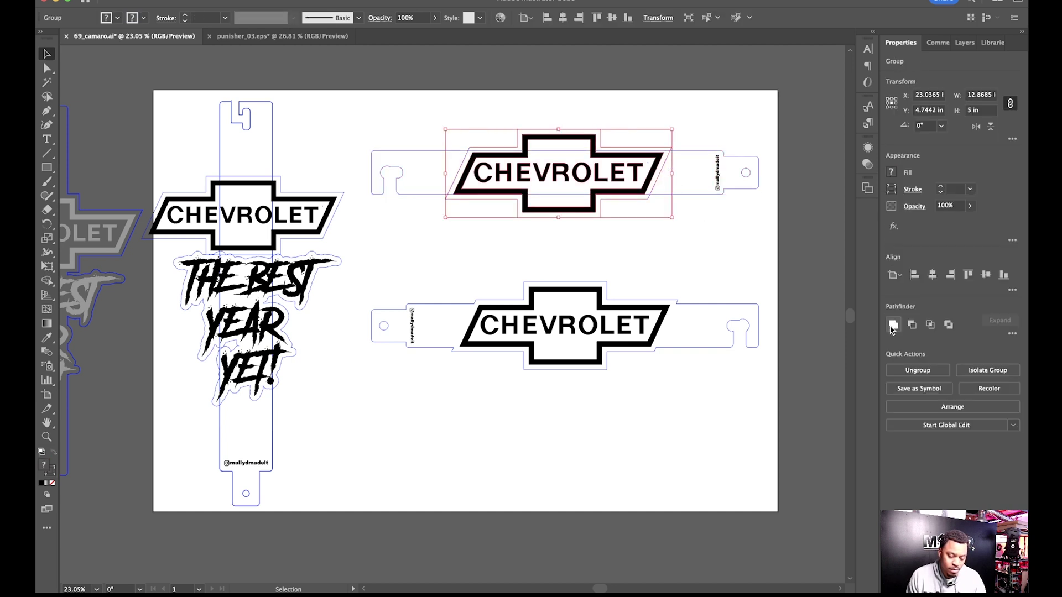
{"action": "left_click", "coordinate": [915, 371]}
{"action": "left_click", "coordinate": [756, 251]}
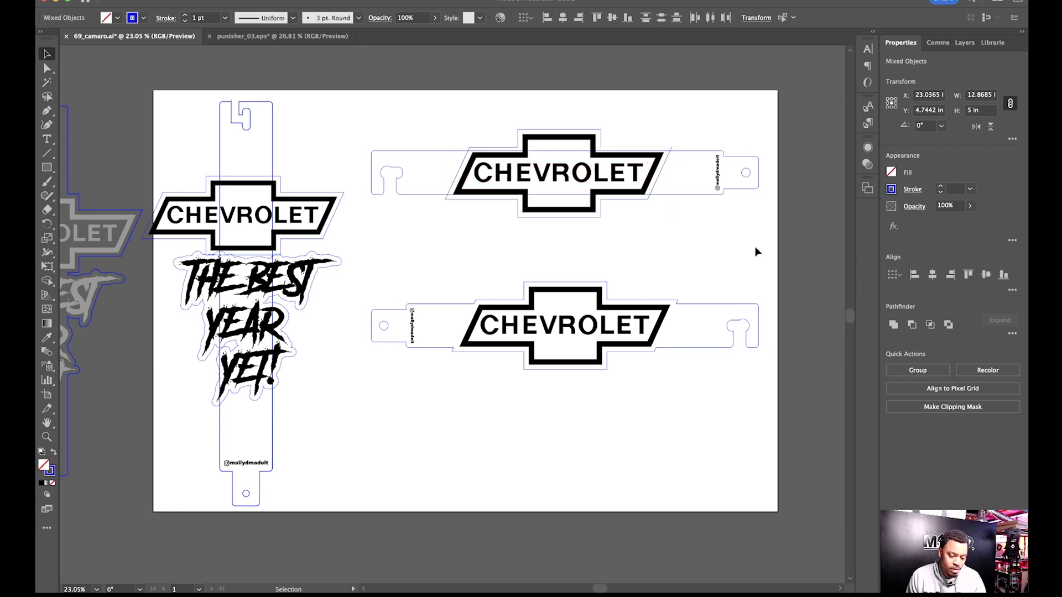
{"action": "left_click_drag", "start_coordinate": [682, 225], "coordinate": [651, 194]}
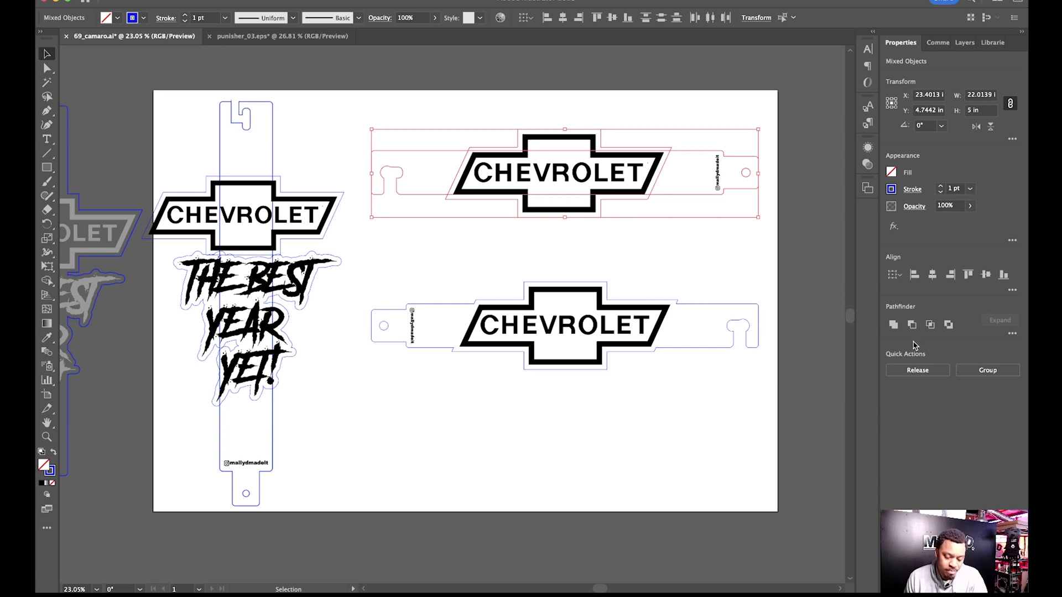
{"action": "left_click", "coordinate": [894, 327]}
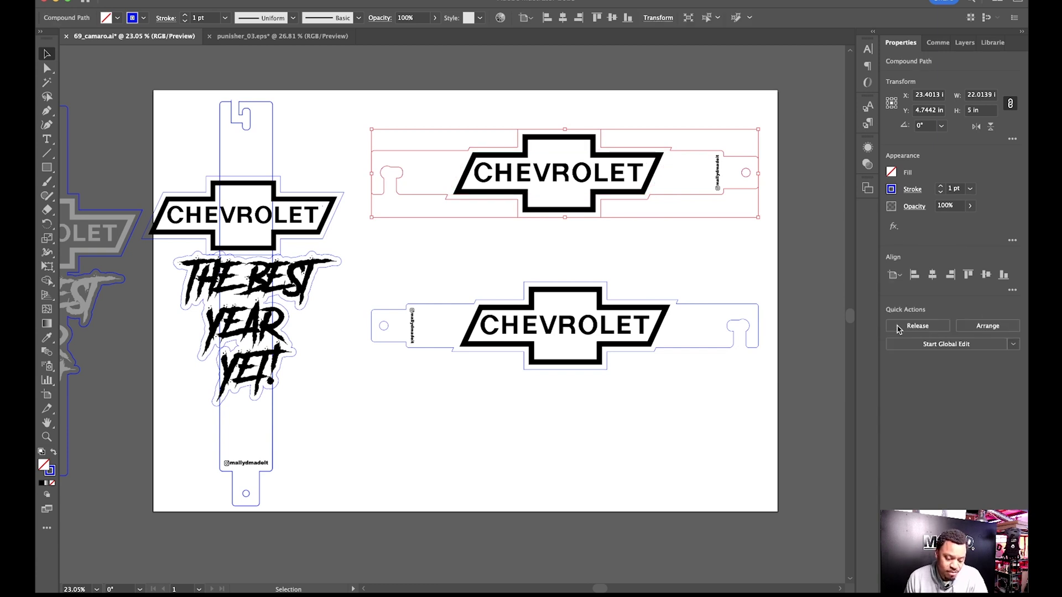
{"action": "left_click", "coordinate": [654, 252]}
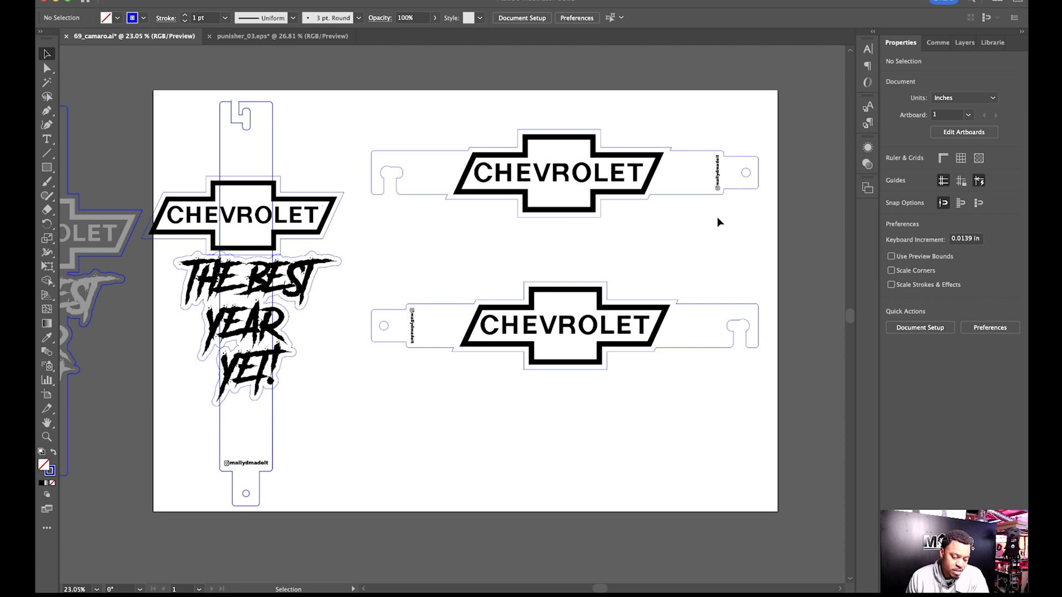
Group all parts of the upper horizontal prop, and group those of the lower horizontal prop separately.
{"action": "left_click_drag", "start_coordinate": [745, 229], "coordinate": [358, 117]}
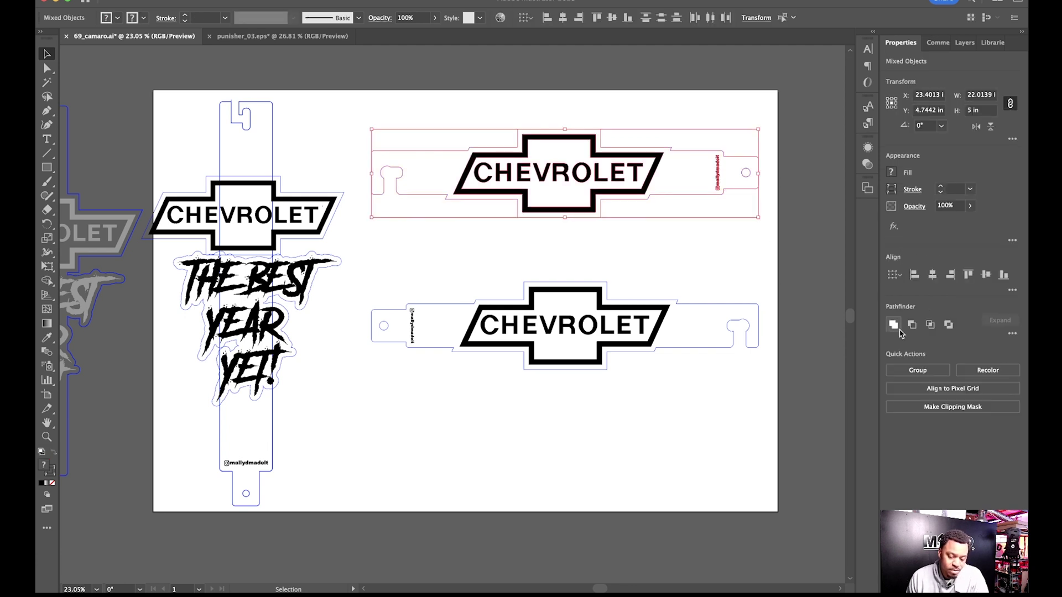
{"action": "left_click", "coordinate": [917, 370]}
{"action": "left_click_drag", "start_coordinate": [769, 373], "coordinate": [361, 275]}
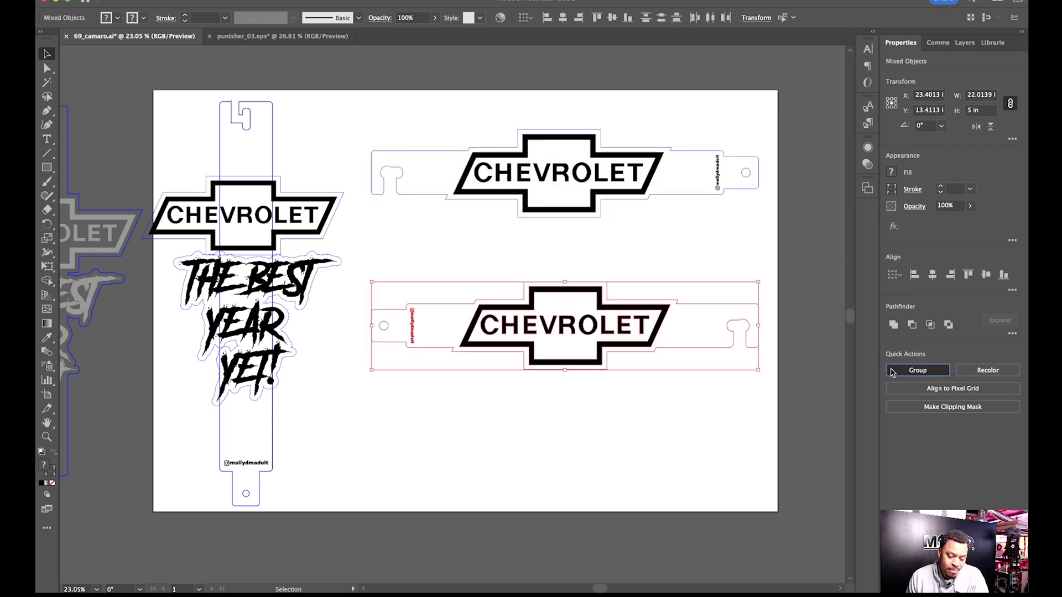
{"action": "left_click", "coordinate": [917, 369]}
{"action": "left_click", "coordinate": [725, 381]}
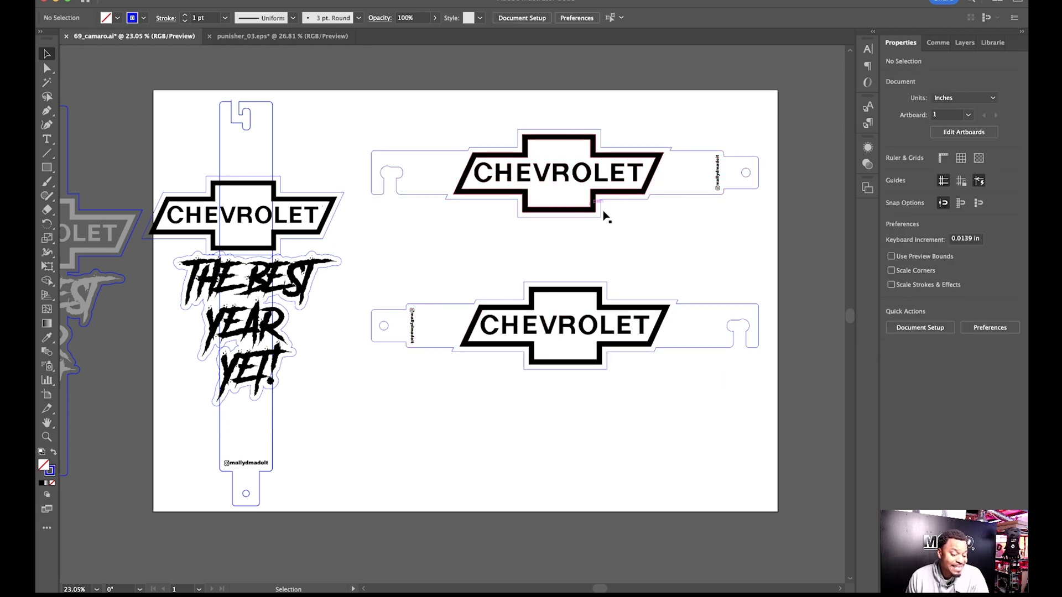
Move the upper horizontal prop towards the artboard's top edge and place the lower one closely beneath it.
{"action": "left_click", "coordinate": [686, 196]}
{"action": "left_click_drag", "start_coordinate": [686, 196], "coordinate": [690, 178]}
{"action": "left_click", "coordinate": [659, 334]}
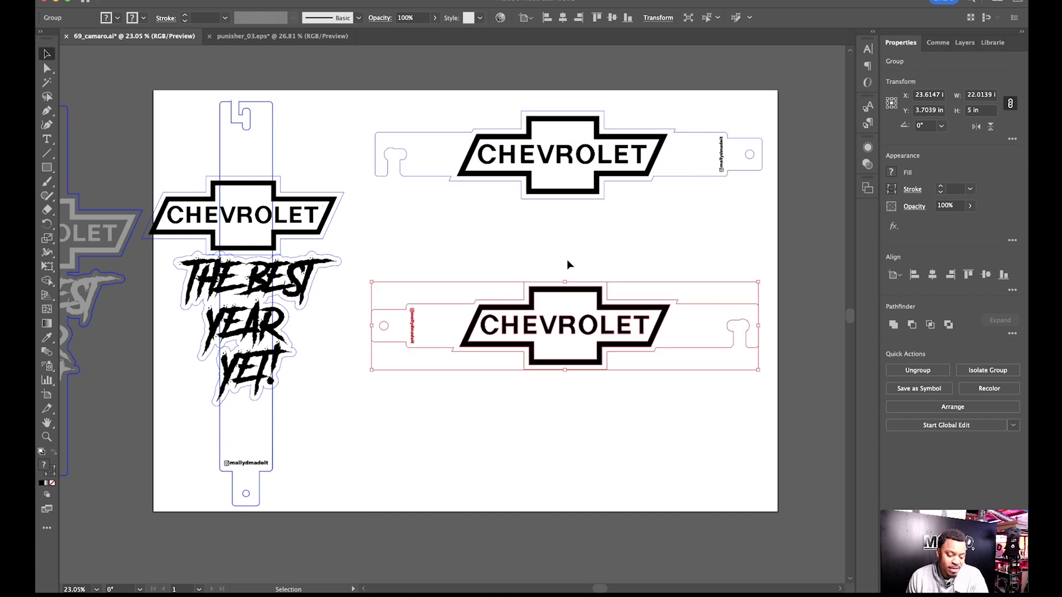
{"action": "left_click_drag", "start_coordinate": [658, 334], "coordinate": [661, 265]}
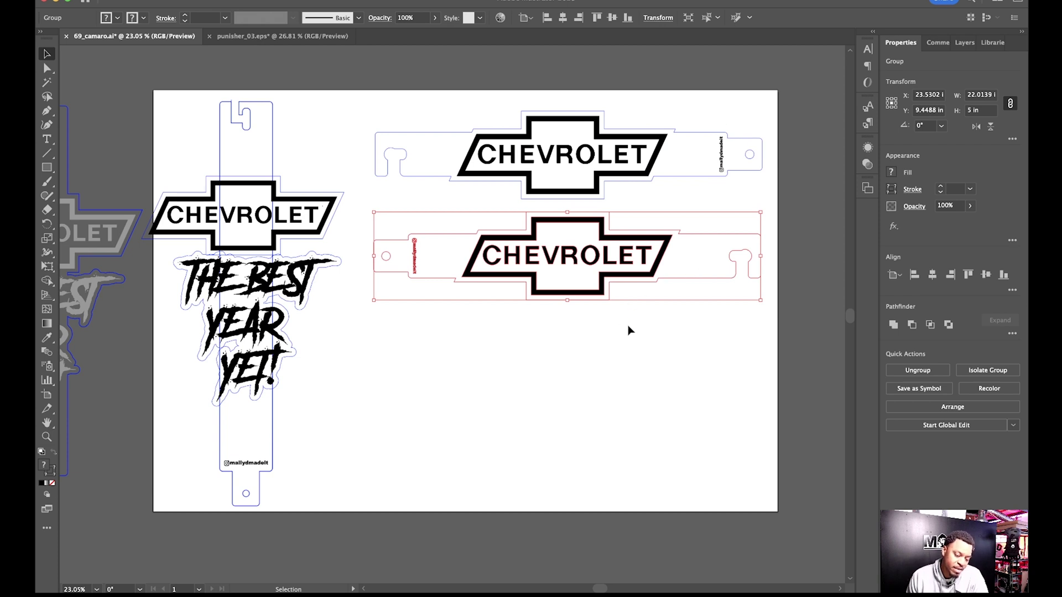
{"action": "left_click", "coordinate": [700, 345]}
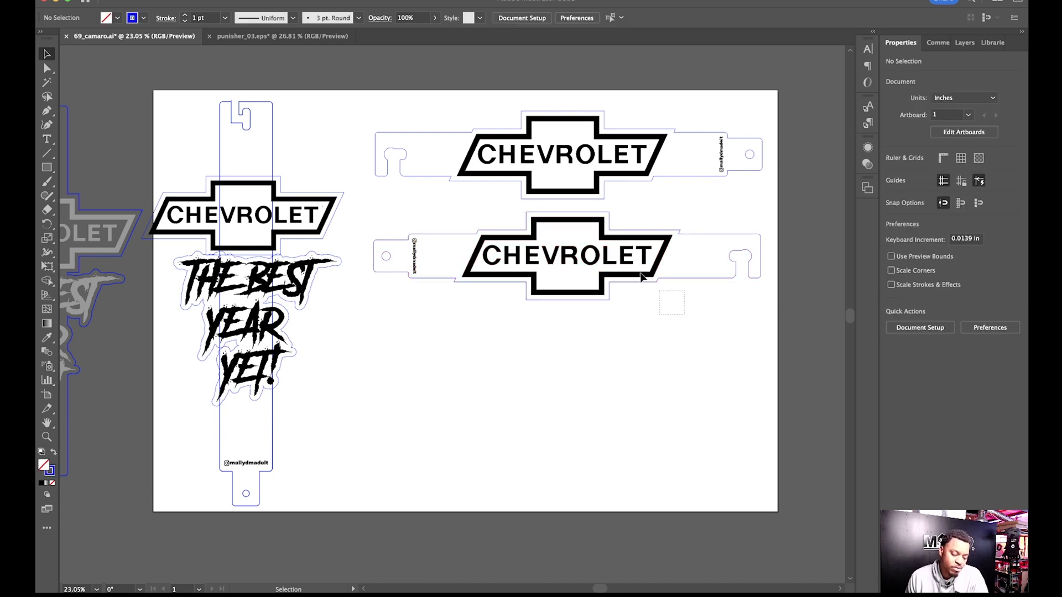
{"action": "left_click", "coordinate": [592, 216]}
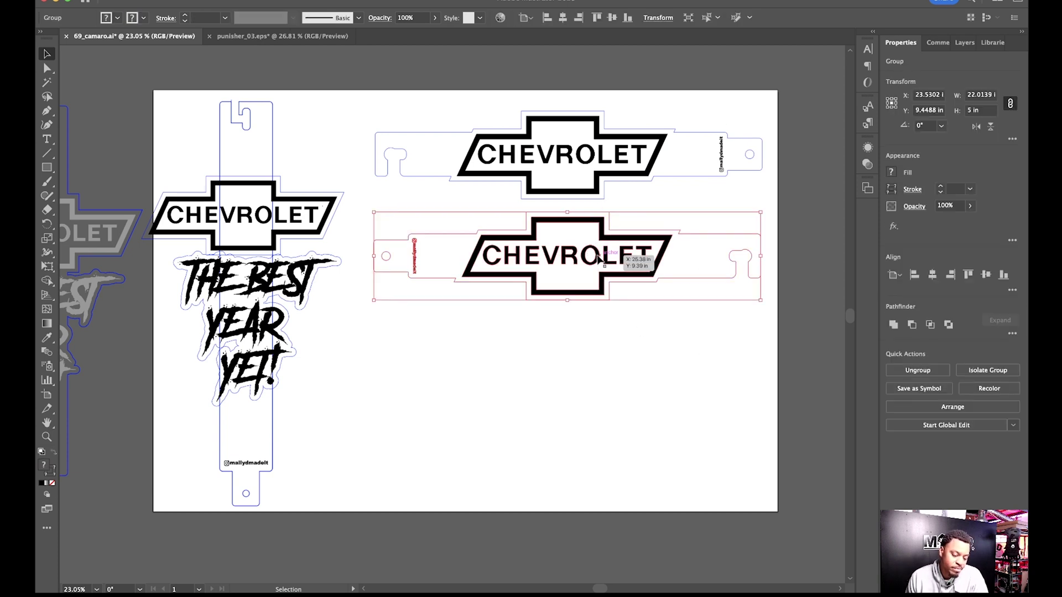
{"action": "left_click_drag", "start_coordinate": [599, 257], "coordinate": [590, 248]}
Move the vertical blank with its logo and lettering fully onto the artboard and align the three pieces on their horizontal centres.
{"action": "scroll", "coordinate": [659, 357], "scroll_direction": "left", "scroll_amount": 2}
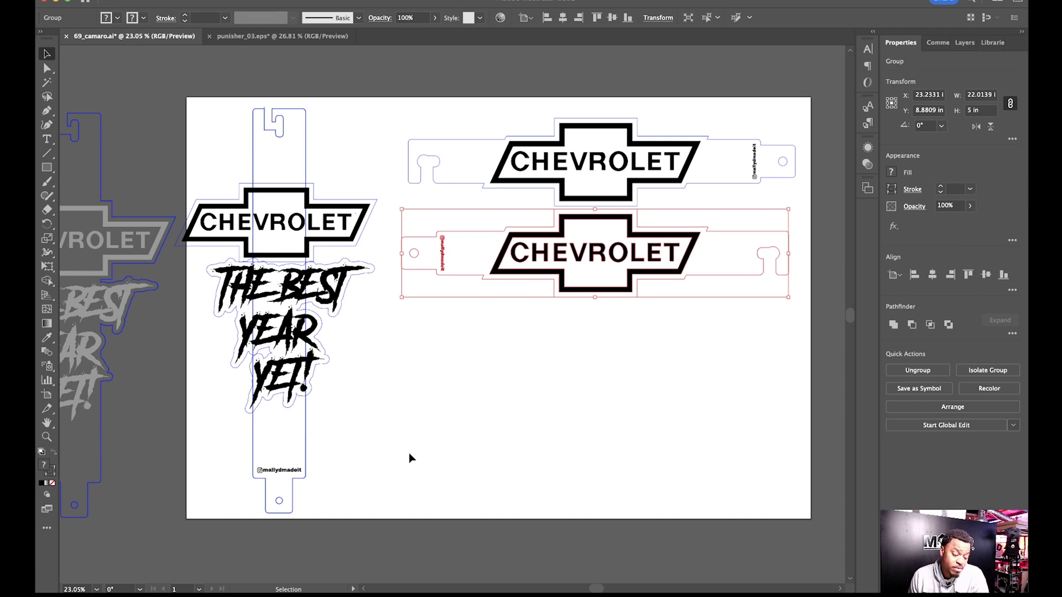
{"action": "scroll", "coordinate": [410, 458], "scroll_direction": "left", "scroll_amount": 3}
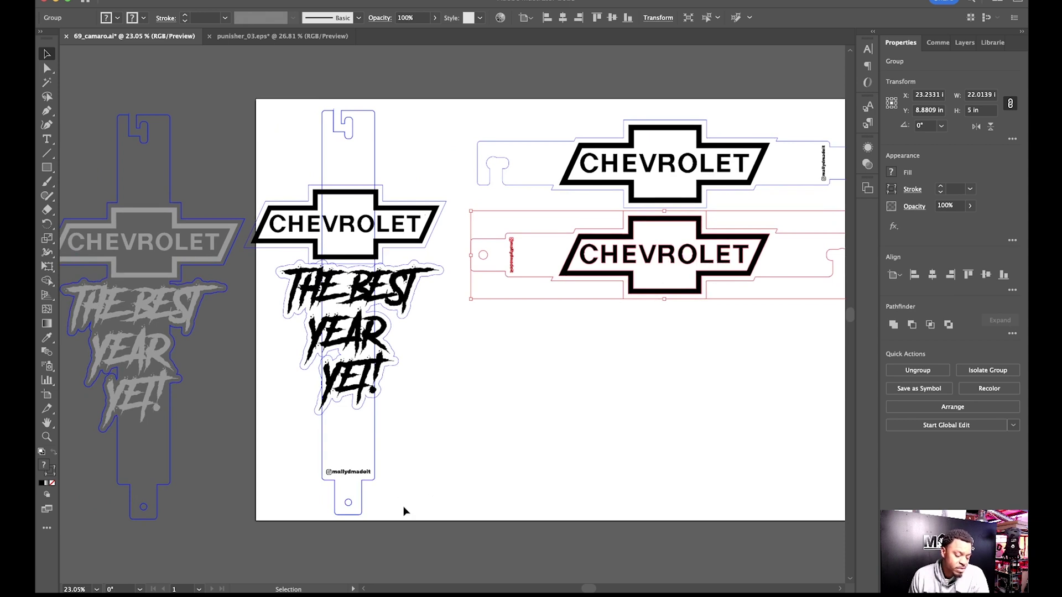
{"action": "left_click_drag", "start_coordinate": [282, 109], "coordinate": [343, 230]}
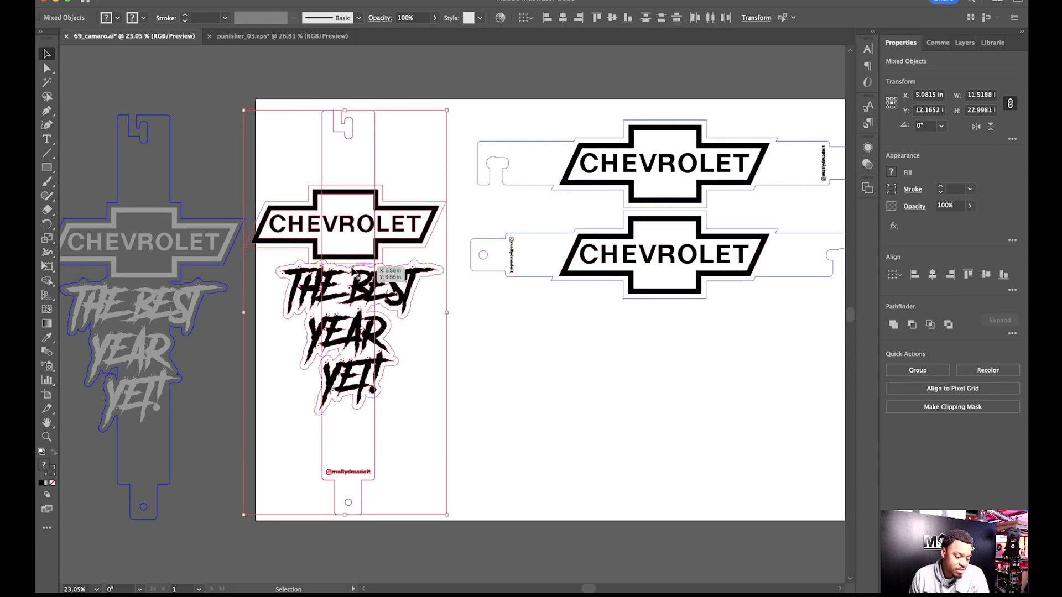
{"action": "left_click_drag", "start_coordinate": [352, 269], "coordinate": [364, 261]}
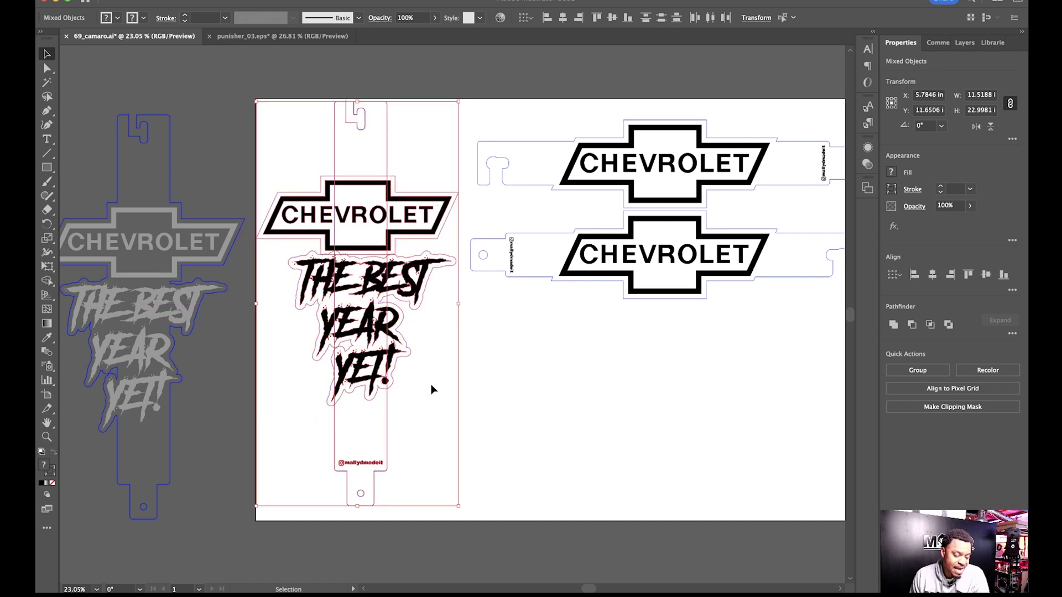
{"action": "left_click", "coordinate": [932, 274]}
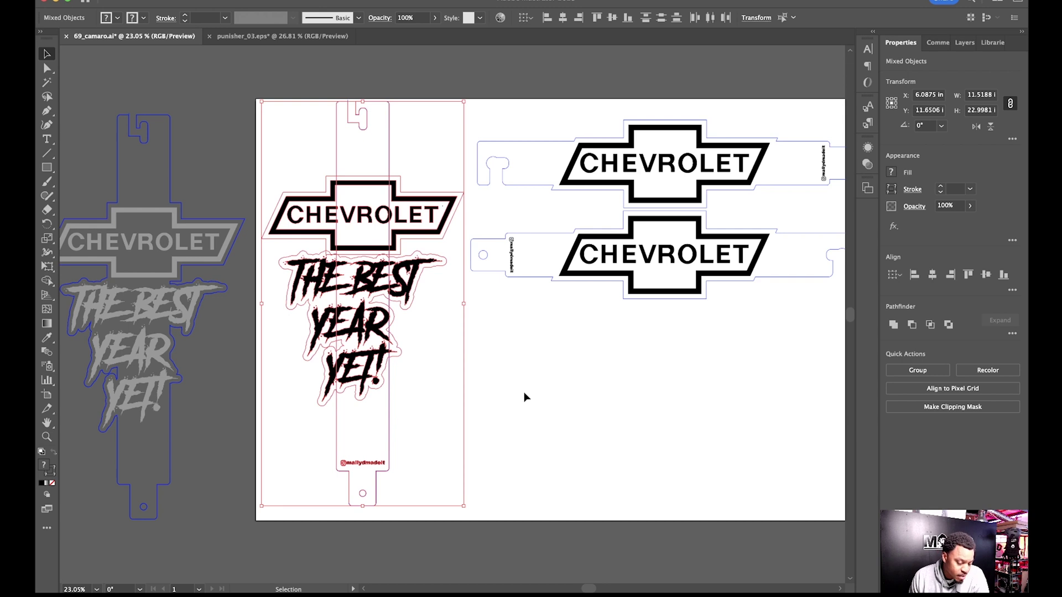
{"action": "left_click", "coordinate": [543, 397]}
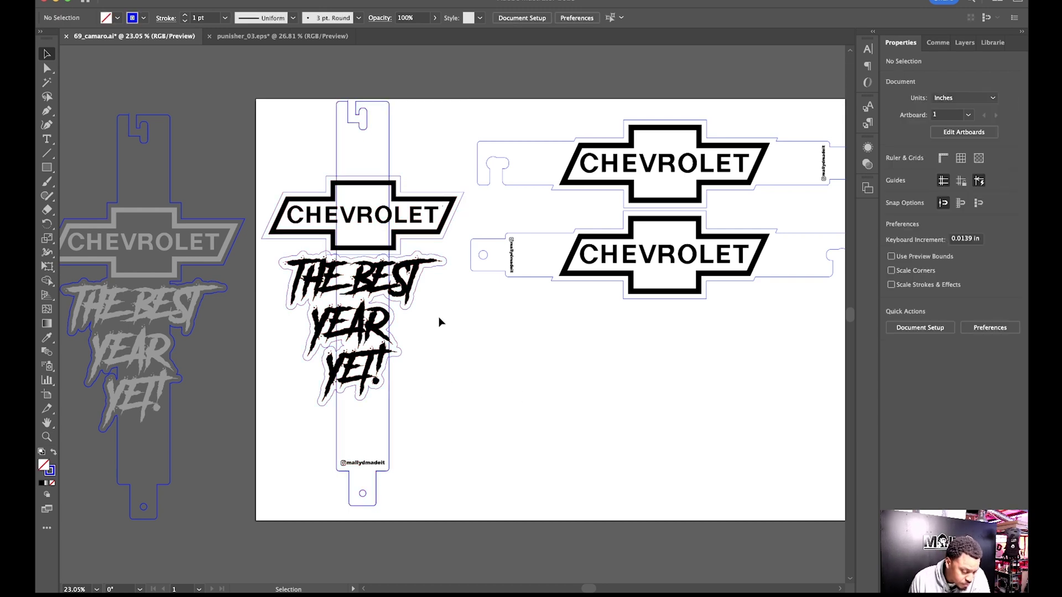
Compare the THE BEST YEAR YET! lettering on the vertical blank with the grey version beside the artboard.
{"action": "left_click", "coordinate": [426, 265]}
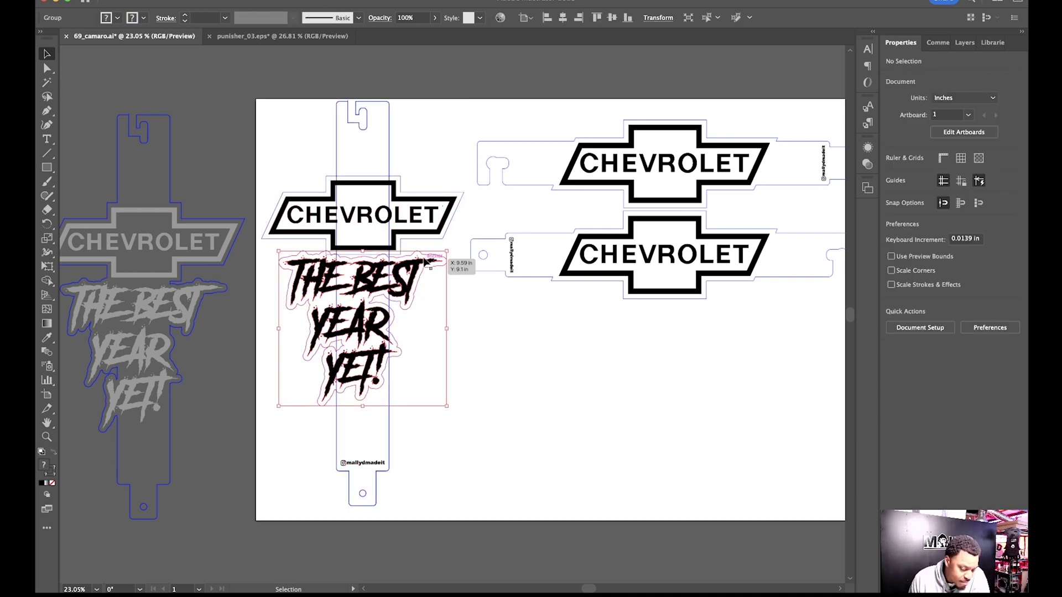
{"action": "scroll", "coordinate": [424, 322], "scroll_direction": "down", "scroll_amount": 1}
{"action": "left_click_drag", "start_coordinate": [424, 323], "coordinate": [468, 332]}
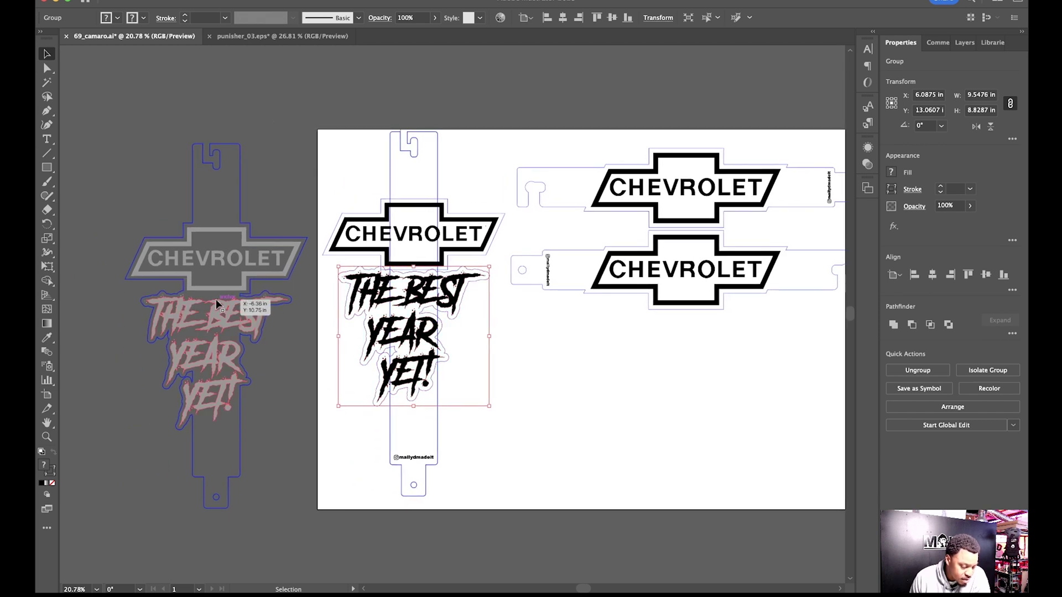
{"action": "left_click", "coordinate": [143, 292]}
{"action": "left_click", "coordinate": [496, 374]}
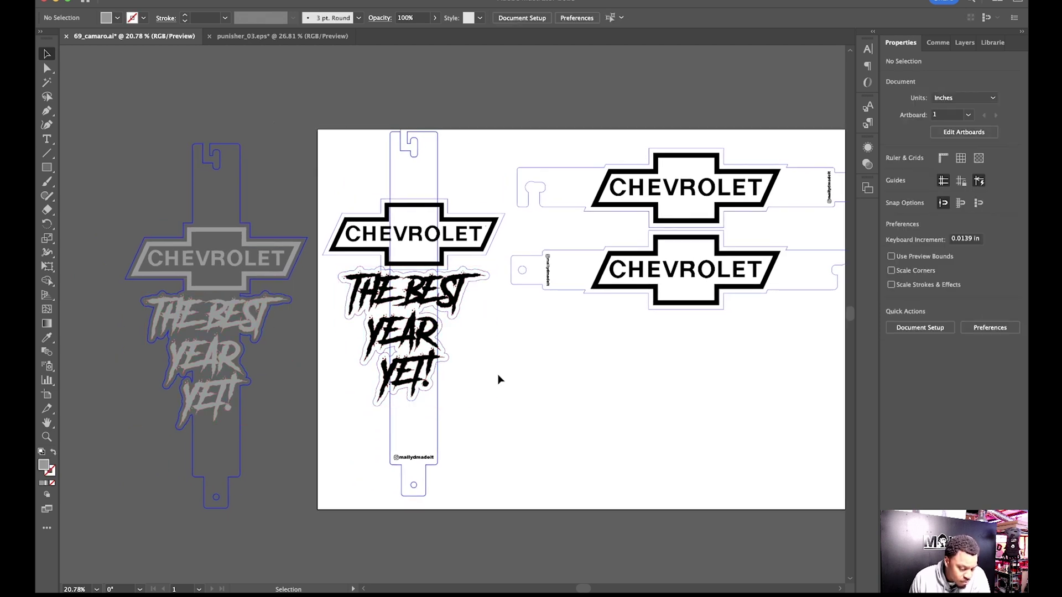
{"action": "scroll", "coordinate": [497, 374], "scroll_direction": "up", "scroll_amount": 1}
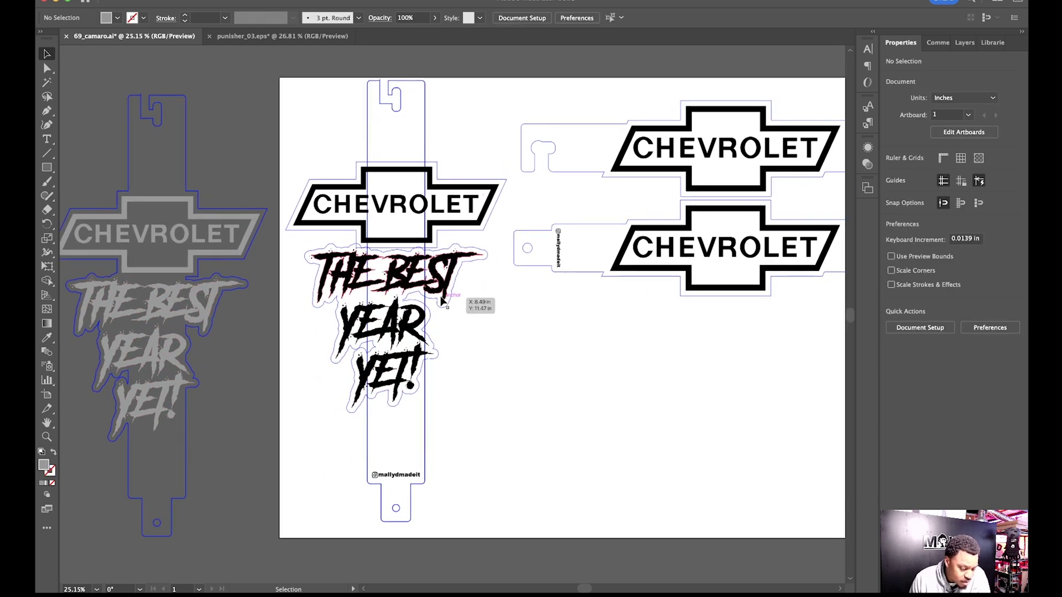
Select the vertical blank with its CHEVROLET logo and lettering and align the pieces on their horizontal centres again.
{"action": "left_click", "coordinate": [441, 276]}
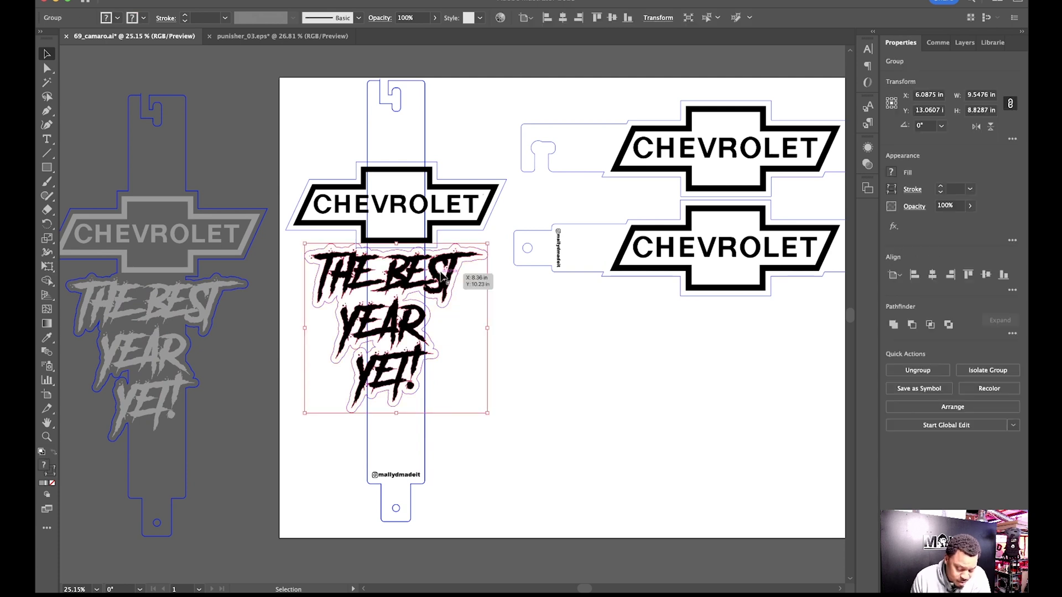
{"action": "scroll", "coordinate": [441, 276], "scroll_direction": "up", "scroll_amount": 1}
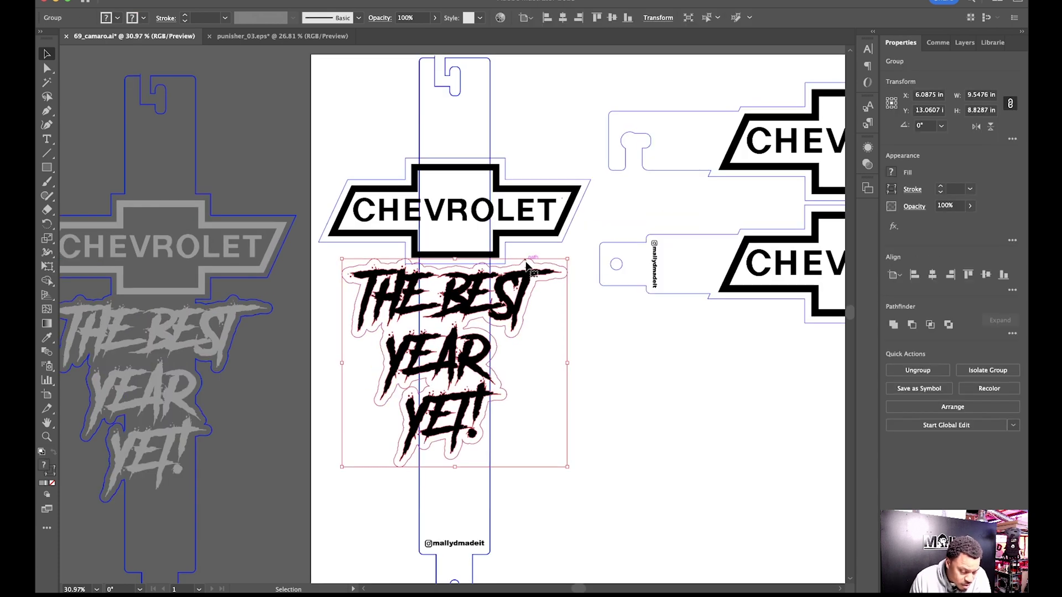
{"action": "left_click", "coordinate": [576, 247]}
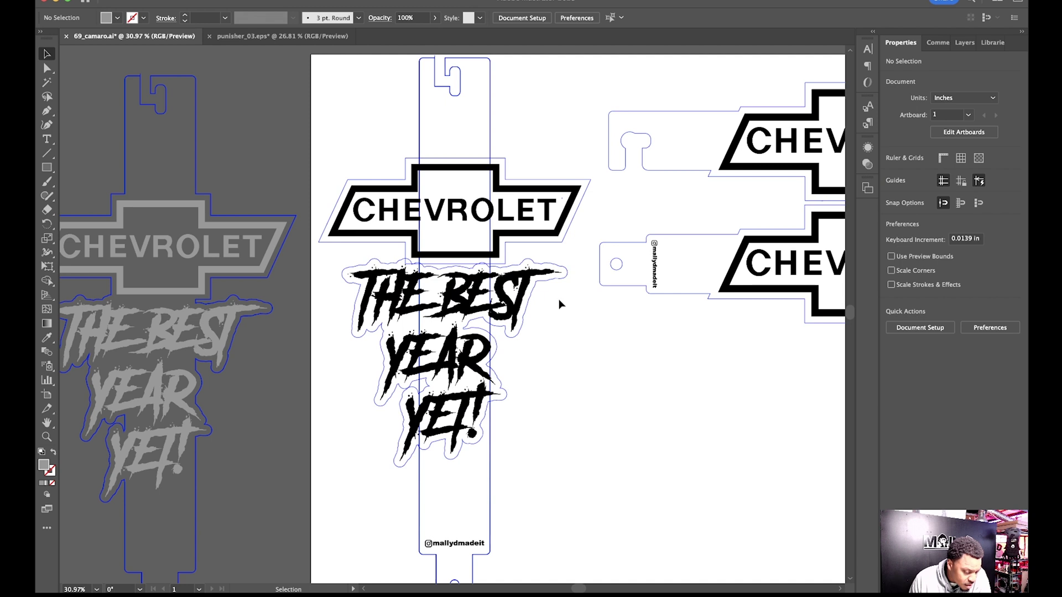
{"action": "left_click_drag", "start_coordinate": [557, 353], "coordinate": [350, 166]}
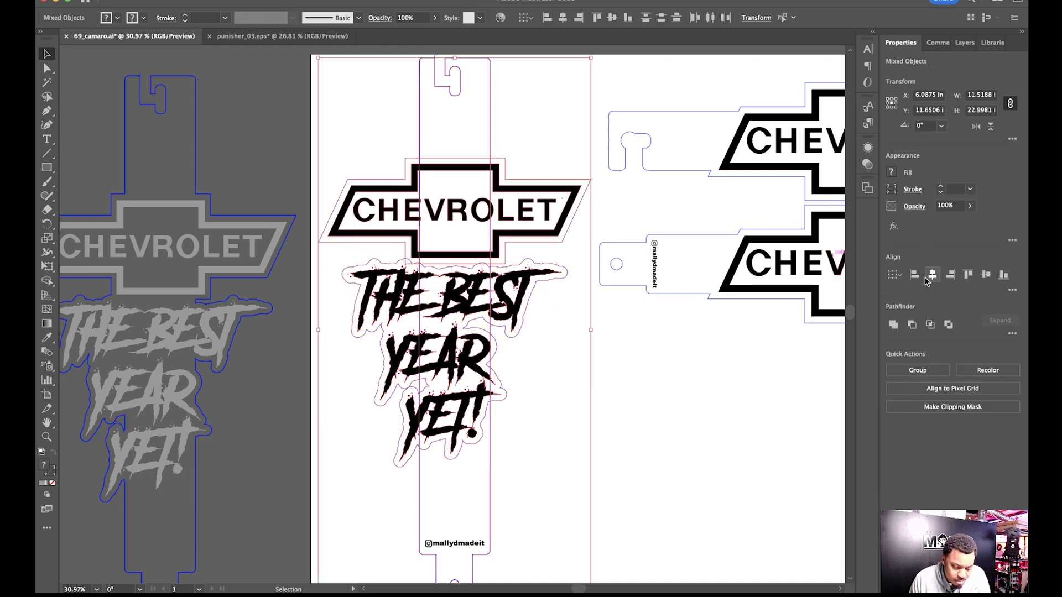
{"action": "left_click", "coordinate": [652, 372]}
{"action": "scroll", "coordinate": [540, 408], "scroll_direction": "down", "scroll_amount": 1}
{"action": "scroll", "coordinate": [540, 407], "scroll_direction": "down", "scroll_amount": 2}
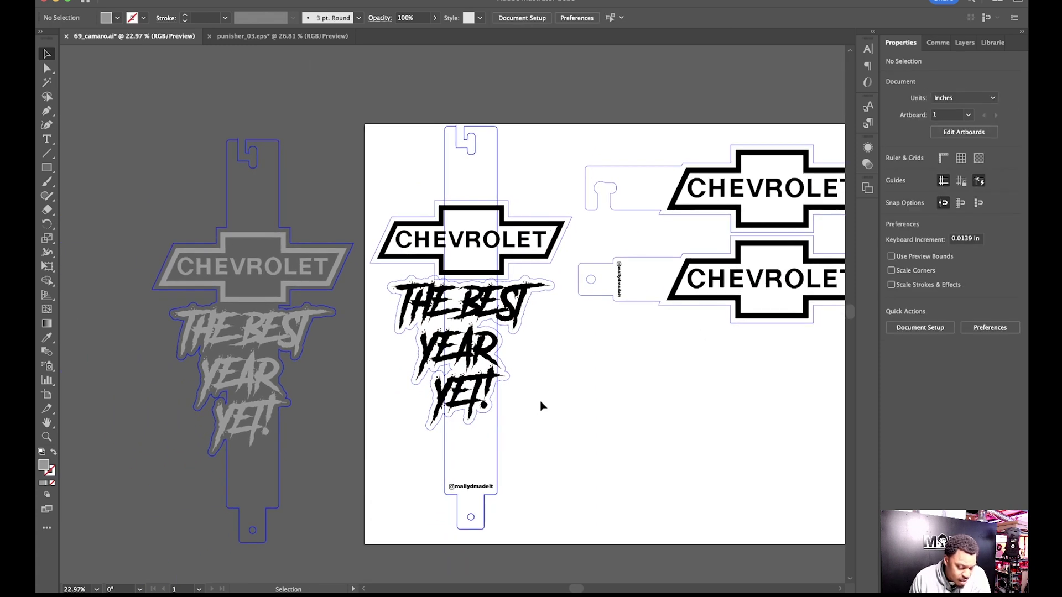
Ungroup the THE BEST YEAR YET! lettering and the CHEVROLET logo on the vertical blank from their outlines.
{"action": "left_click", "coordinate": [497, 314]}
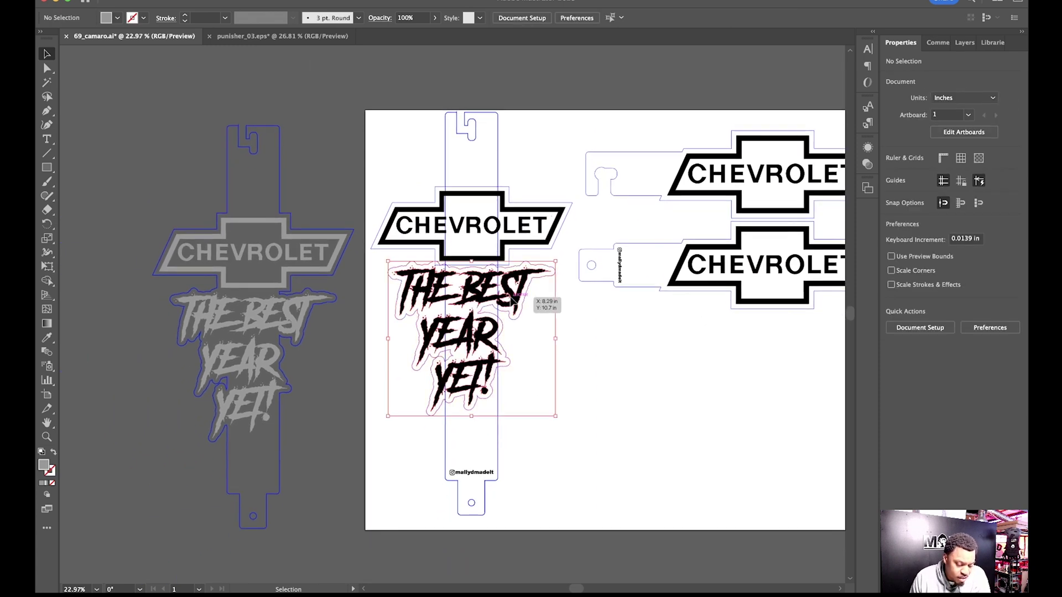
{"action": "left_click", "coordinate": [938, 374]}
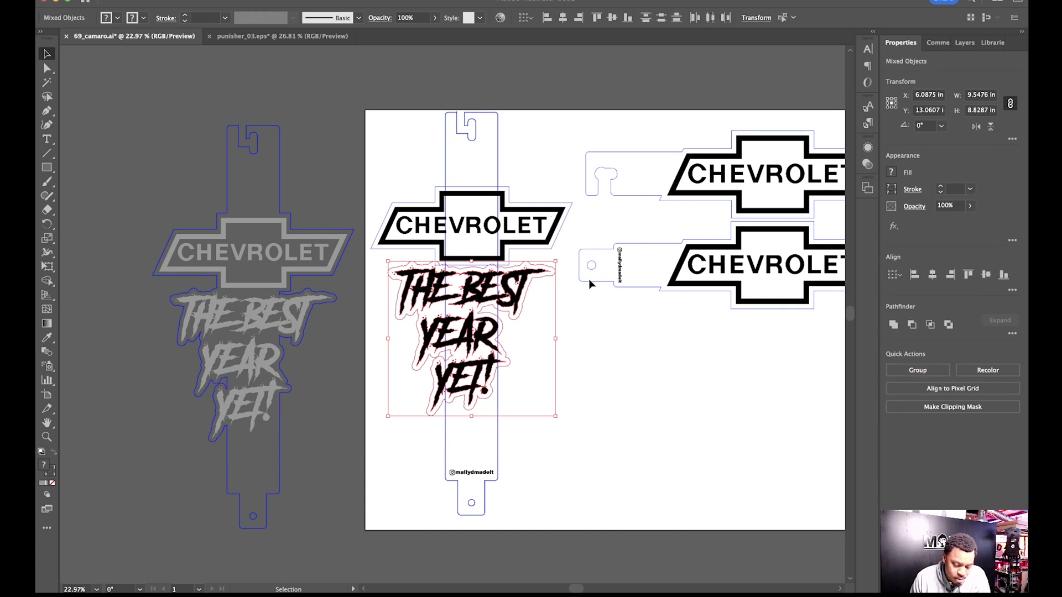
{"action": "left_click", "coordinate": [553, 239]}
{"action": "left_click", "coordinate": [905, 370]}
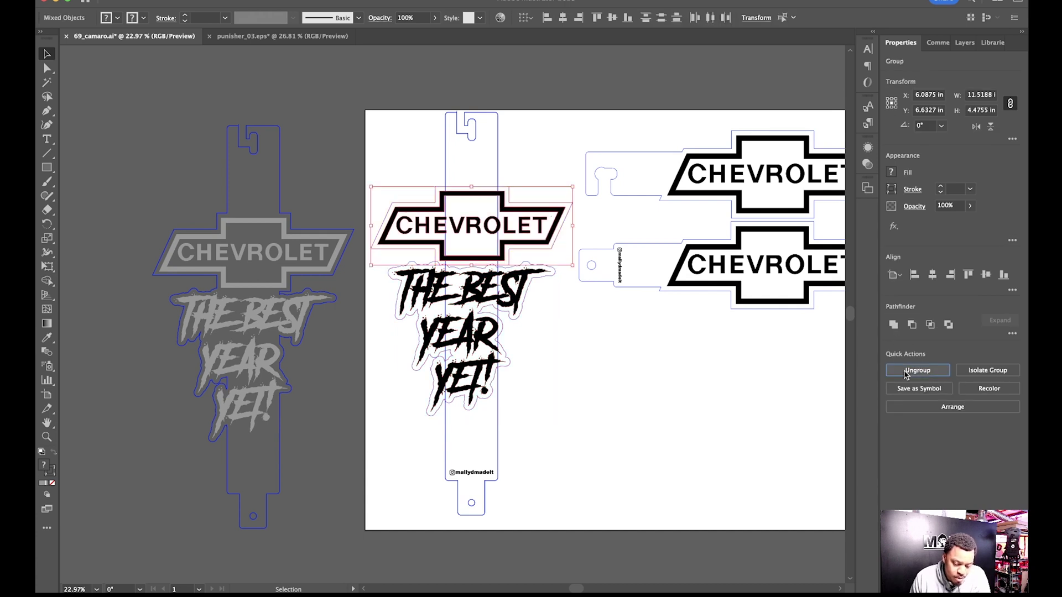
Release the vertical blank's compound path and turn its paths back into a compound path.
{"action": "left_click", "coordinate": [498, 171]}
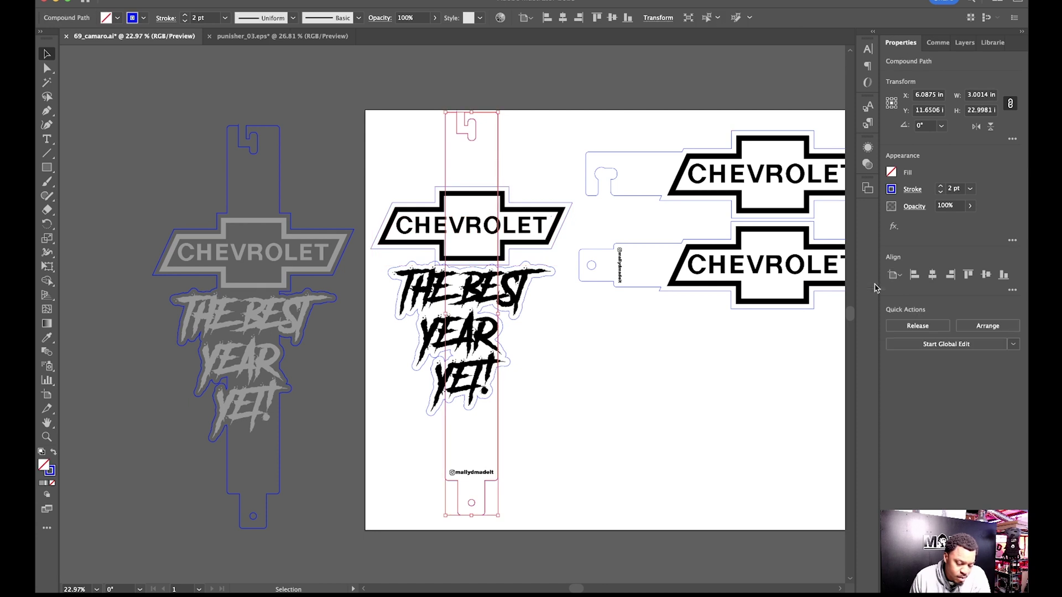
{"action": "left_click", "coordinate": [912, 326]}
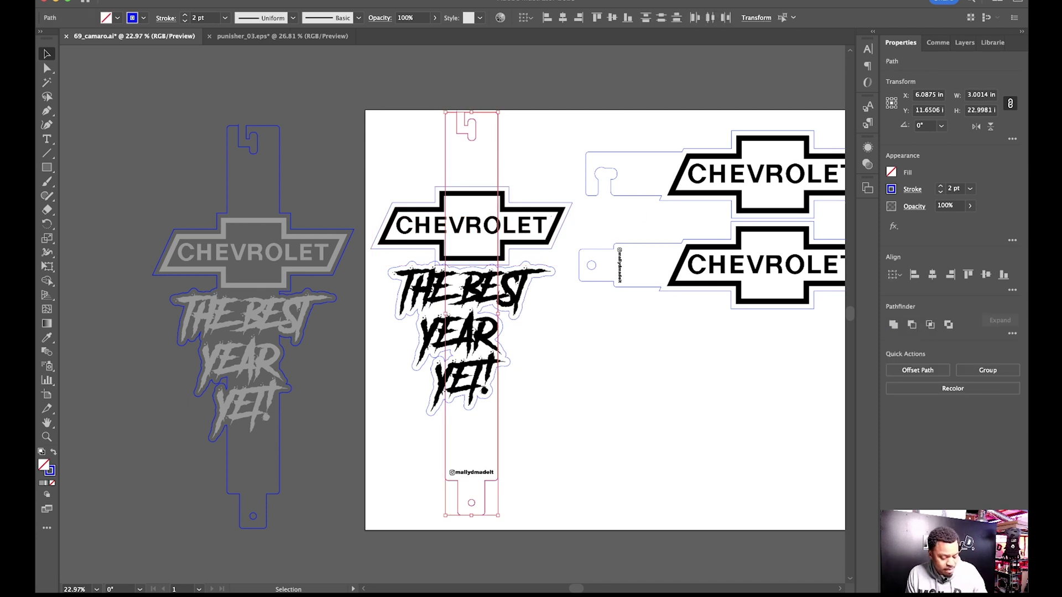
{"action": "key", "text": "super+8"}
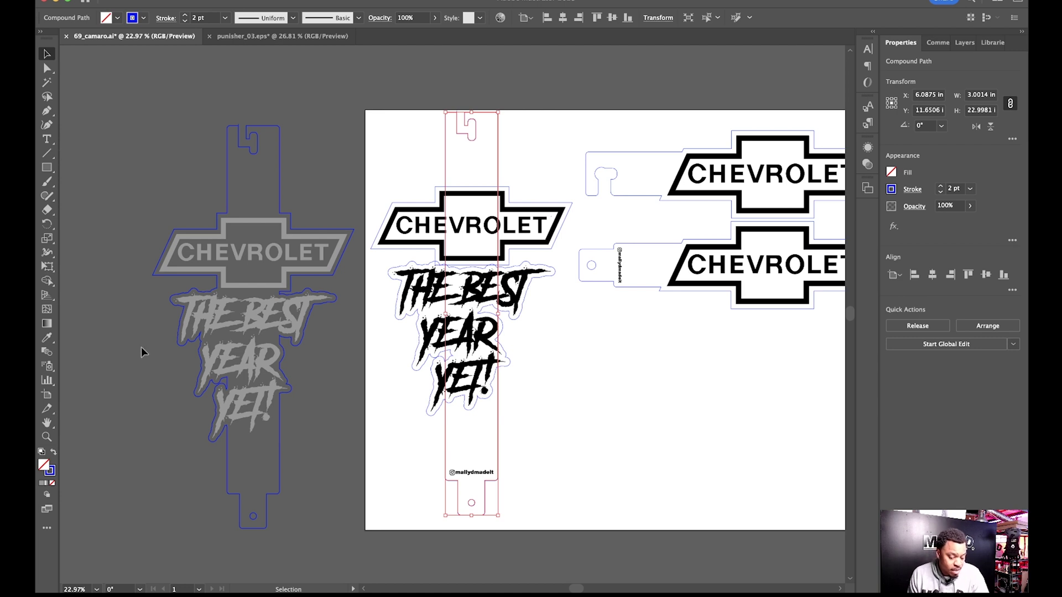
{"action": "left_click", "coordinate": [541, 426]}
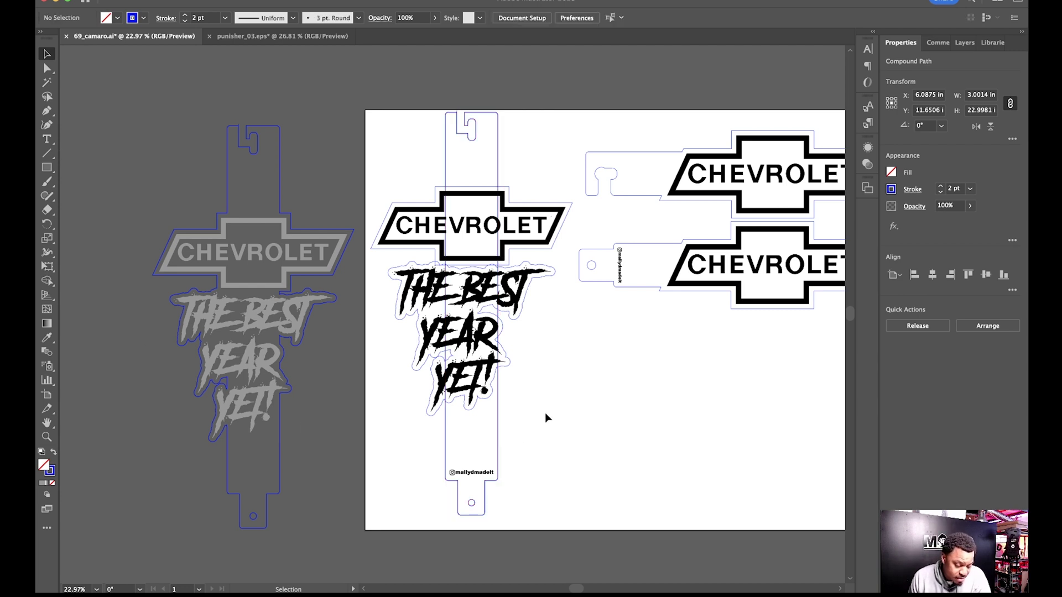
{"action": "left_click", "coordinate": [496, 397]}
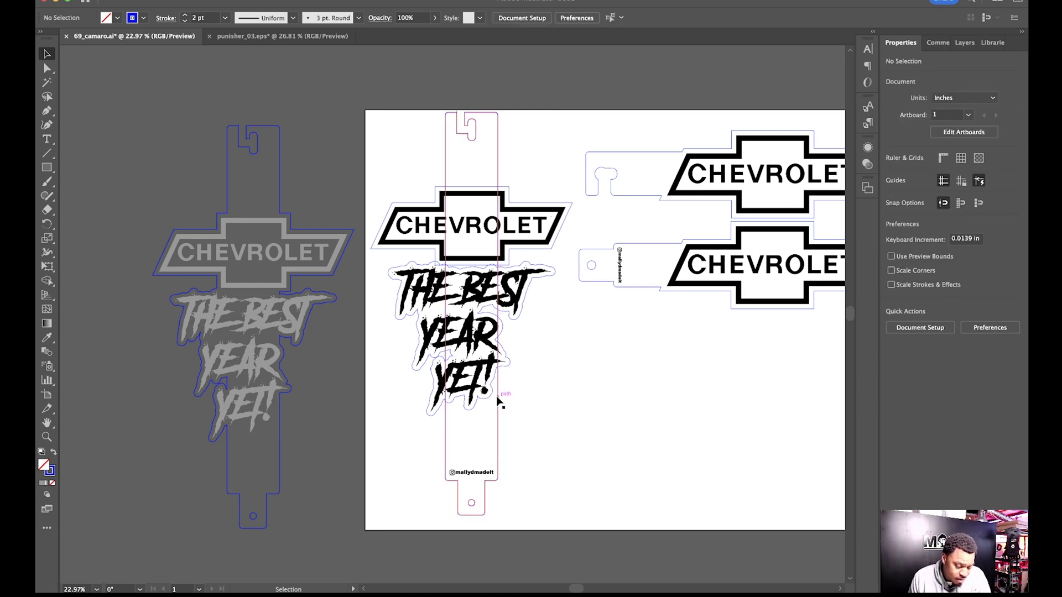
{"action": "left_click", "coordinate": [504, 366], "text": "shift"}
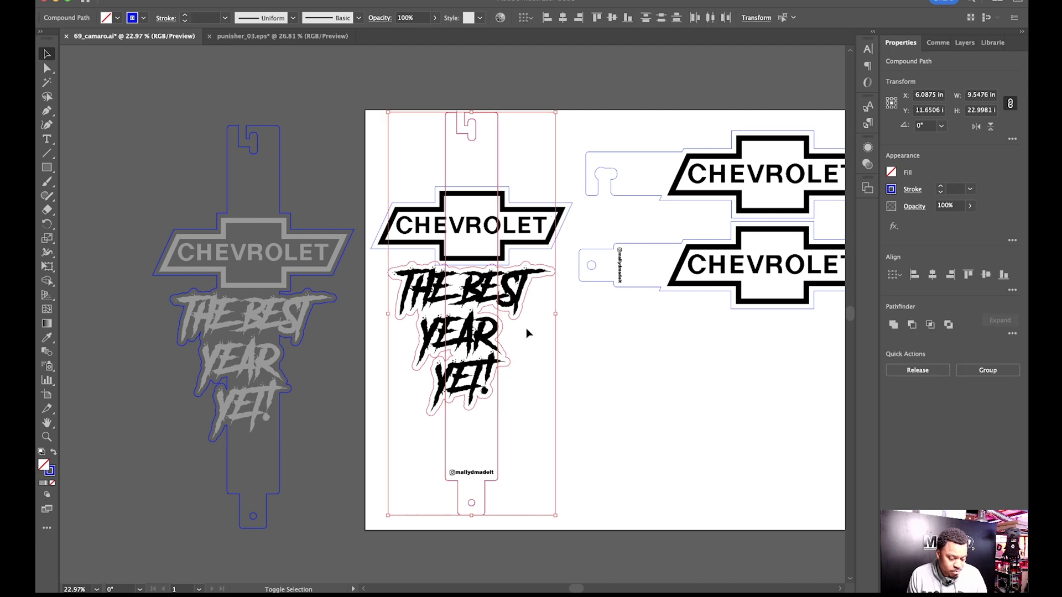
{"action": "left_click", "coordinate": [547, 250], "text": "shift"}
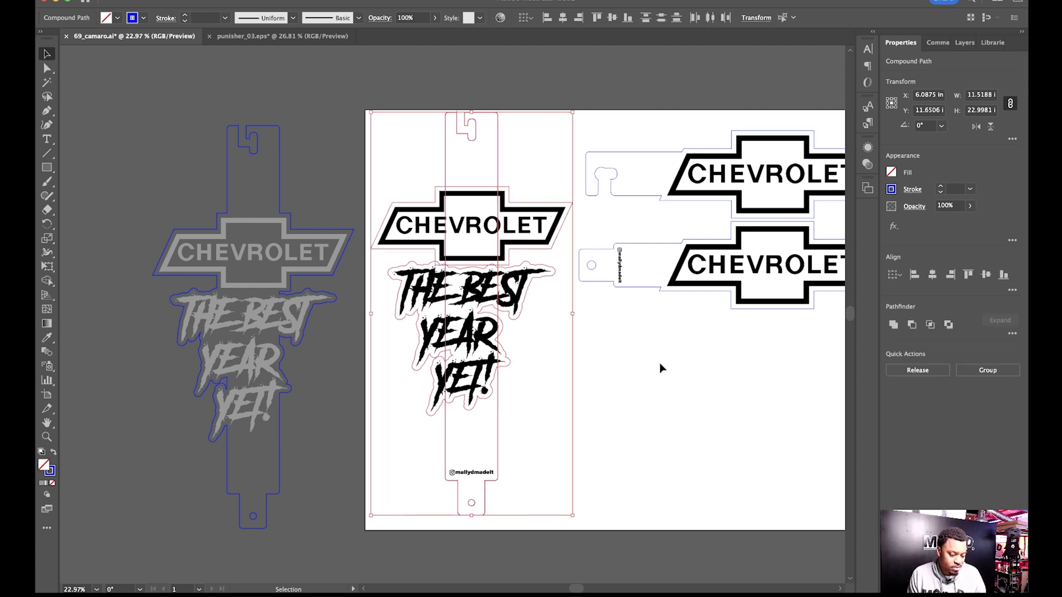
{"action": "scroll", "coordinate": [659, 362], "scroll_direction": "left", "scroll_amount": 3}
{"action": "scroll", "coordinate": [659, 362], "scroll_direction": "up", "scroll_amount": 1}
{"action": "scroll", "coordinate": [659, 363], "scroll_direction": "up", "scroll_amount": 1}
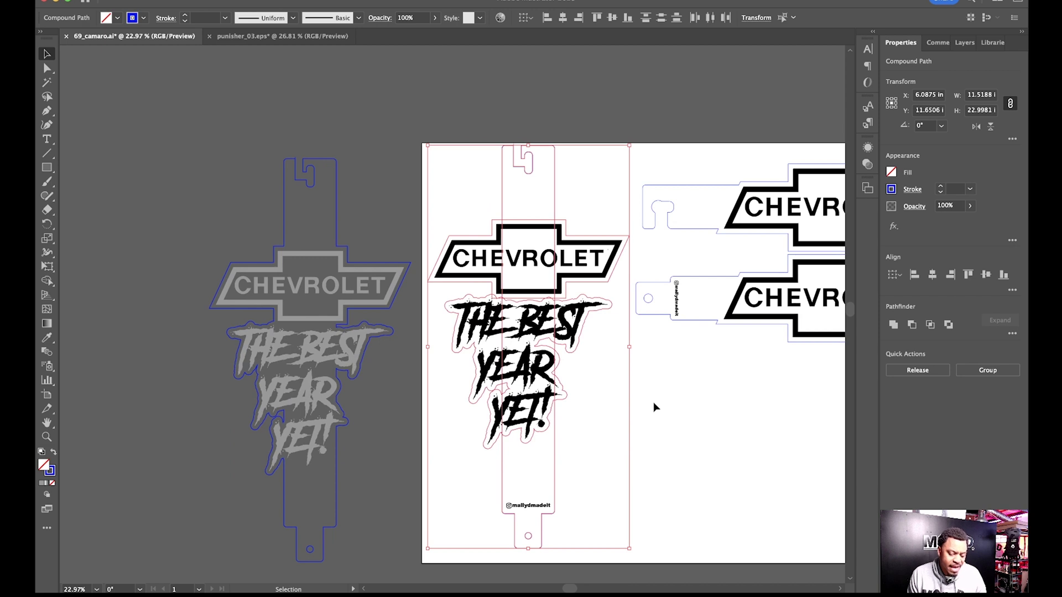
{"action": "left_click", "coordinate": [606, 436]}
{"action": "left_click_drag", "start_coordinate": [568, 213], "coordinate": [552, 211]}
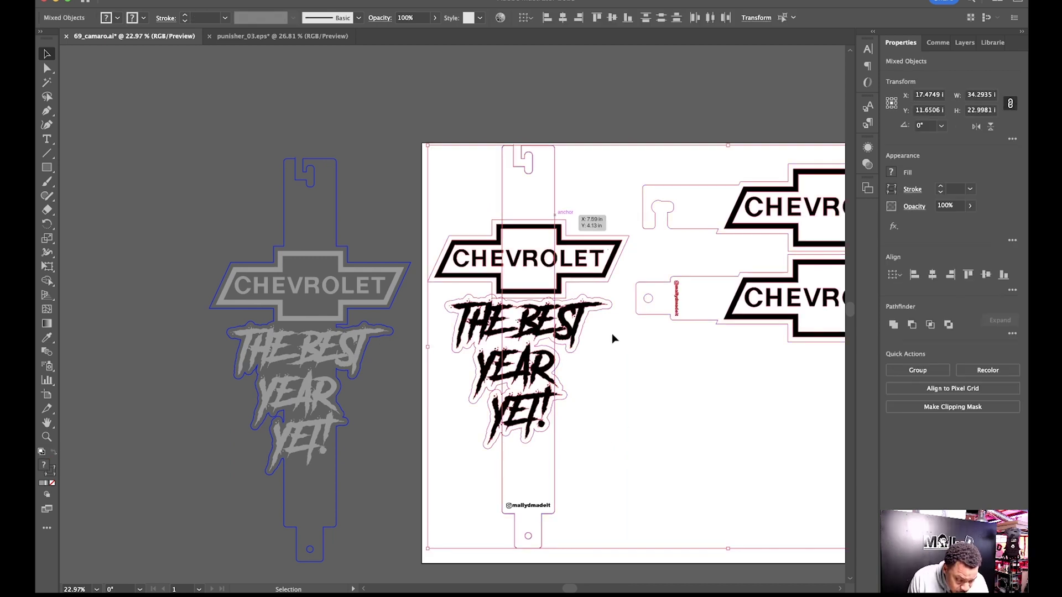
{"action": "left_click", "coordinate": [628, 405]}
Nudge the CHEVROLET logo and lettering with their outlines about 0.6 in down the vertical blank.
{"action": "left_click_drag", "start_coordinate": [629, 408], "coordinate": [570, 208]}
{"action": "key", "text": "Down"}
{"action": "key", "text": "Down"}
{"action": "key", "text": "Down"}
{"action": "key", "text": "Down"}
{"action": "key", "text": "Down"}
{"action": "key", "text": "Down"}
{"action": "key", "text": "Down"}
{"action": "key", "text": "Down"}
{"action": "key", "text": "Down"}
{"action": "key", "text": "Down"}
{"action": "key", "text": "Down"}
{"action": "key", "text": "Down"}
{"action": "key", "text": "Down"}
{"action": "key", "text": "Down"}
{"action": "key", "text": "Down"}
{"action": "key", "text": "Down"}
{"action": "key", "text": "Down"}
{"action": "key", "text": "Down"}
{"action": "key", "text": "Down"}
{"action": "key", "text": "Down"}
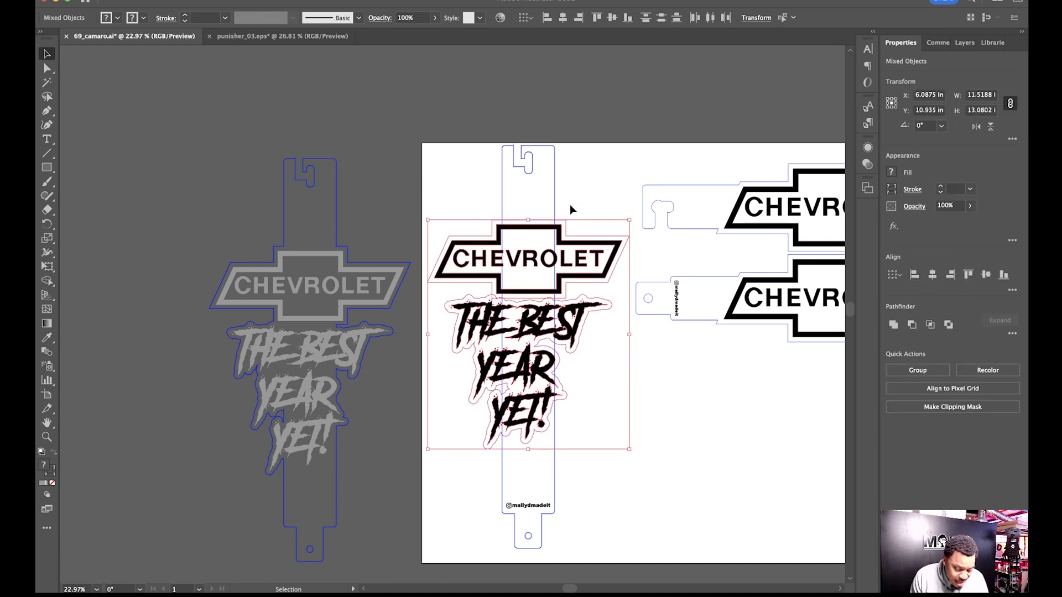
{"action": "key", "text": "Down"}
{"action": "key", "text": "Down"}
{"action": "key", "text": "Down"}
{"action": "key", "text": "Down"}
{"action": "key", "text": "Down"}
{"action": "key", "text": "Down"}
{"action": "key", "text": "Down"}
{"action": "key", "text": "Down"}
{"action": "key", "text": "Down"}
{"action": "key", "text": "Down"}
{"action": "key", "text": "Down"}
{"action": "key", "text": "Down"}
{"action": "key", "text": "Down"}
{"action": "key", "text": "Down"}
{"action": "key", "text": "Down"}
{"action": "key", "text": "Down"}
{"action": "key", "text": "Down"}
{"action": "key", "text": "Down"}
{"action": "key", "text": "Down"}
{"action": "key", "text": "Down"}
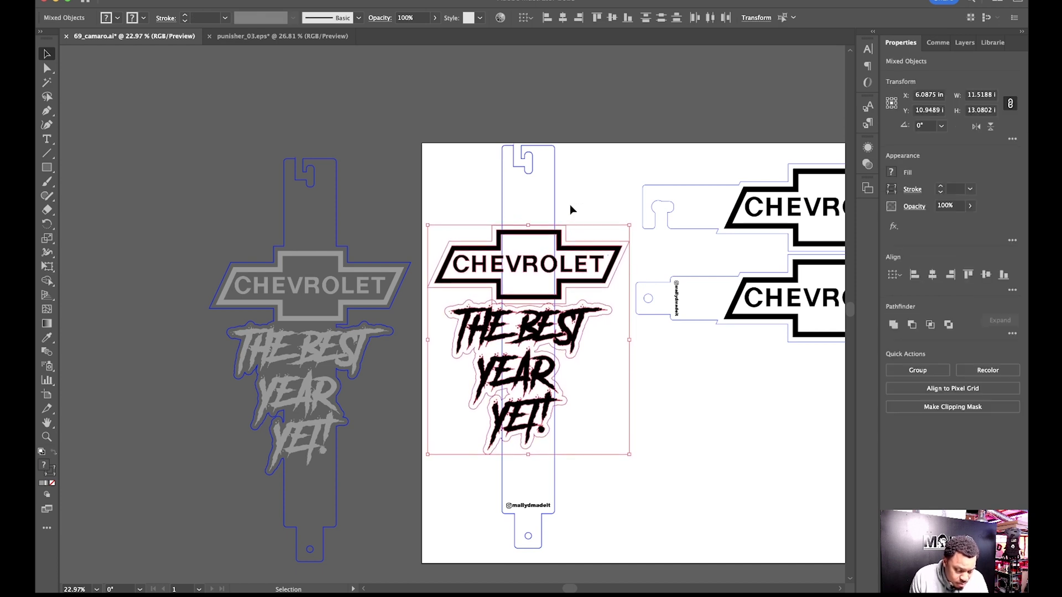
{"action": "key", "text": "Down"}
{"action": "key", "text": "Down"}
{"action": "key", "text": "Down"}
{"action": "key", "text": "Down"}
{"action": "key", "text": "Down"}
{"action": "key", "text": "Down"}
{"action": "key", "text": "Down"}
{"action": "key", "text": "Down"}
{"action": "key", "text": "Down"}
{"action": "key", "text": "Down"}
{"action": "key", "text": "Down"}
{"action": "key", "text": "Down"}
{"action": "key", "text": "Down"}
{"action": "key", "text": "Down"}
{"action": "key", "text": "Down"}
{"action": "key", "text": "Down"}
{"action": "key", "text": "Down"}
{"action": "key", "text": "Down"}
{"action": "key", "text": "Down"}
{"action": "key", "text": "Down"}
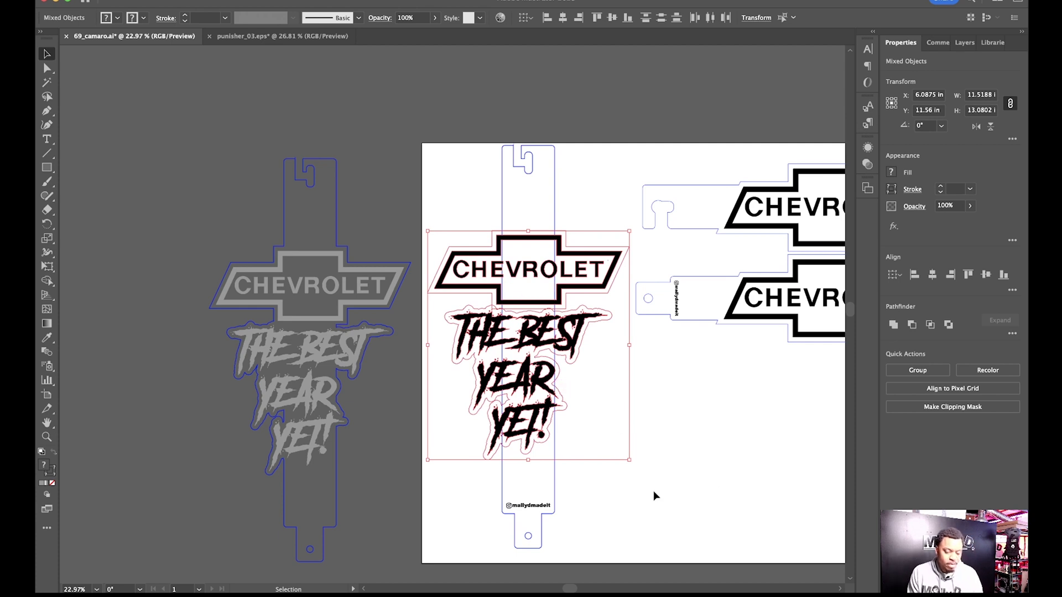
{"action": "left_click", "coordinate": [675, 490]}
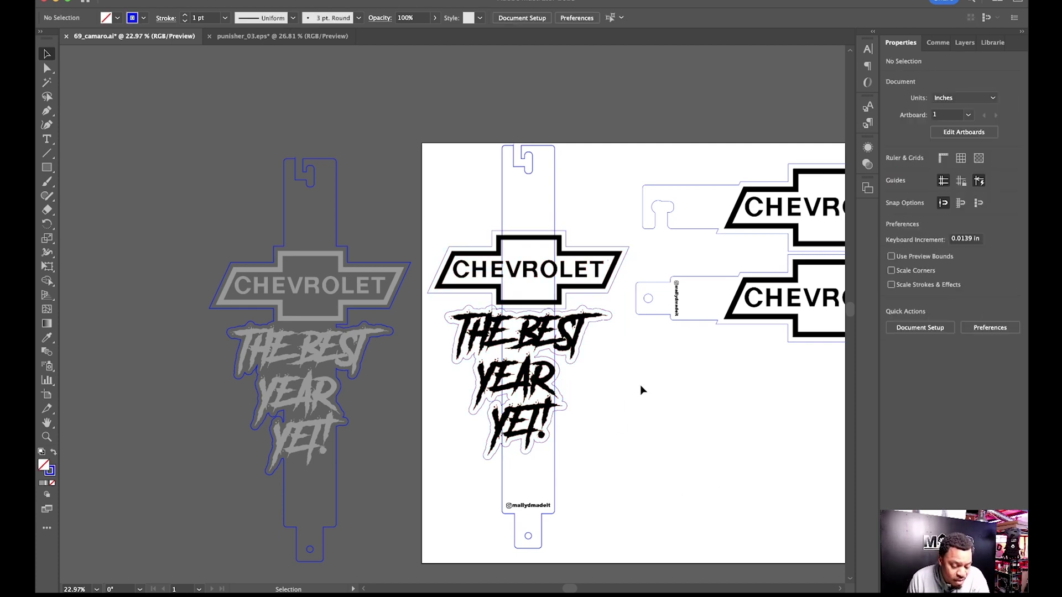
Unite the vertical blank with the logo outline and the lettering outline into one cut shape and inspect the merged contour.
{"action": "left_click", "coordinate": [553, 210]}
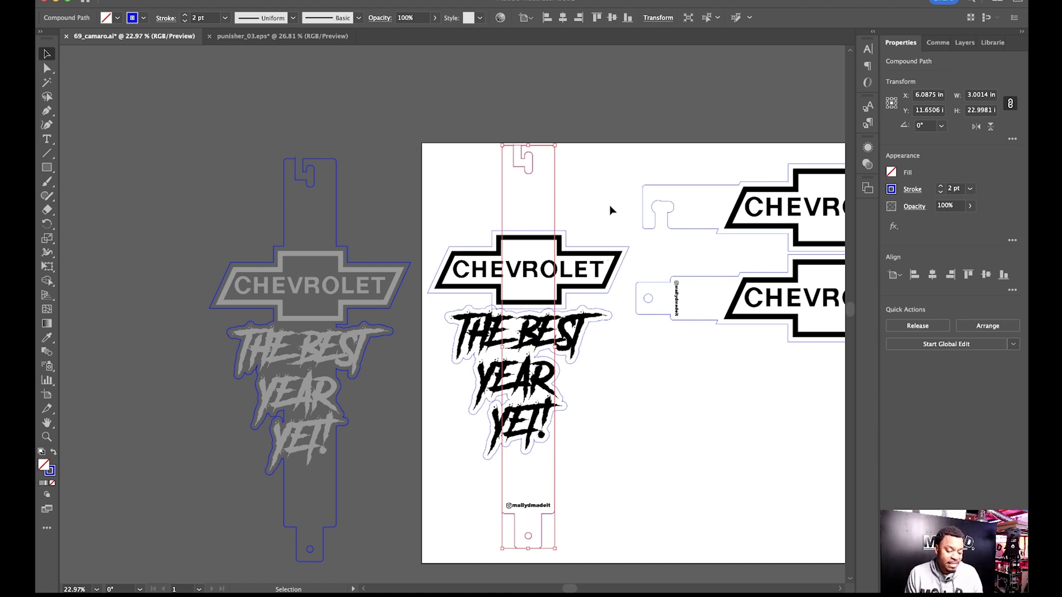
{"action": "left_click", "coordinate": [589, 249], "text": "shift"}
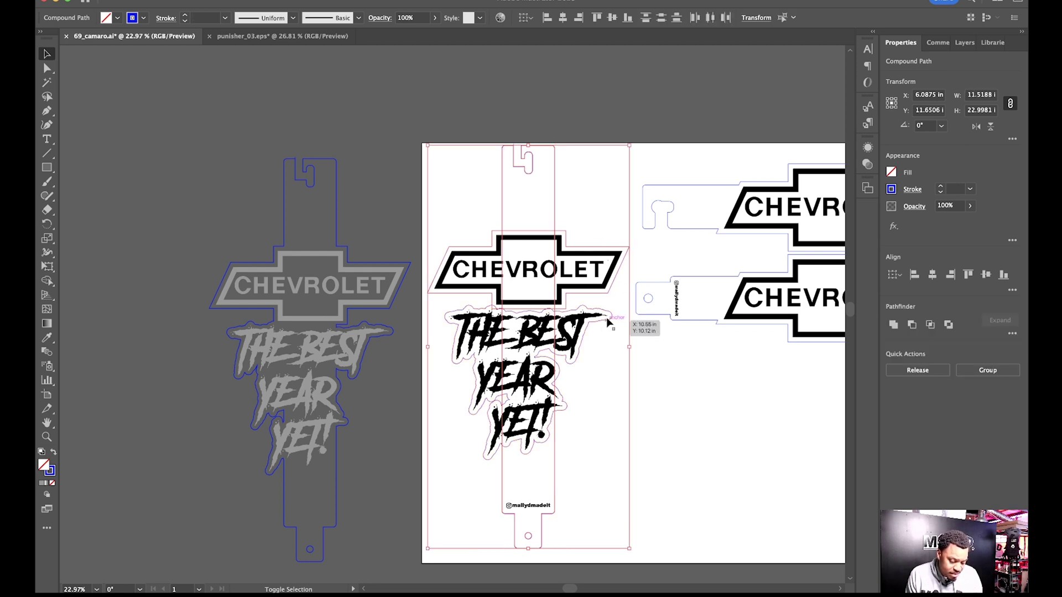
{"action": "left_click", "coordinate": [894, 325]}
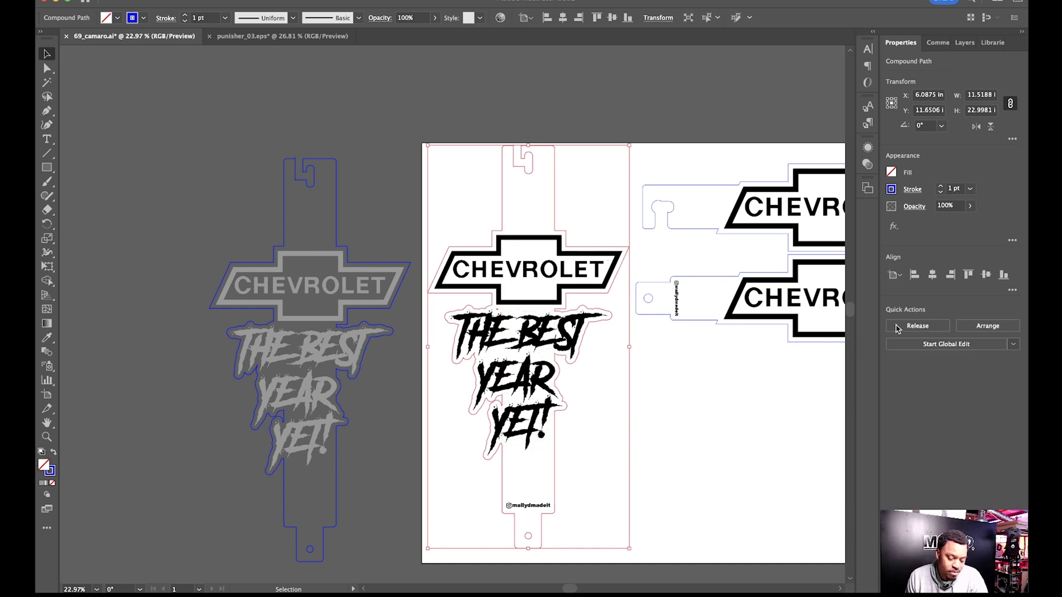
{"action": "scroll", "coordinate": [562, 416], "scroll_direction": "up", "scroll_amount": 5}
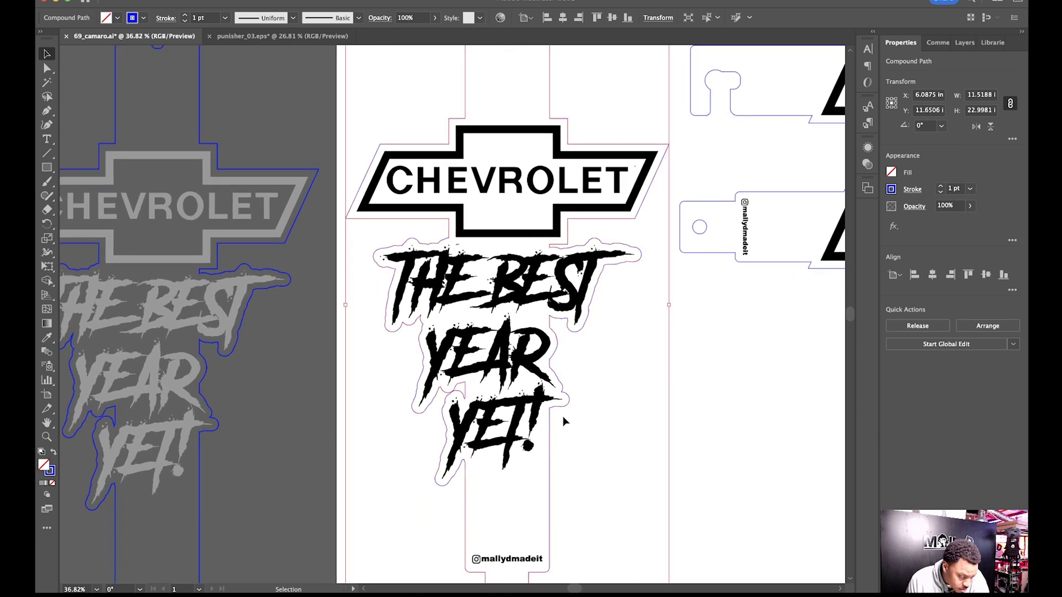
{"action": "scroll", "coordinate": [461, 400], "scroll_direction": "up", "scroll_amount": 15}
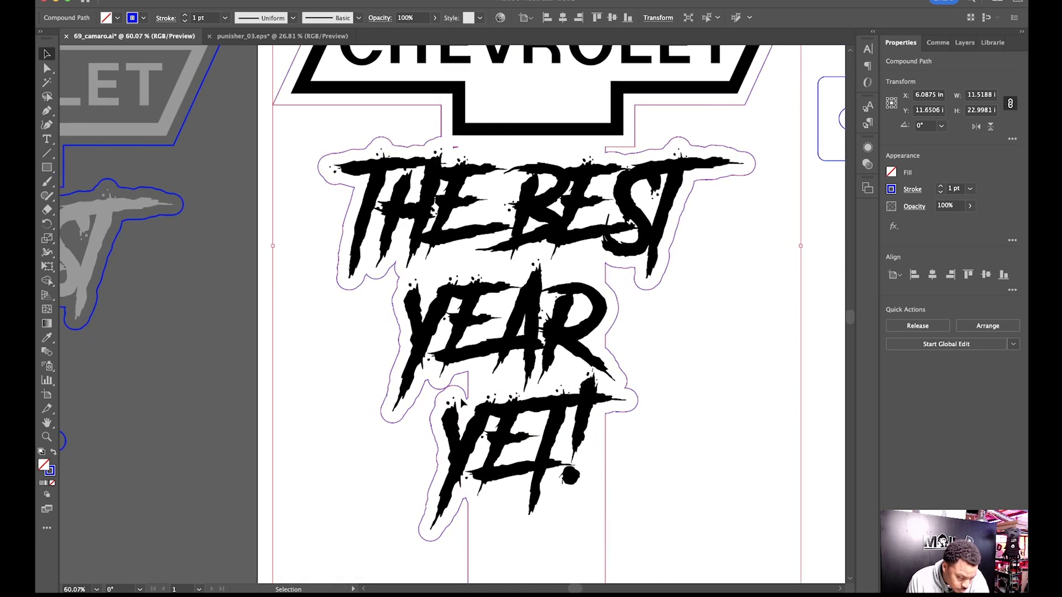
{"action": "scroll", "coordinate": [460, 397], "scroll_direction": "down", "scroll_amount": 10}
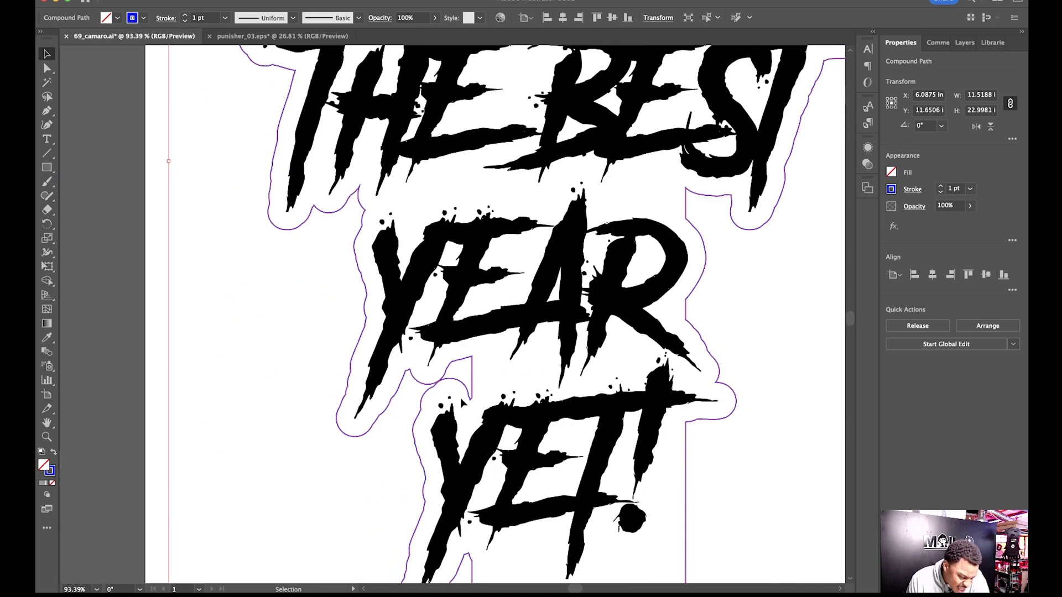
{"action": "left_click", "coordinate": [655, 403]}
Group all parts of the vertical prop, including its united outline, logo, lettering and handle text.
{"action": "scroll", "coordinate": [655, 406], "scroll_direction": "down", "scroll_amount": 3}
{"action": "scroll", "coordinate": [656, 406], "scroll_direction": "down", "scroll_amount": 3}
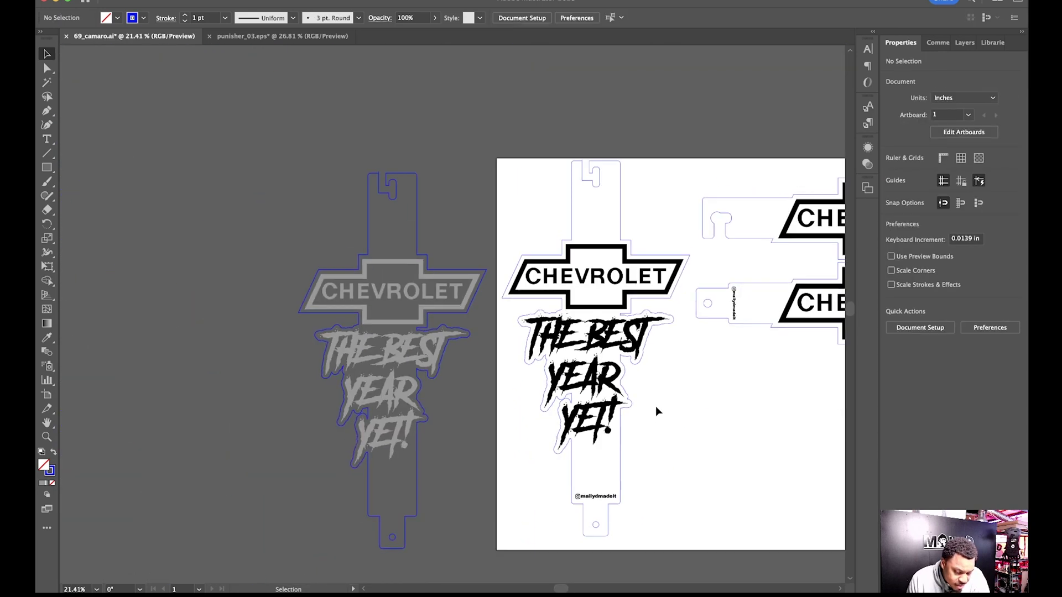
{"action": "left_click", "coordinate": [620, 364]}
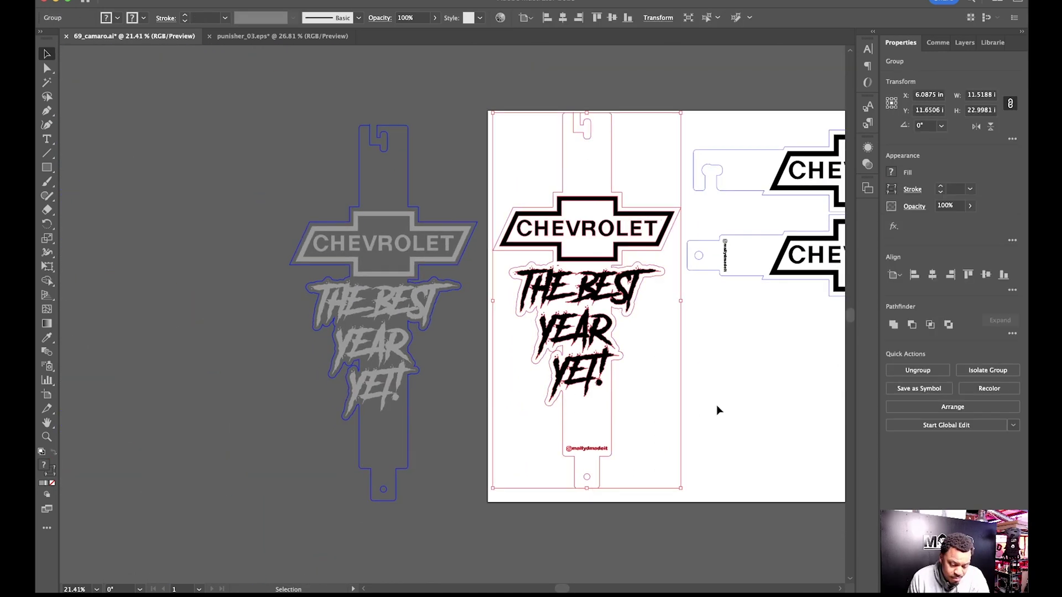
{"action": "left_click", "coordinate": [716, 405]}
{"action": "scroll", "coordinate": [652, 441], "scroll_direction": "down", "scroll_amount": 2}
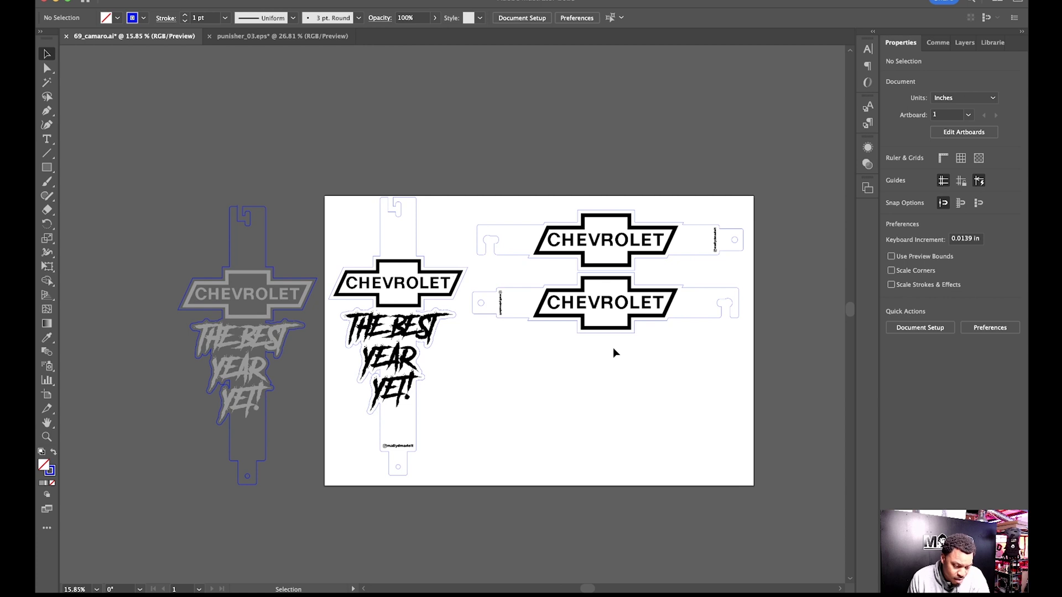
Copy the three finished props on the artboard and undo their removal so the originals stay on the Design layer.
{"action": "left_click_drag", "start_coordinate": [747, 489], "coordinate": [354, 186]}
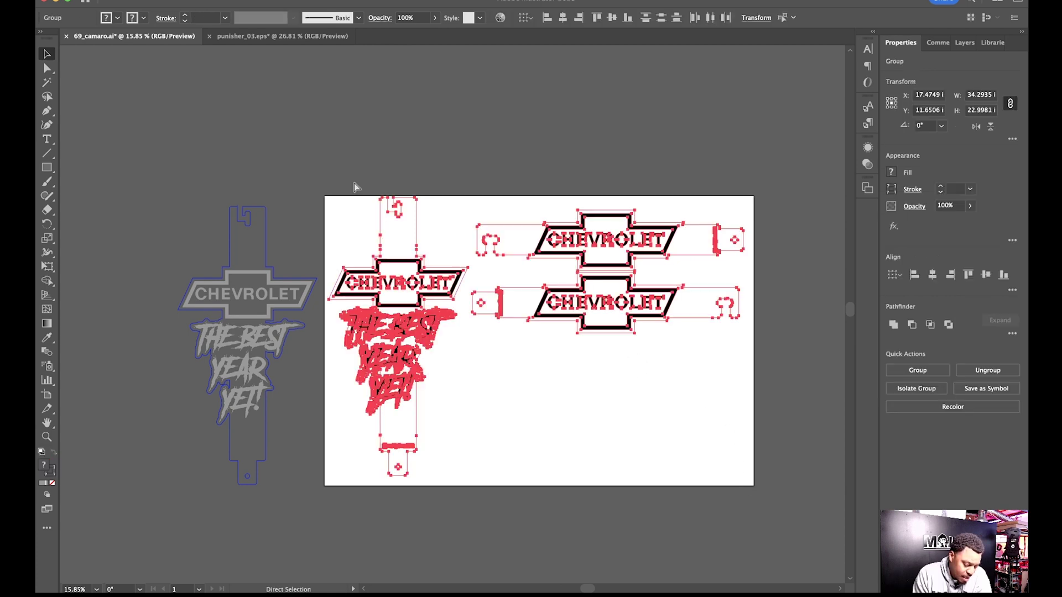
{"action": "key", "text": "Delete"}
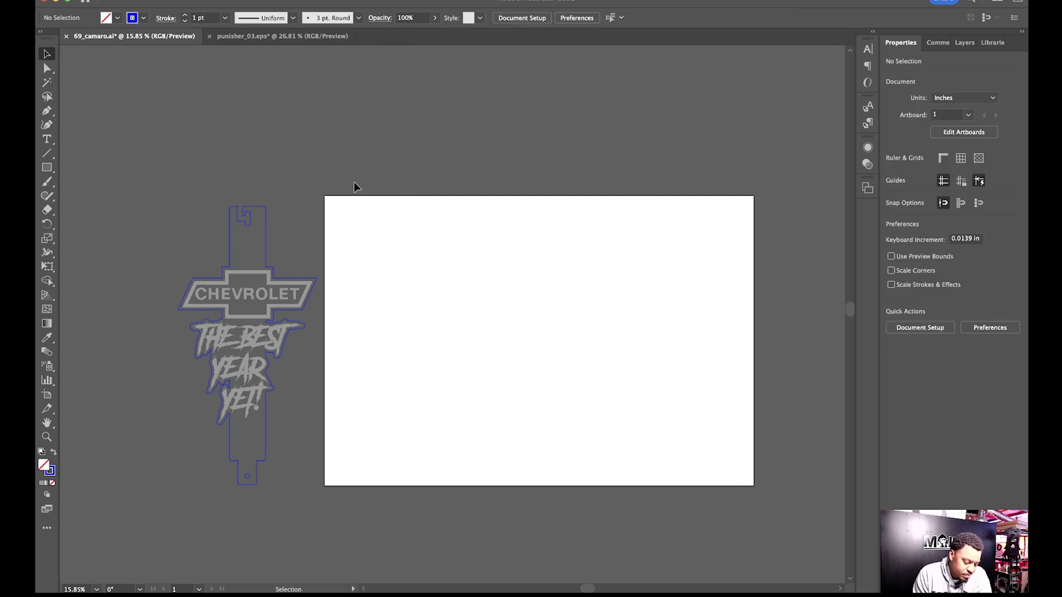
{"action": "key", "text": "super+z"}
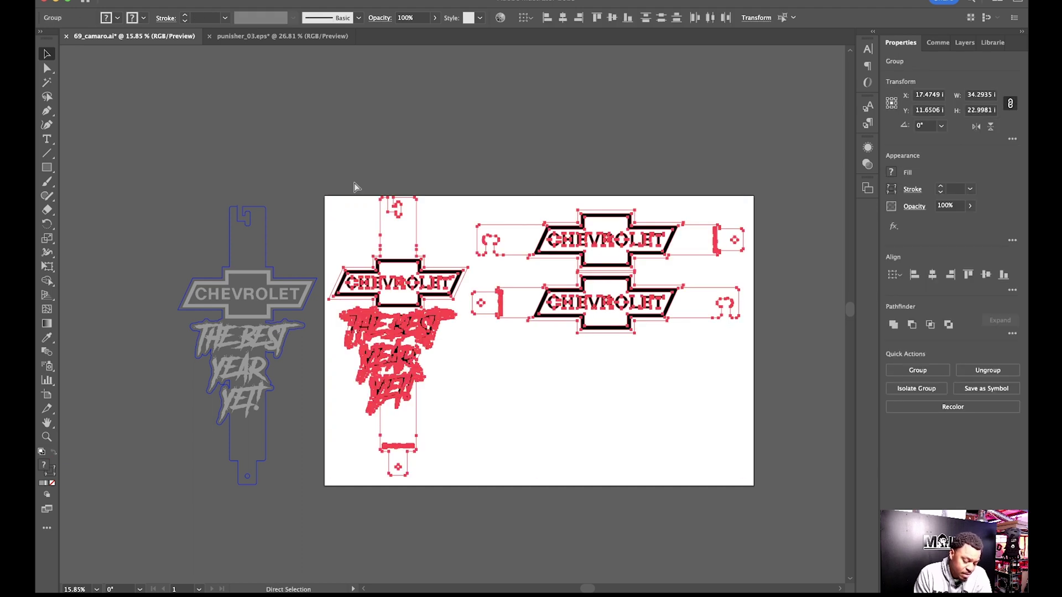
{"action": "key", "text": "v"}
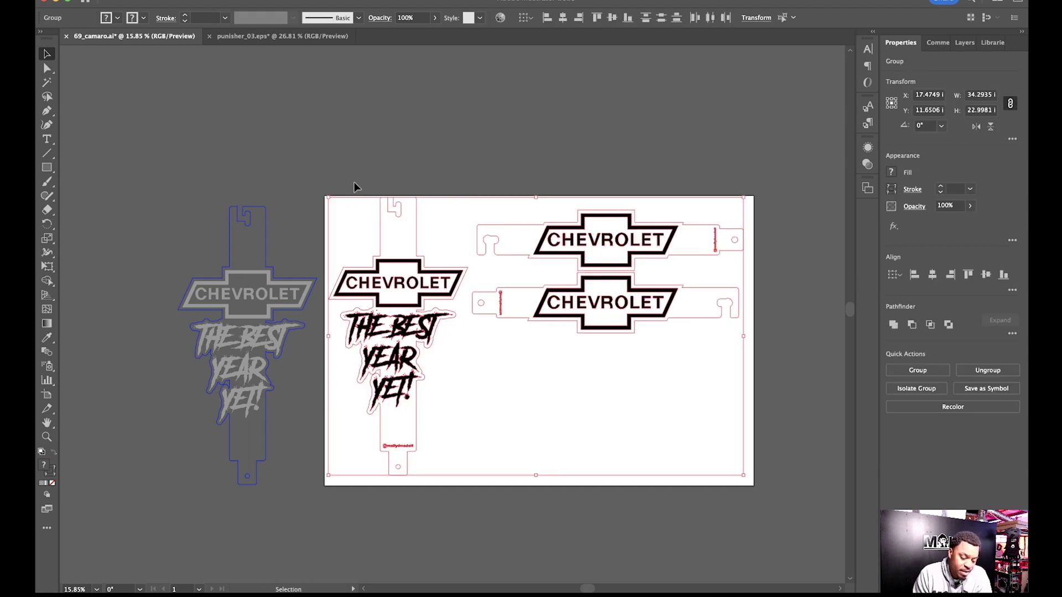
Make the CUT layer active and visible, and hide and lock the Design layer.
{"action": "left_click", "coordinate": [971, 48]}
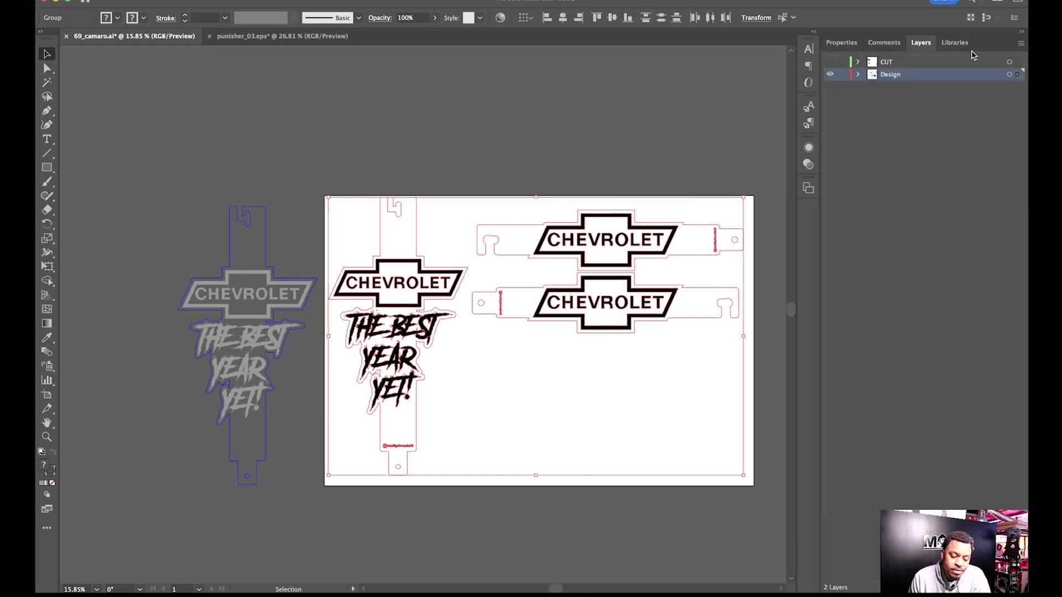
{"action": "left_click", "coordinate": [902, 65]}
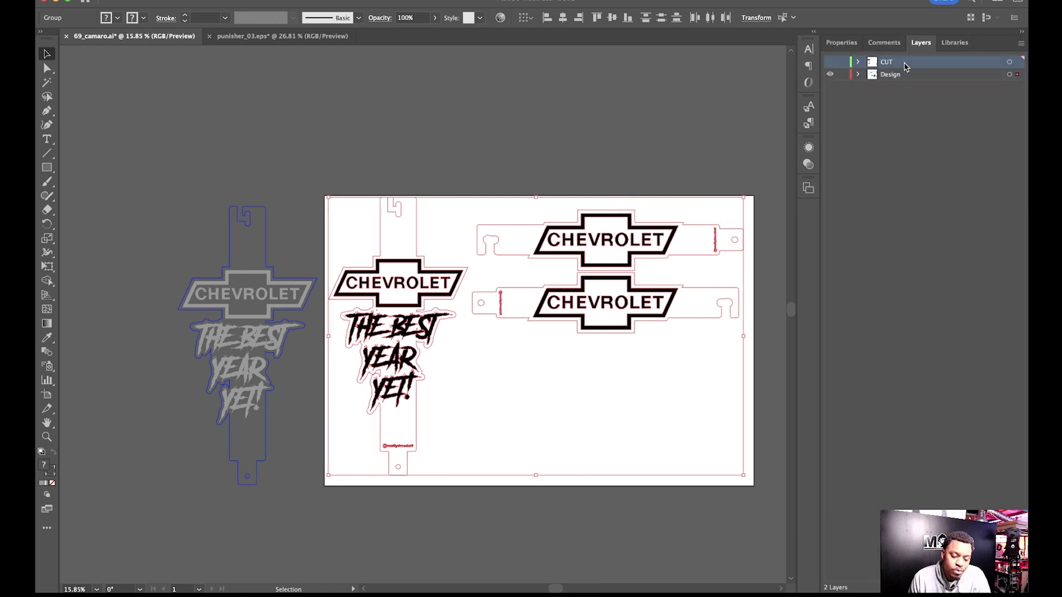
{"action": "left_click", "coordinate": [830, 63]}
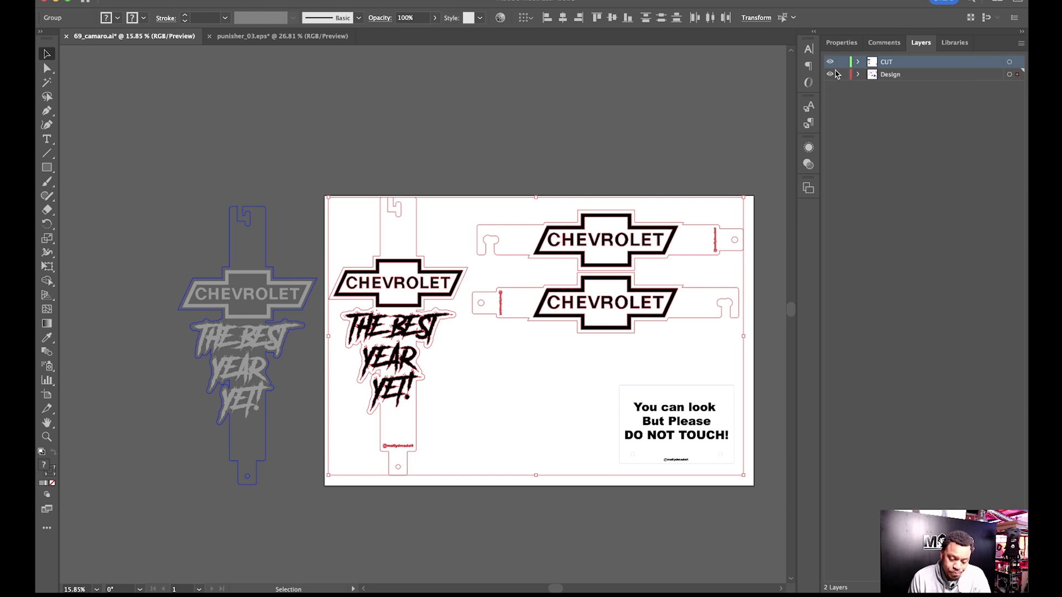
{"action": "left_click", "coordinate": [830, 74]}
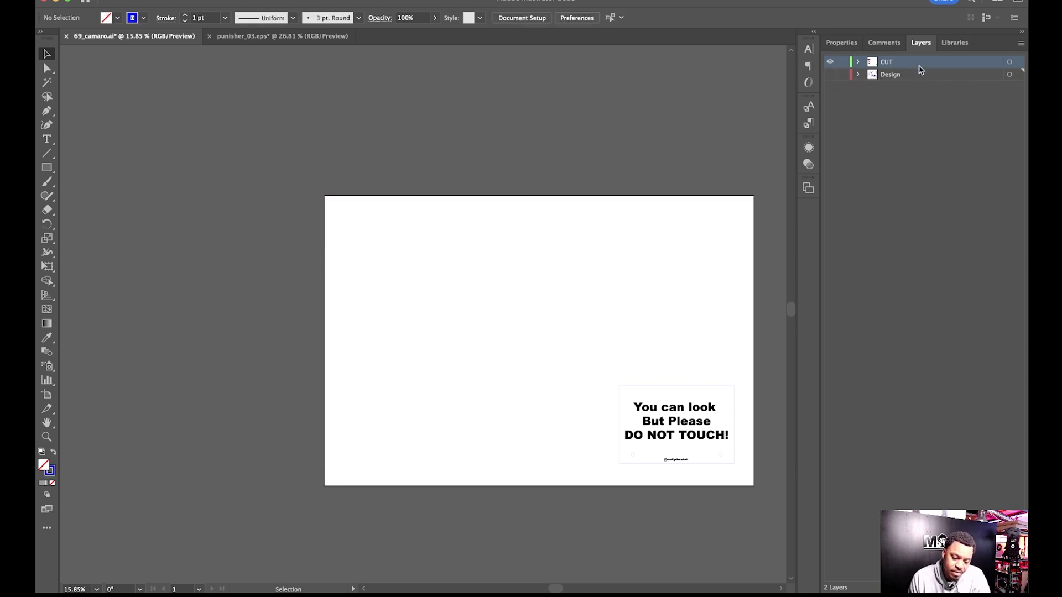
{"action": "left_click", "coordinate": [842, 74]}
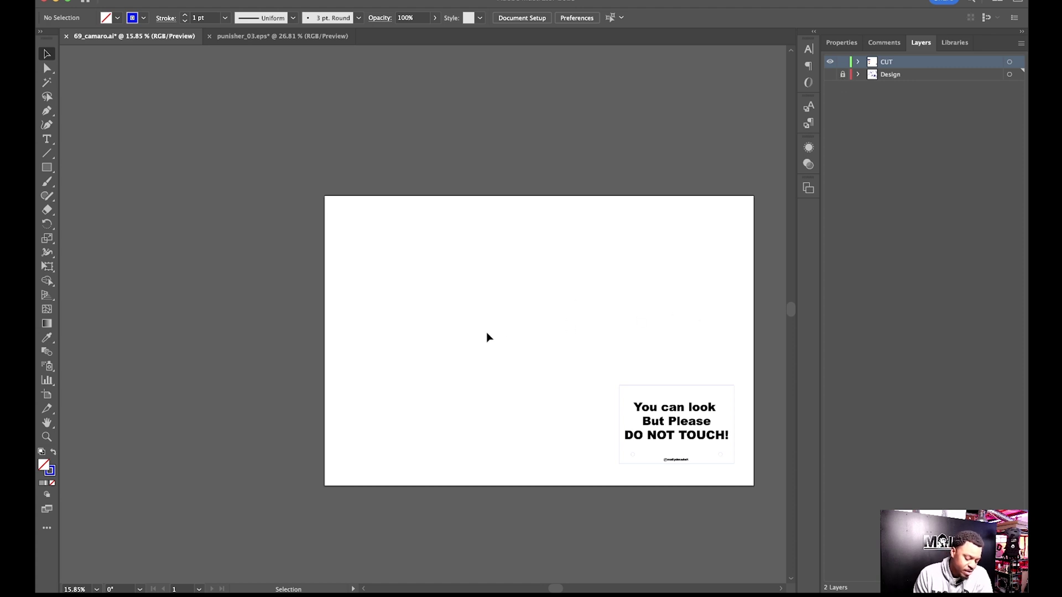
Paste the copied props onto the CUT layer and arrange them on the artboard with the sign beneath the horizontal pair.
{"action": "key", "text": "cmd+v"}
{"action": "left_click_drag", "start_coordinate": [480, 288], "coordinate": [597, 315]}
{"action": "left_click", "coordinate": [602, 141]}
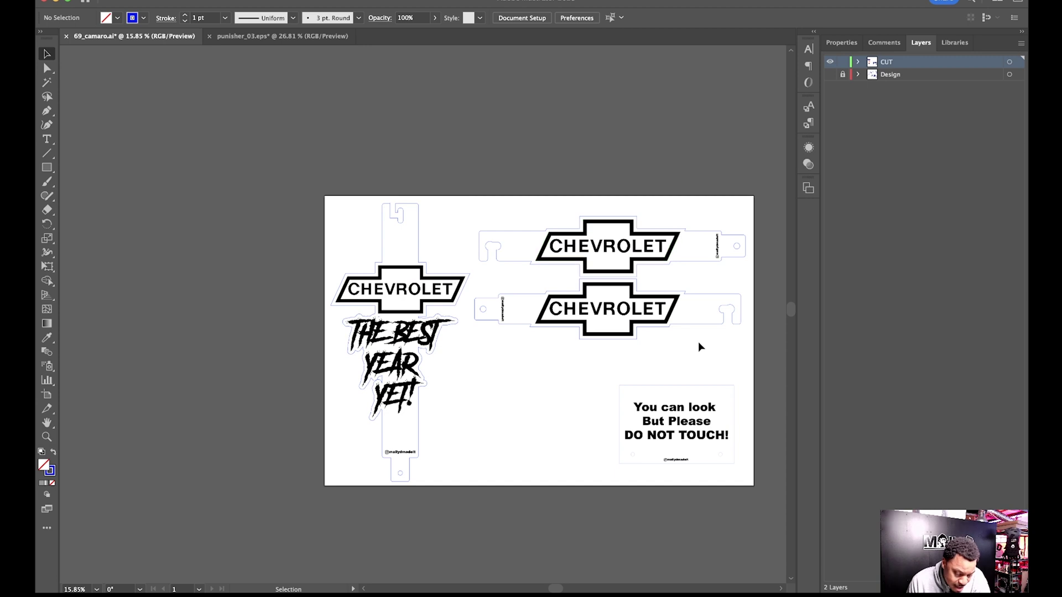
{"action": "left_click_drag", "start_coordinate": [702, 349], "coordinate": [555, 221]}
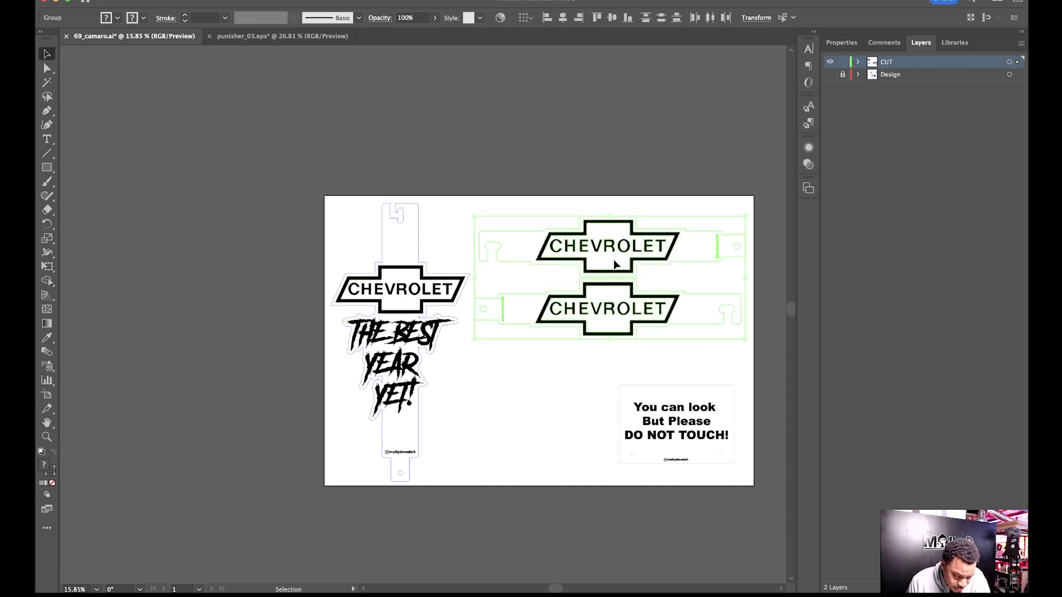
{"action": "left_click_drag", "start_coordinate": [607, 247], "coordinate": [608, 235]}
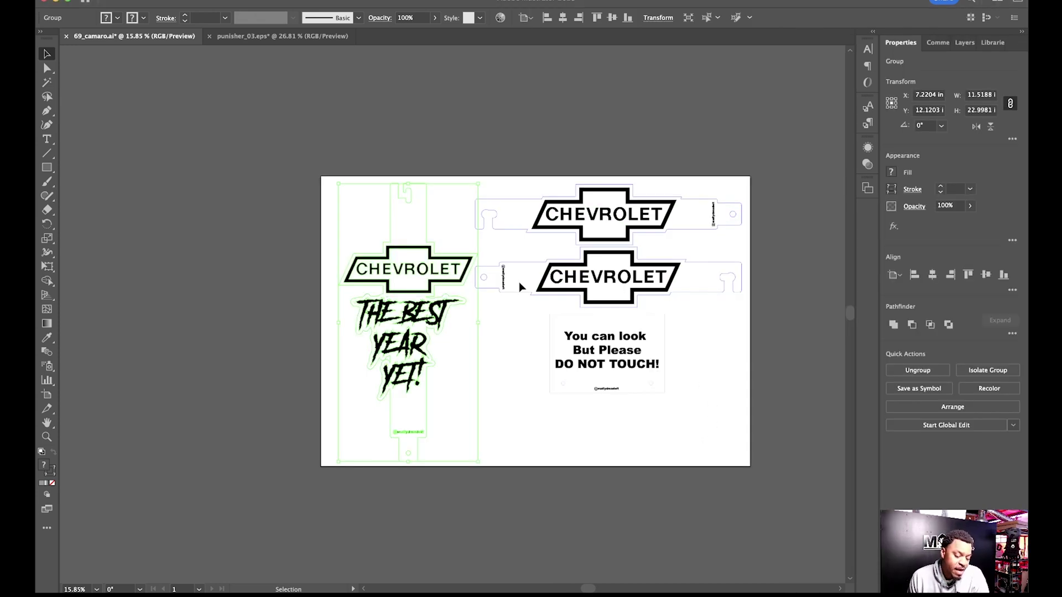
{"action": "left_click", "coordinate": [513, 149]}
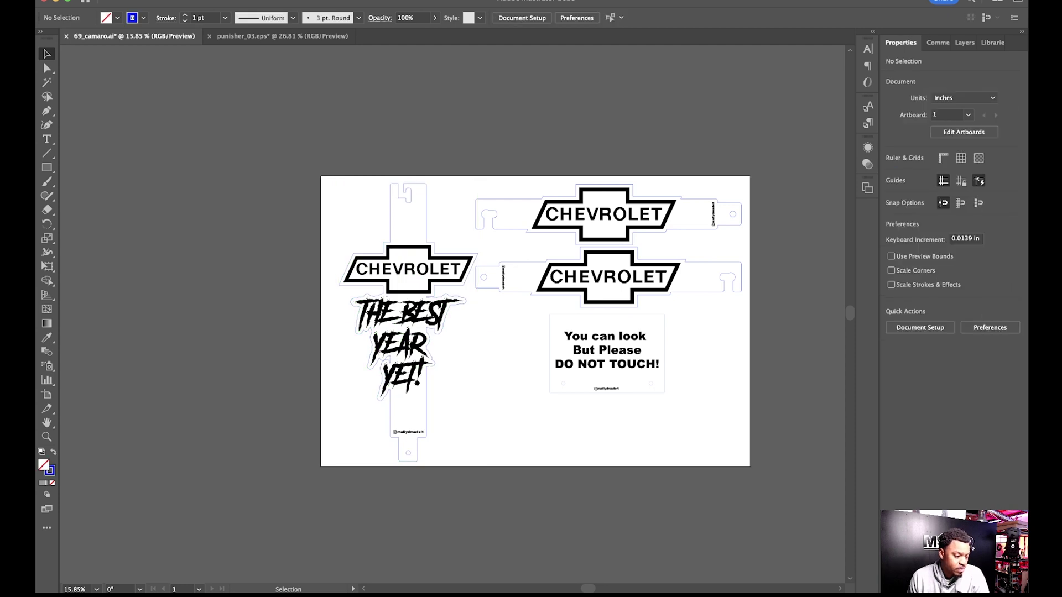
Save the document as 69_camaro_02.ai in the Props folder, in Illustrator 2020 format.
{"action": "left_click", "coordinate": [124, 1]}
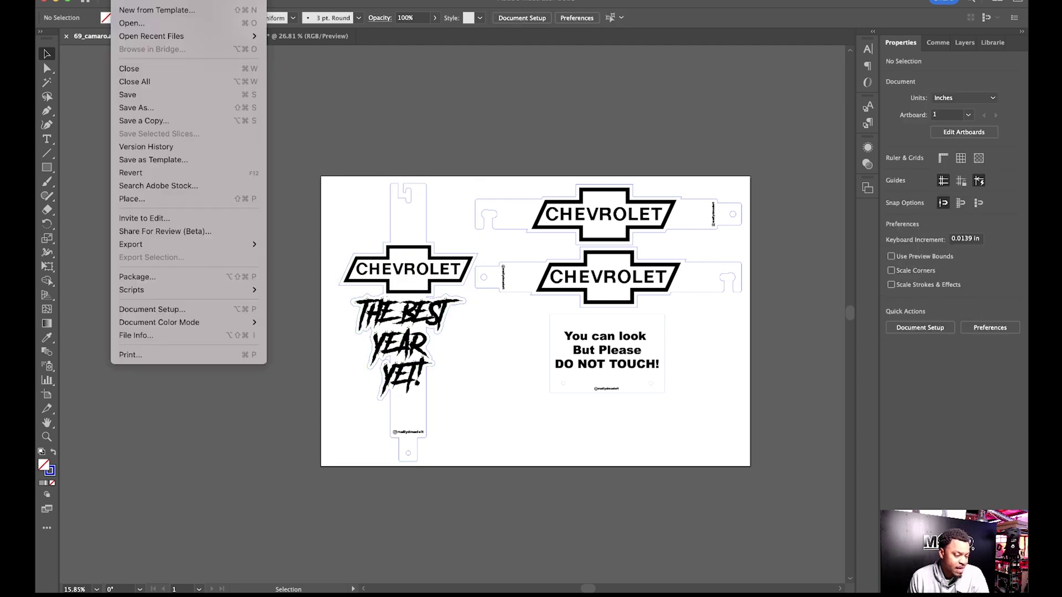
{"action": "left_click", "coordinate": [136, 108]}
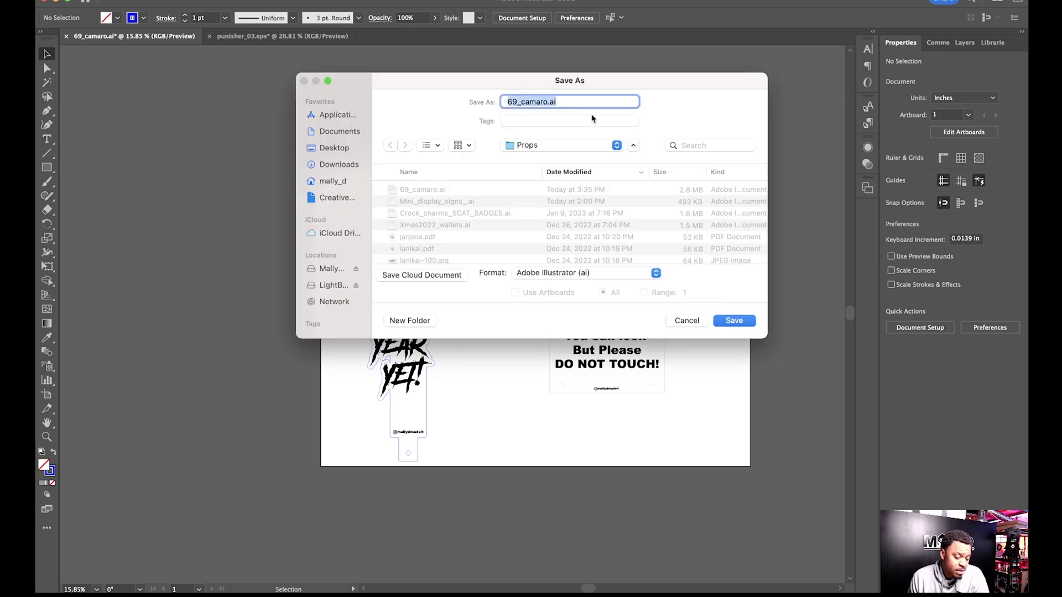
{"action": "left_click", "coordinate": [550, 104]}
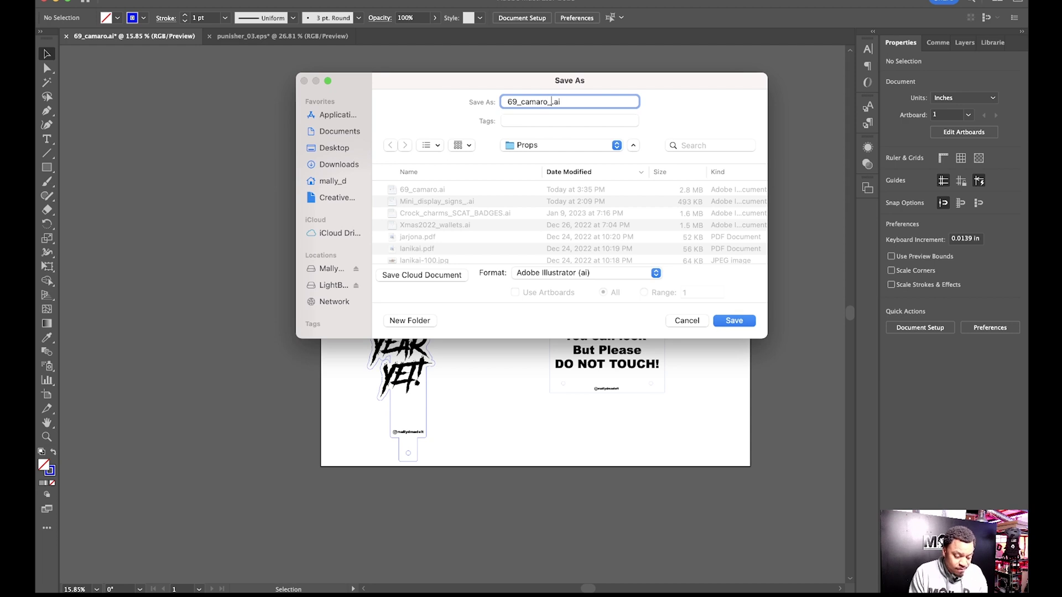
{"action": "type", "text": "_02"}
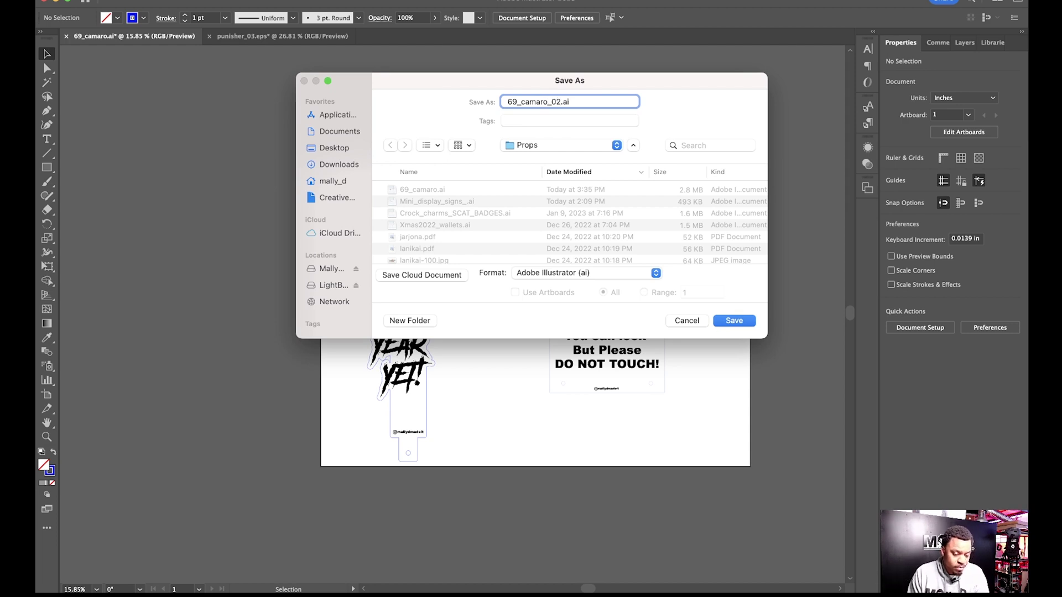
{"action": "left_click", "coordinate": [729, 321]}
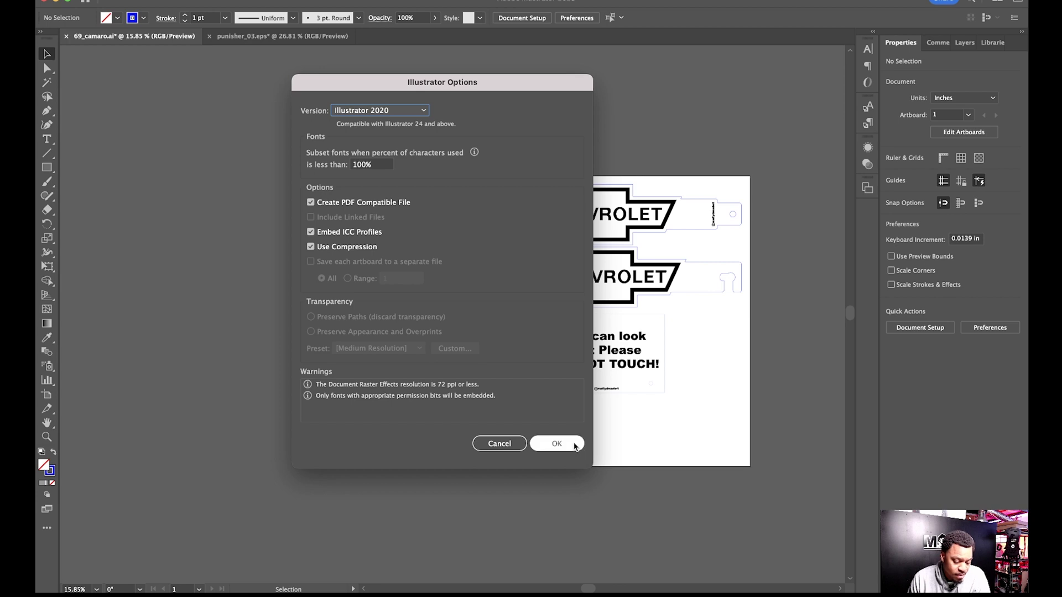
{"action": "left_click", "coordinate": [573, 443]}
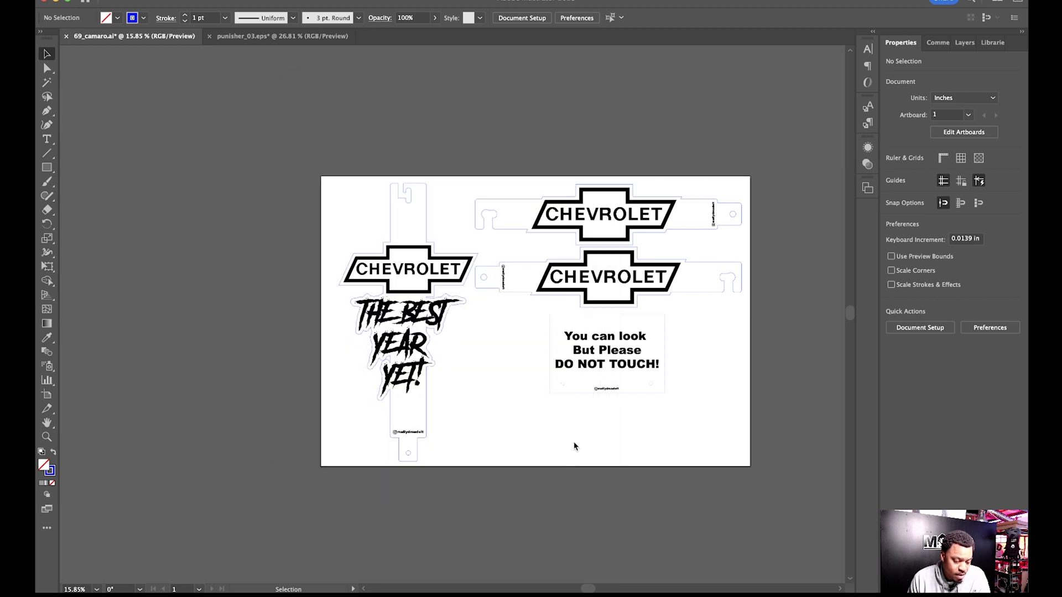
Delete the leftover artwork lying outside the artboard and check the rest of the canvas for stray objects.
{"action": "scroll", "coordinate": [591, 370], "scroll_direction": "down", "scroll_amount": 5}
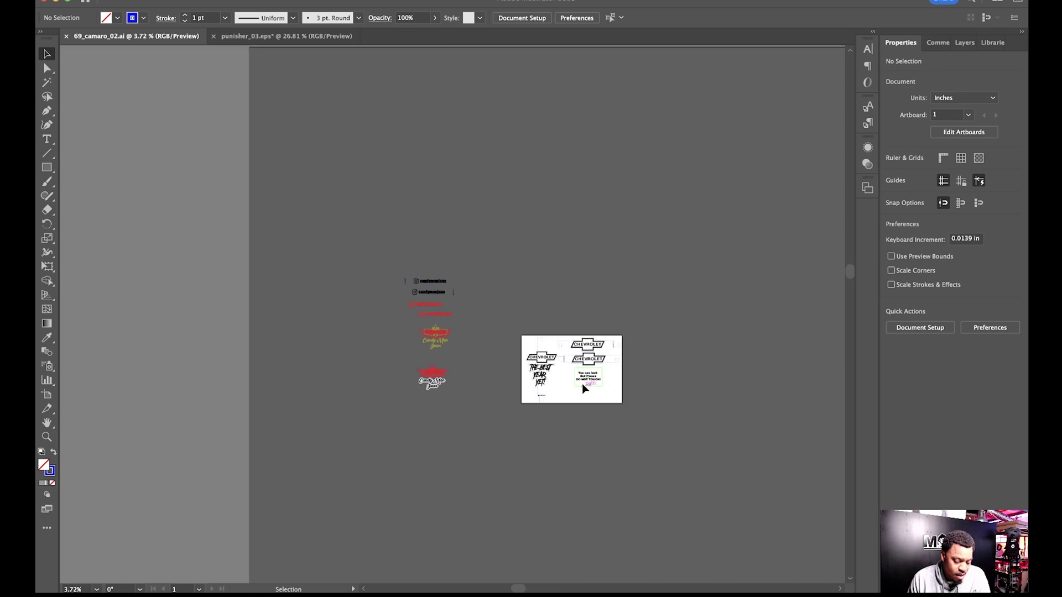
{"action": "left_click_drag", "start_coordinate": [374, 268], "coordinate": [470, 403]}
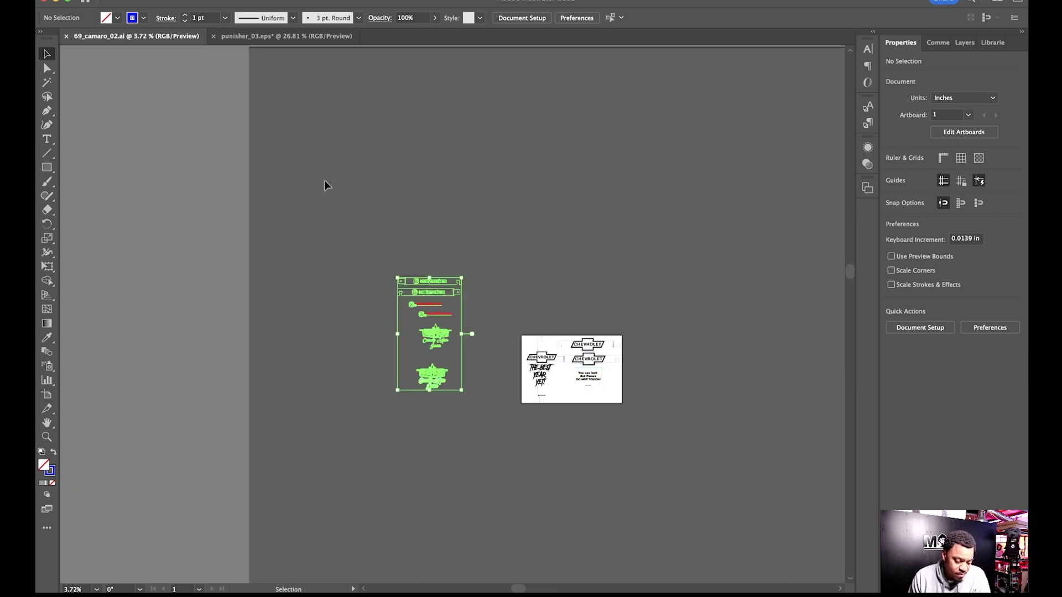
{"action": "key", "text": "Delete"}
{"action": "scroll", "coordinate": [679, 370], "scroll_direction": "right", "scroll_amount": 5}
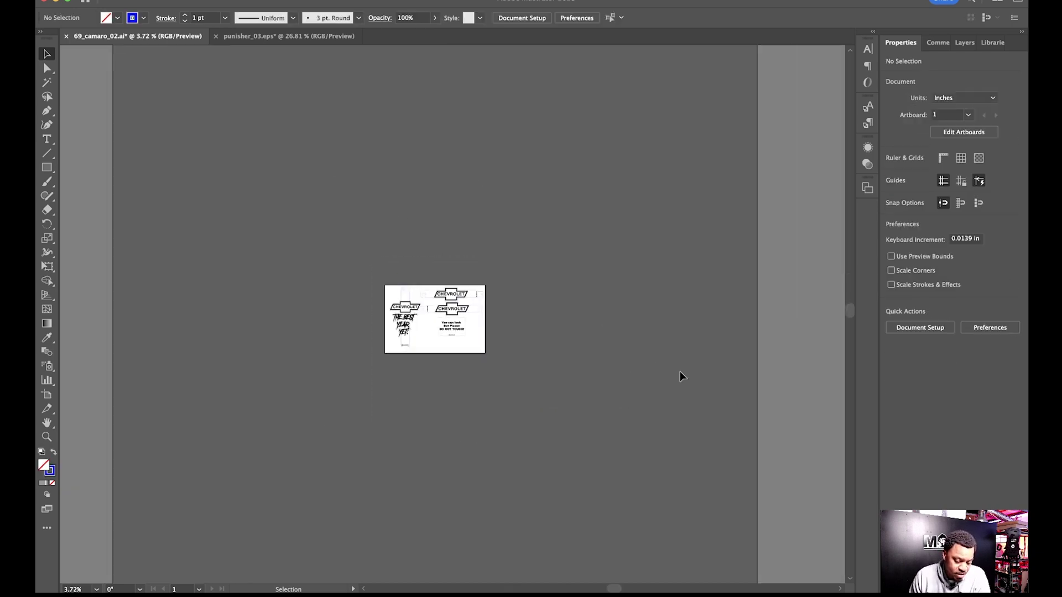
{"action": "scroll", "coordinate": [679, 371], "scroll_direction": "down", "scroll_amount": 1}
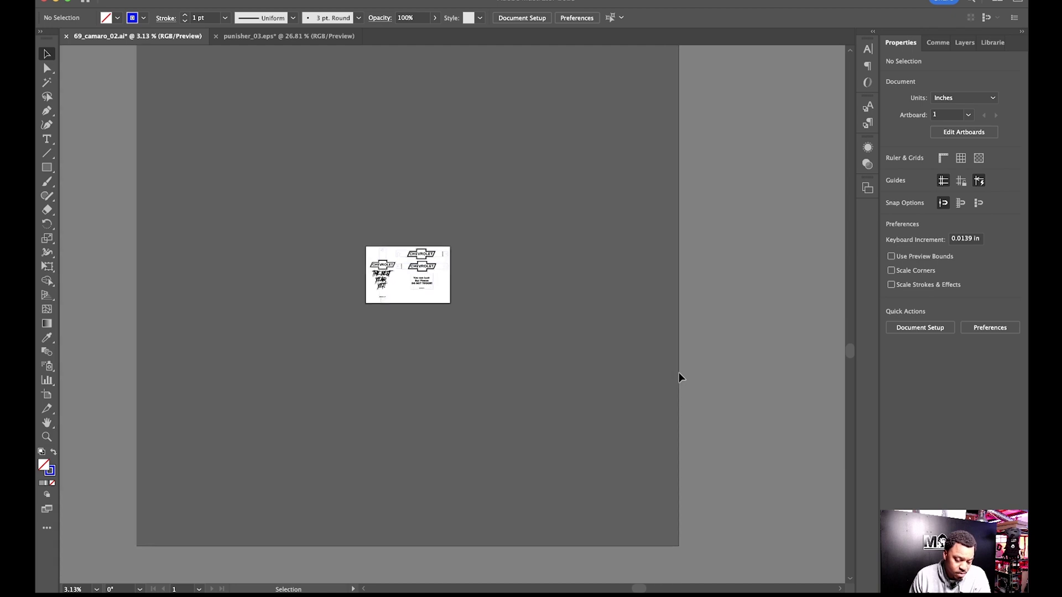
{"action": "scroll", "coordinate": [679, 373], "scroll_direction": "up", "scroll_amount": 2}
{"action": "scroll", "coordinate": [485, 327], "scroll_direction": "up", "scroll_amount": 5}
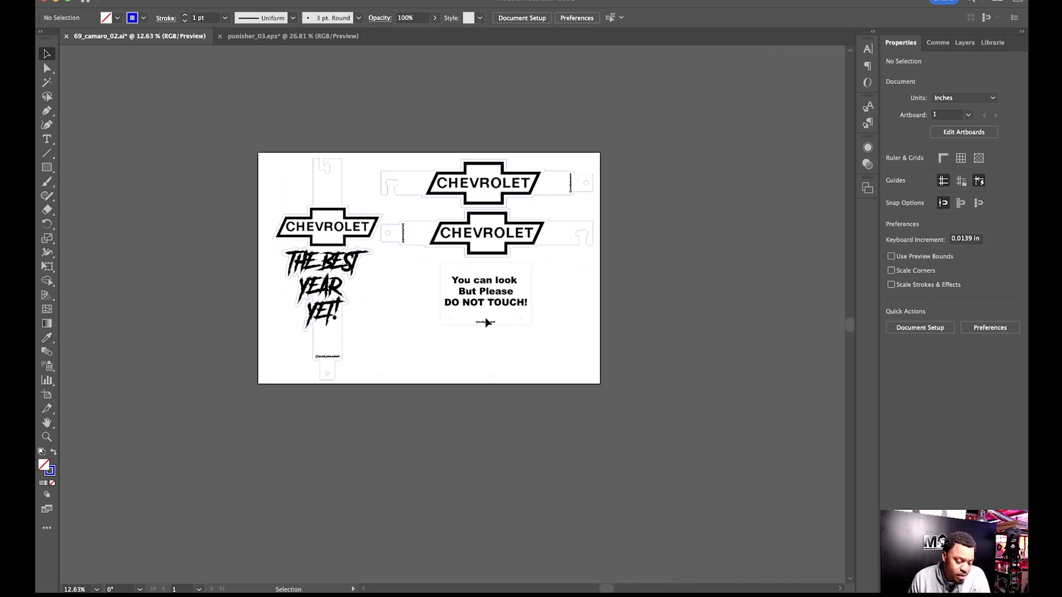
{"action": "scroll", "coordinate": [485, 326], "scroll_direction": "up", "scroll_amount": 2}
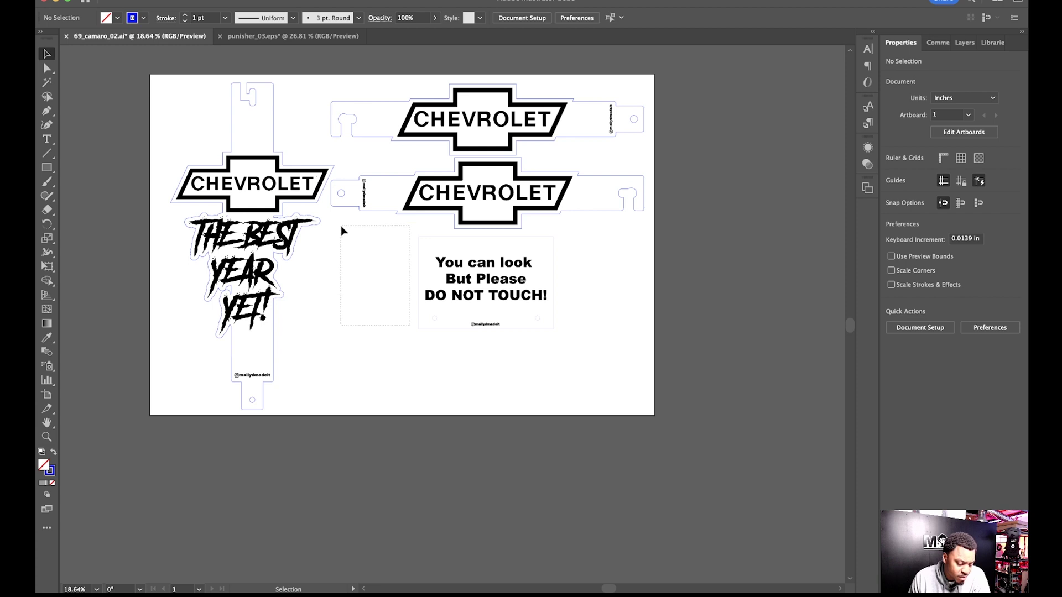
Run the path Clean Up command on the document.
{"action": "left_click", "coordinate": [180, 1]}
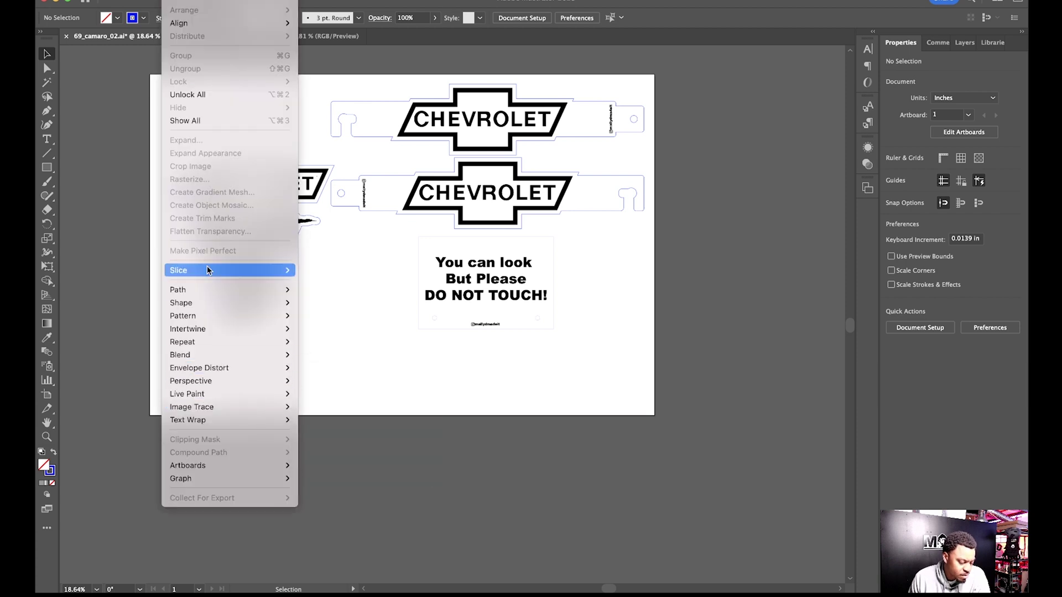
{"action": "mouse_move", "coordinate": [202, 289]}
{"action": "left_click", "coordinate": [351, 446]}
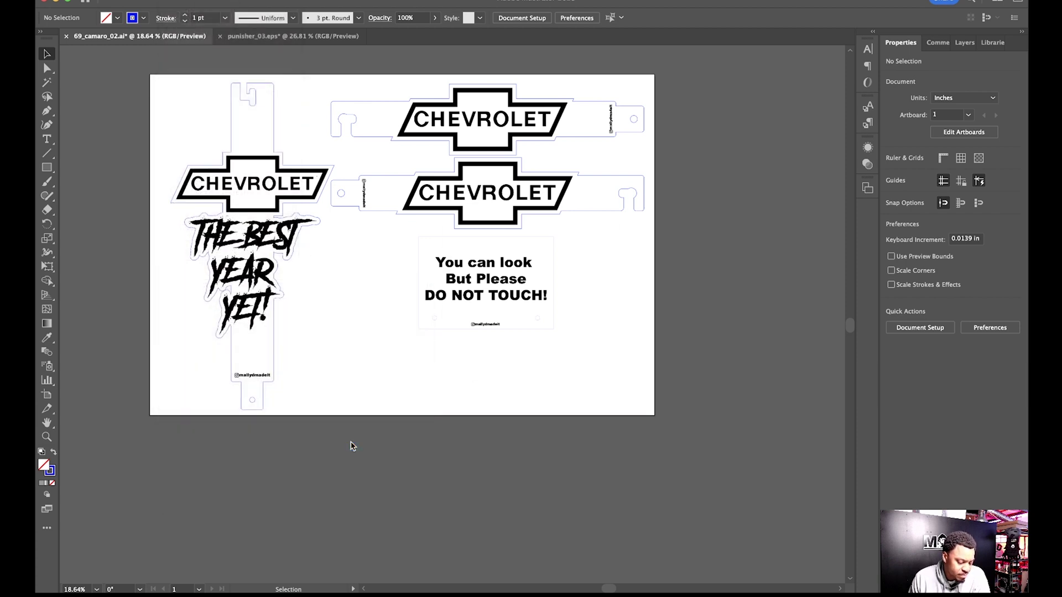
{"action": "left_click", "coordinate": [562, 329]}
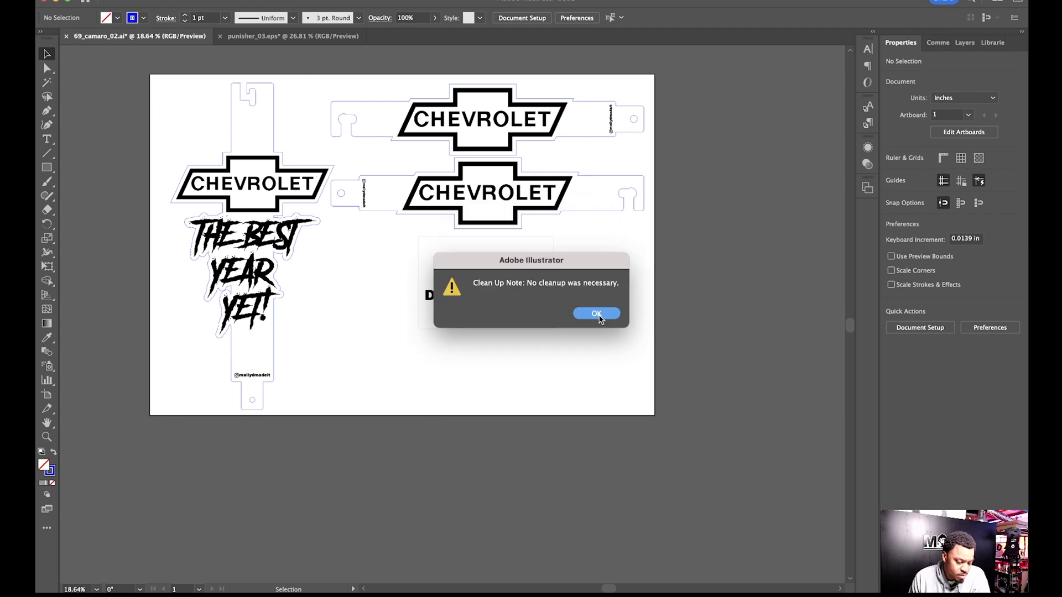
{"action": "left_click", "coordinate": [599, 314]}
Move the DO NOT TOUCH sign lower on the artboard and check that the sign and each prop select as single groups.
{"action": "left_click_drag", "start_coordinate": [466, 283], "coordinate": [465, 332]}
{"action": "left_click_drag", "start_coordinate": [563, 391], "coordinate": [372, 281]}
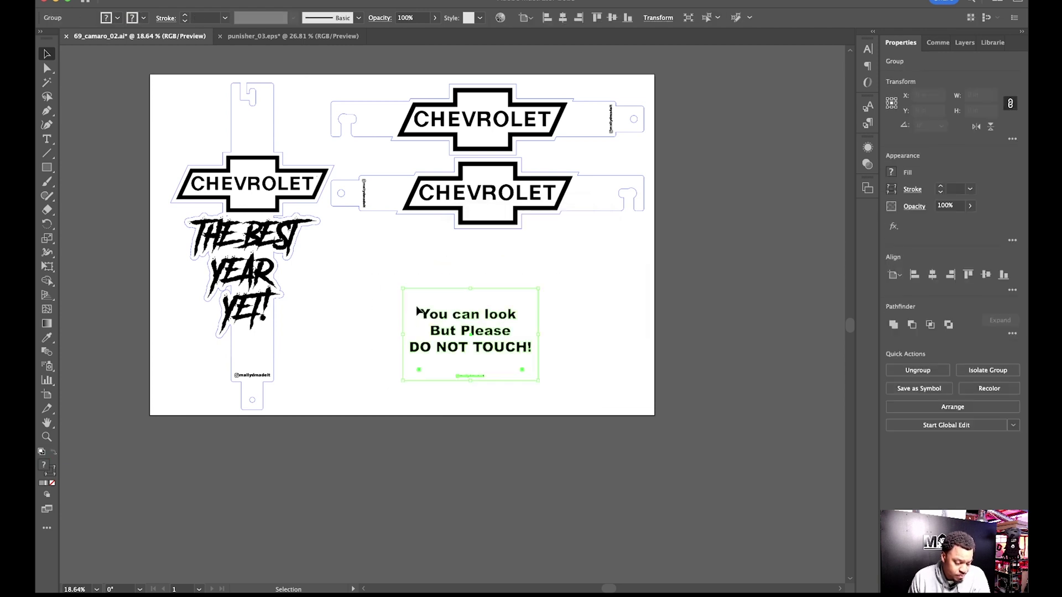
{"action": "left_click", "coordinate": [585, 218]}
{"action": "left_click", "coordinate": [585, 215]}
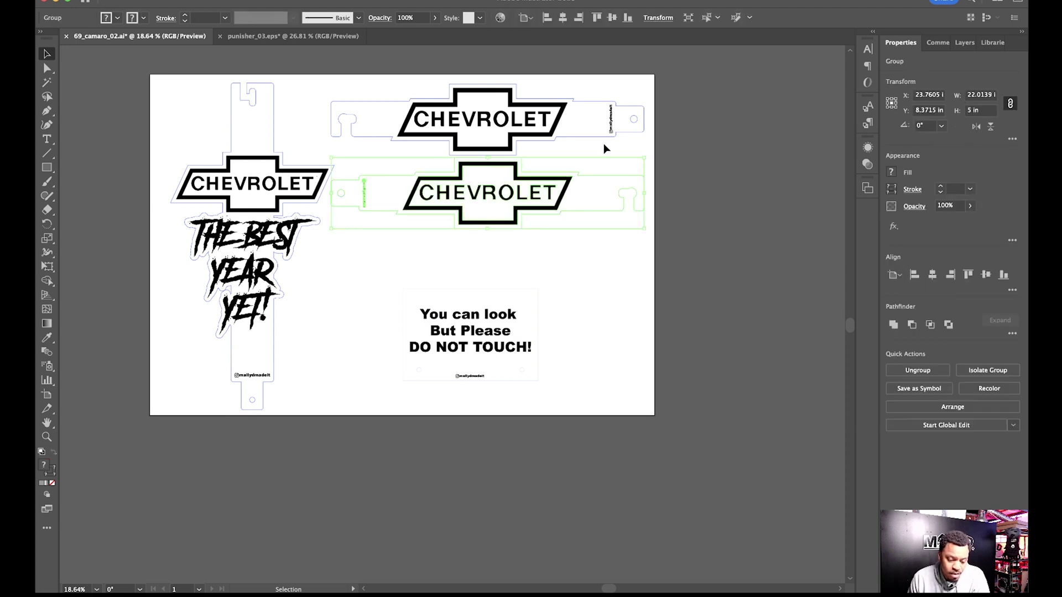
{"action": "left_click", "coordinate": [578, 140]}
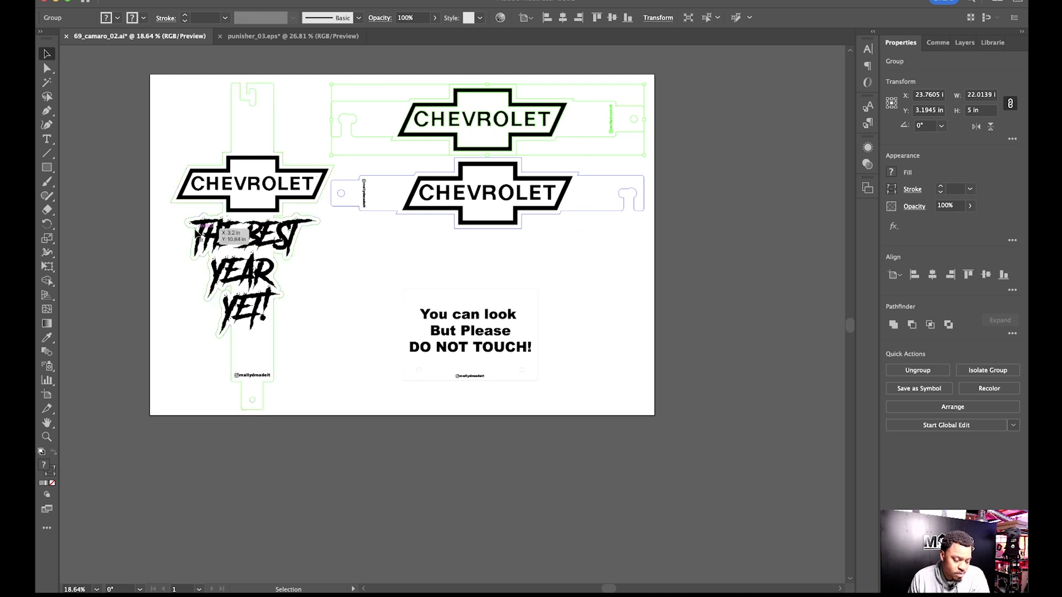
{"action": "left_click", "coordinate": [227, 222]}
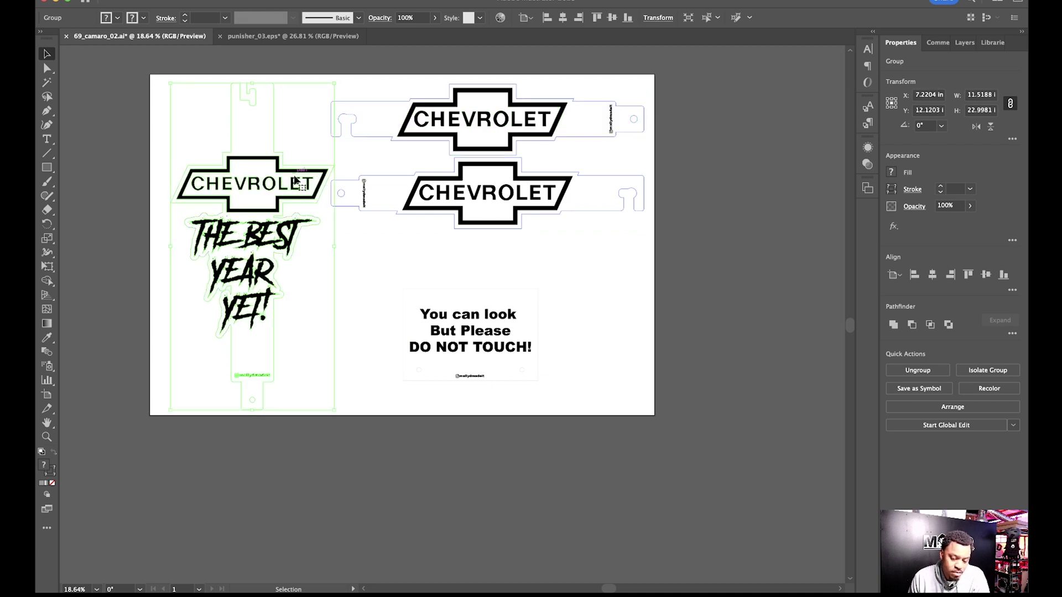
{"action": "left_click", "coordinate": [409, 276]}
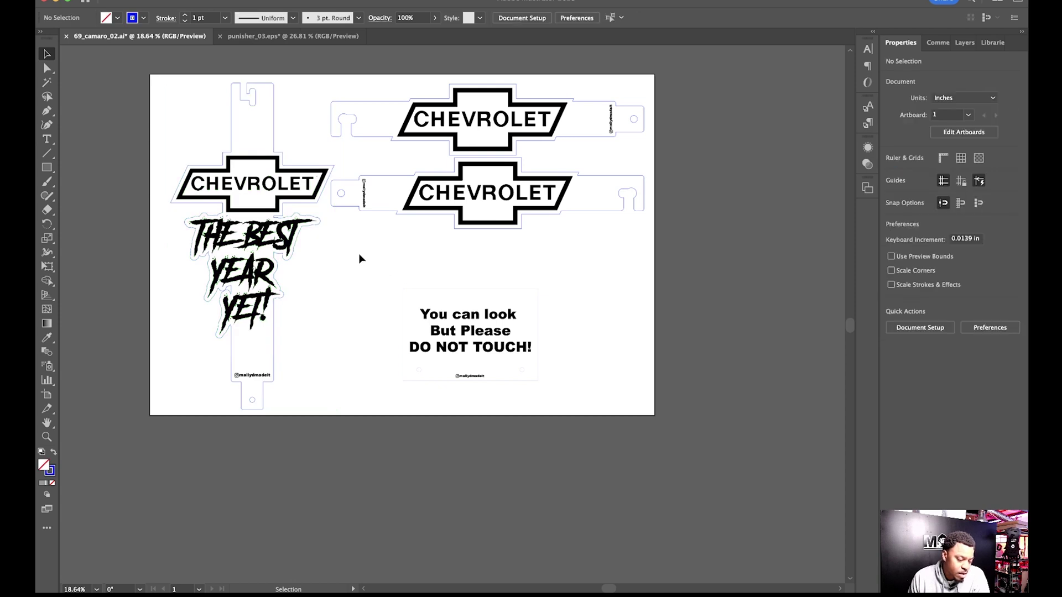
Save the current changes to the 69_camaro_02.ai document.
{"action": "left_click", "coordinate": [122, 0]}
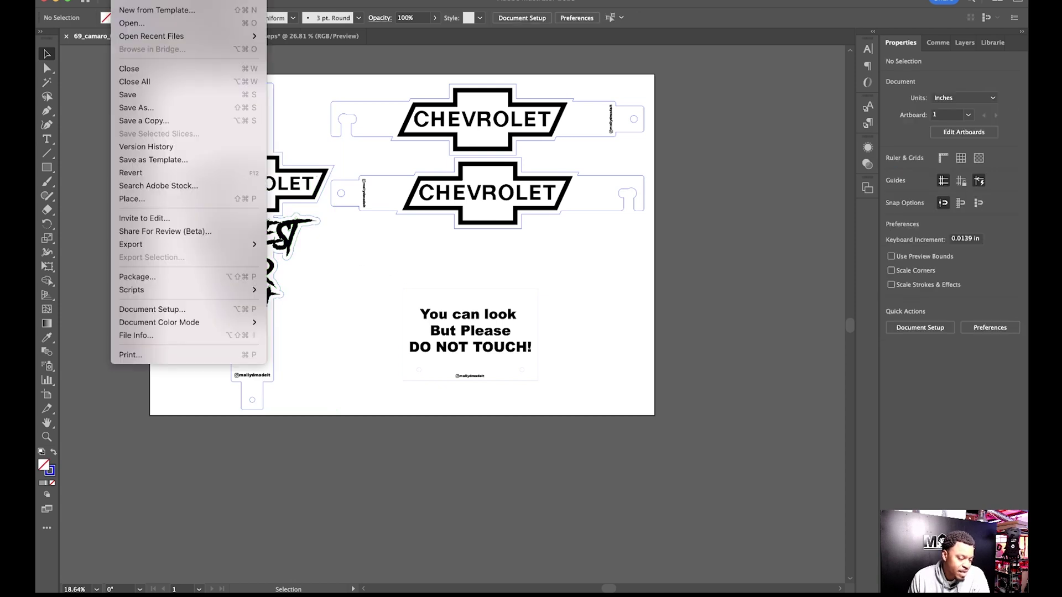
{"action": "left_click", "coordinate": [332, 83]}
{"action": "left_click", "coordinate": [121, 0]}
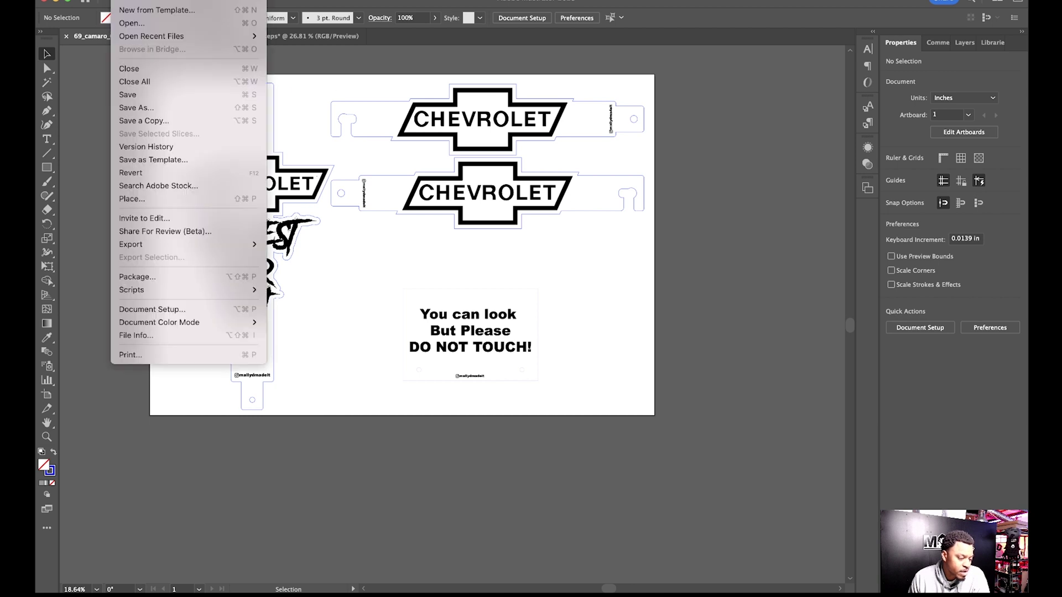
{"action": "left_click", "coordinate": [142, 96]}
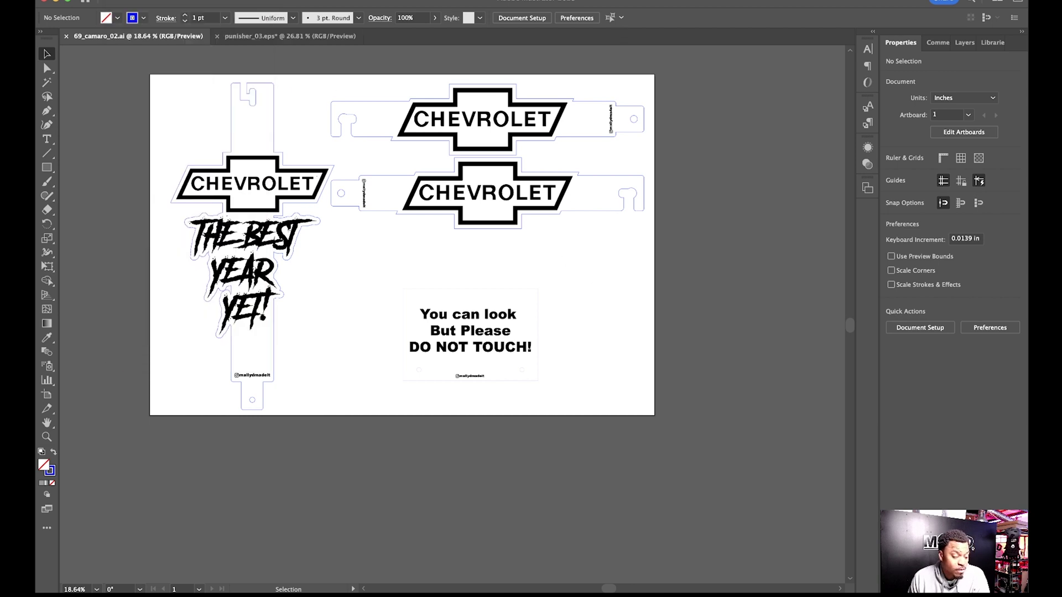
Switch to LightBurn and import 69_camaro_02.ai from the Props folder.
{"action": "mouse_move", "coordinate": [616, 586]}
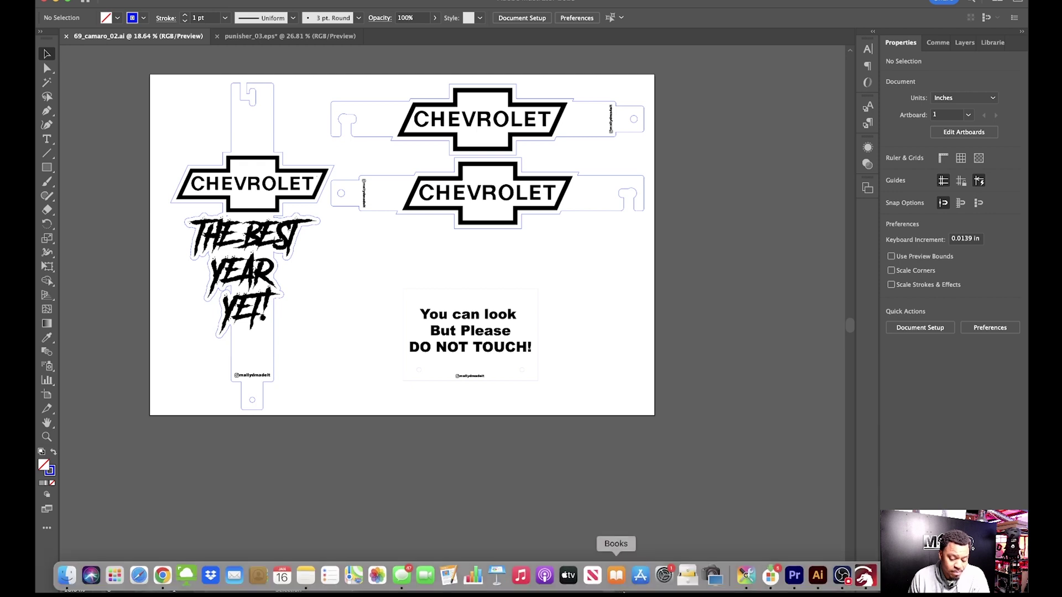
{"action": "left_click", "coordinate": [869, 581]}
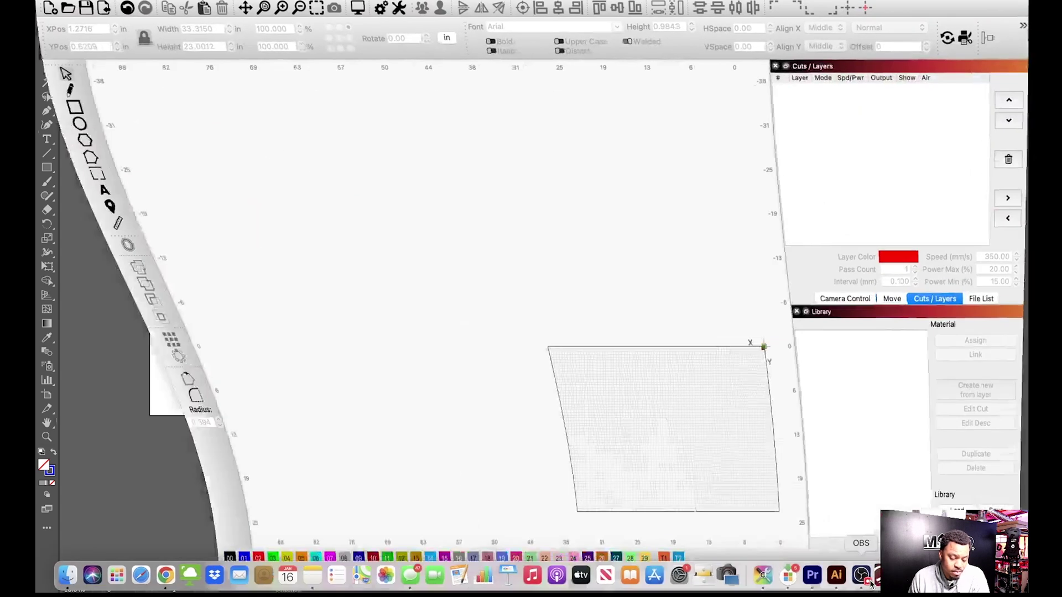
{"action": "left_click", "coordinate": [123, 2]}
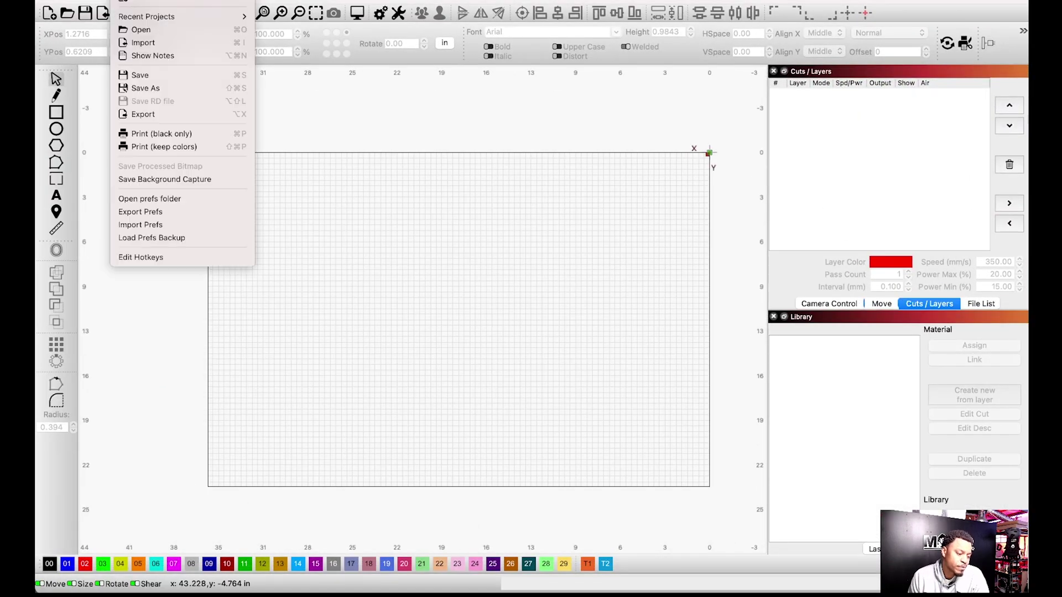
{"action": "left_click", "coordinate": [155, 49]}
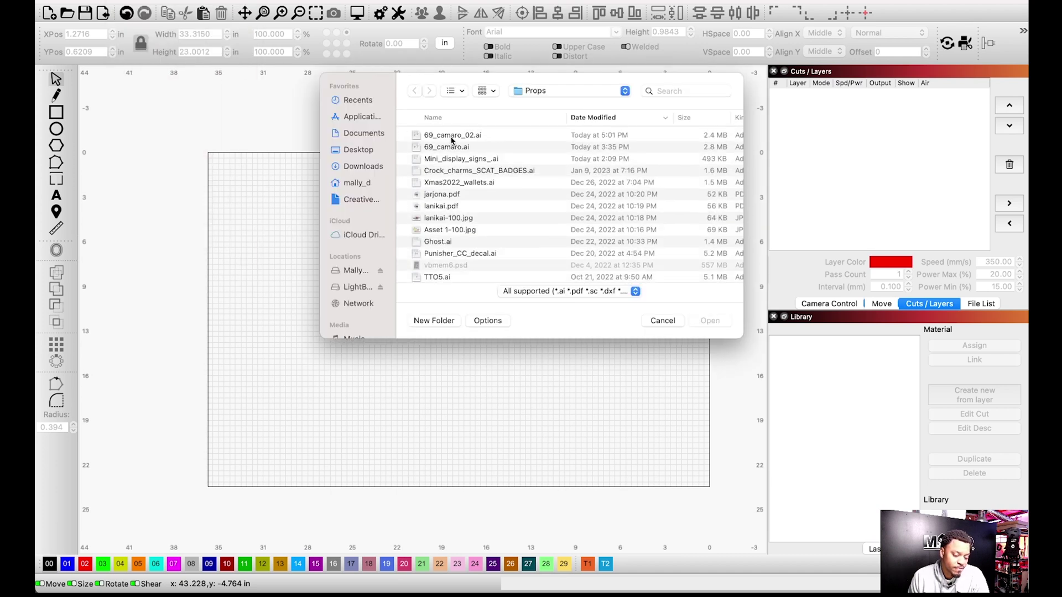
{"action": "left_click", "coordinate": [451, 136]}
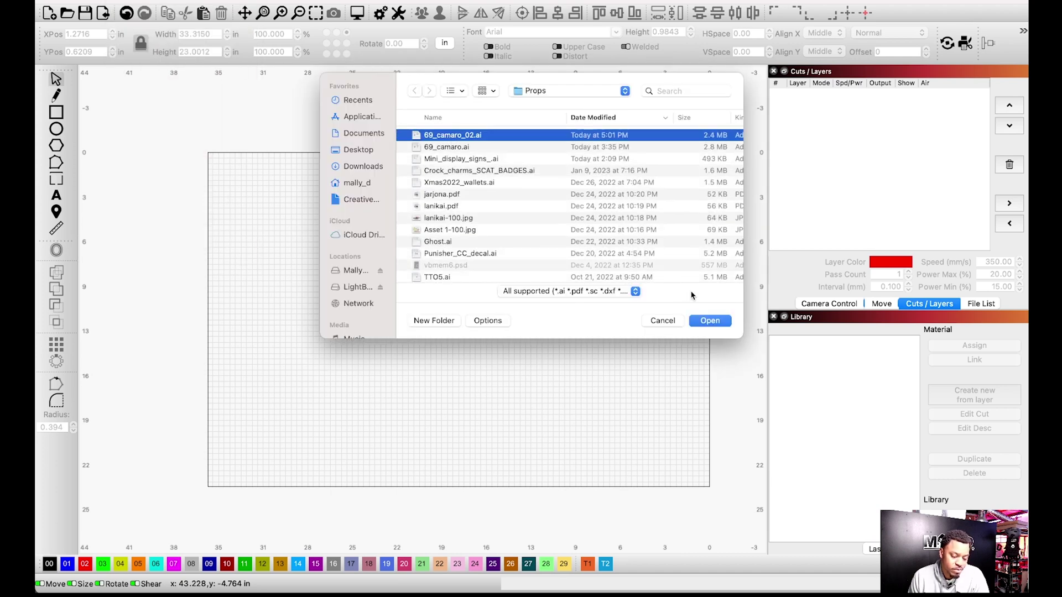
{"action": "left_click", "coordinate": [712, 322]}
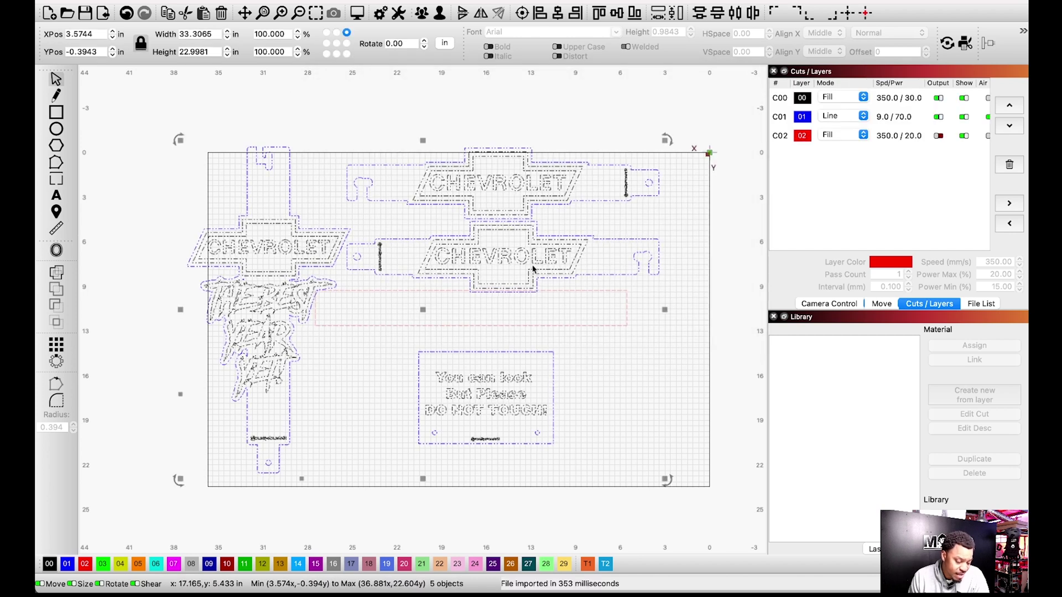
Delete the stray red rectangle lying between the lower horizontal CHEVROLET prop and the DO NOT TOUCH sign.
{"action": "left_click", "coordinate": [626, 358]}
{"action": "left_click", "coordinate": [627, 320]}
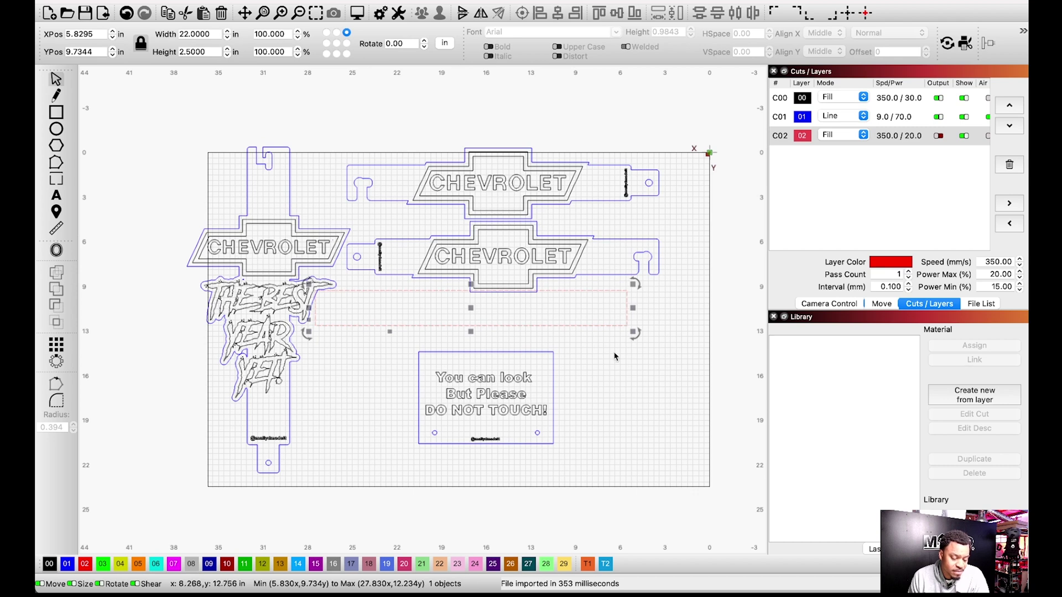
{"action": "left_click", "coordinate": [617, 340]}
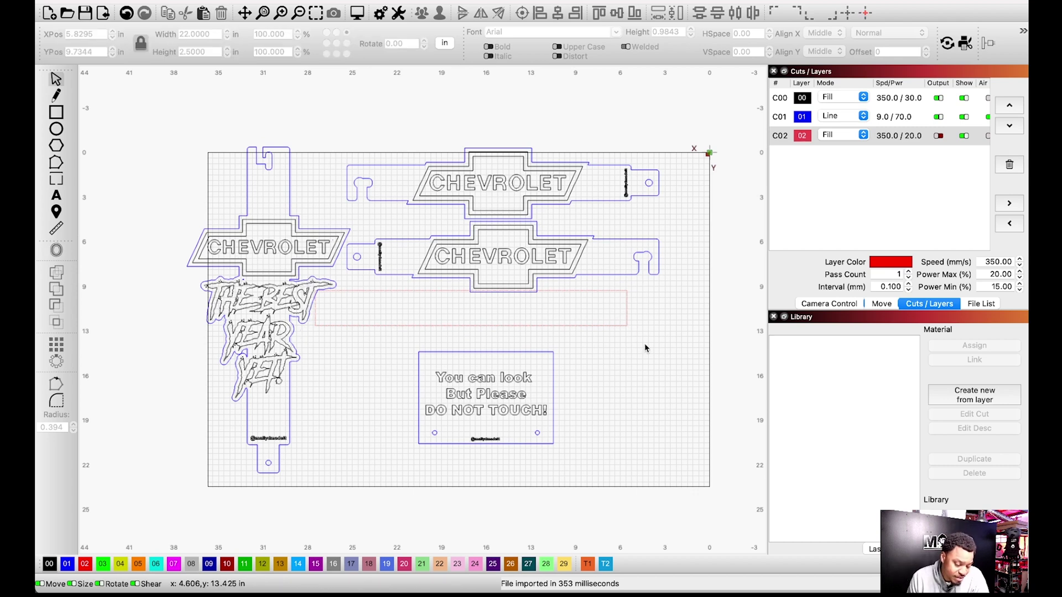
{"action": "left_click", "coordinate": [611, 296]}
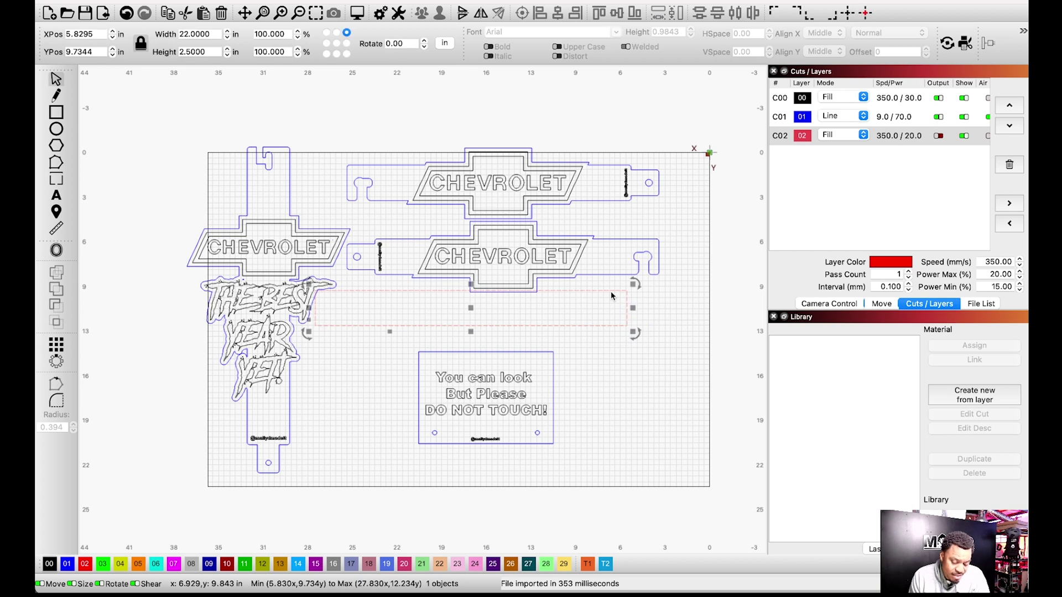
{"action": "key", "text": "Delete"}
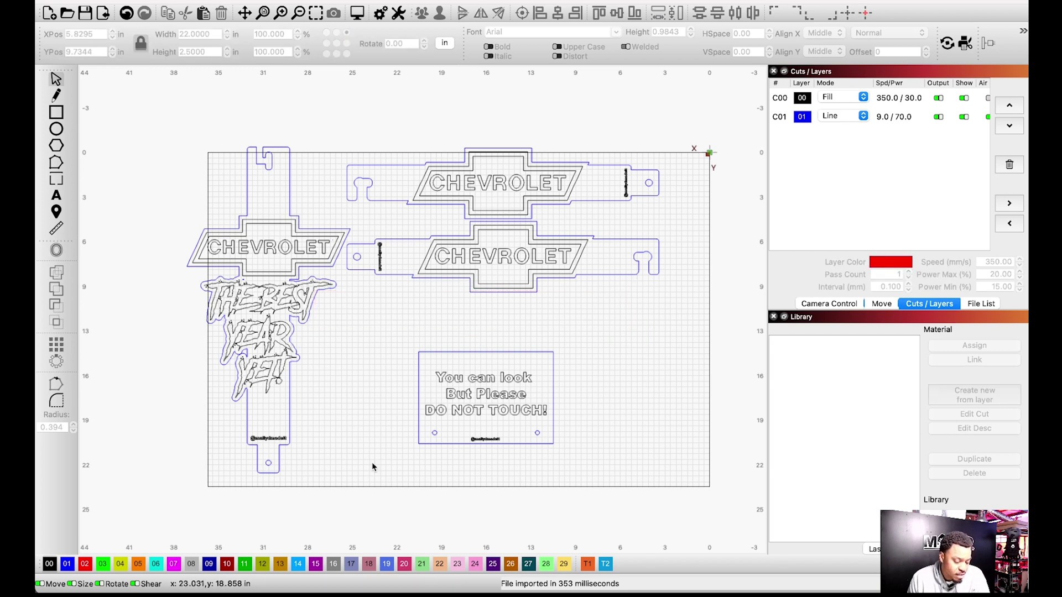
Reposition the vertical prop and both horizontal CHEVROLET props so they fit inside the laser work area without overlapping.
{"action": "left_click_drag", "start_coordinate": [351, 473], "coordinate": [282, 320]}
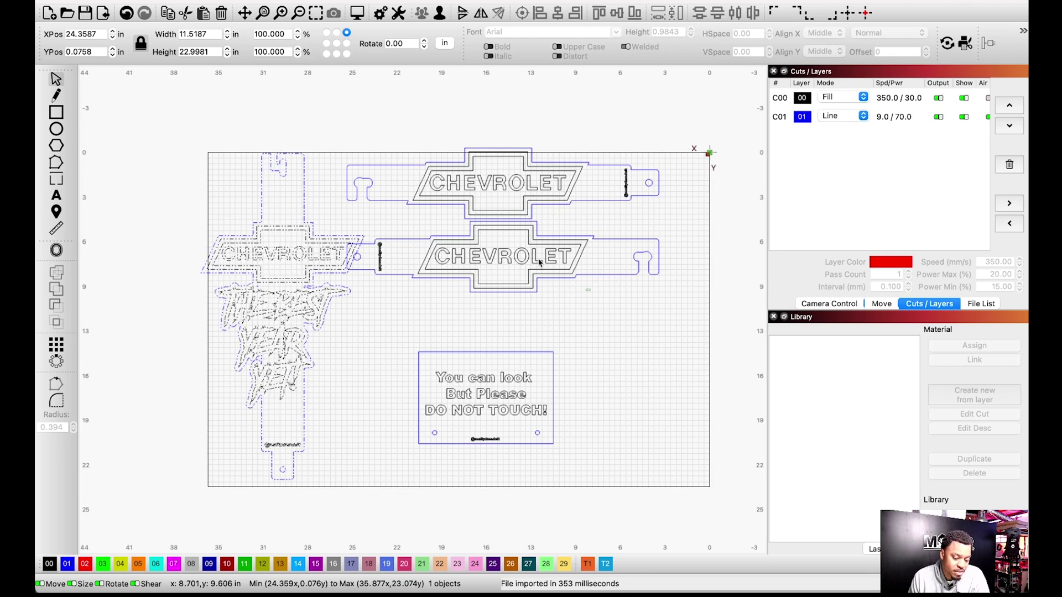
{"action": "left_click_drag", "start_coordinate": [591, 291], "coordinate": [538, 273]}
{"action": "left_click", "coordinate": [503, 183]}
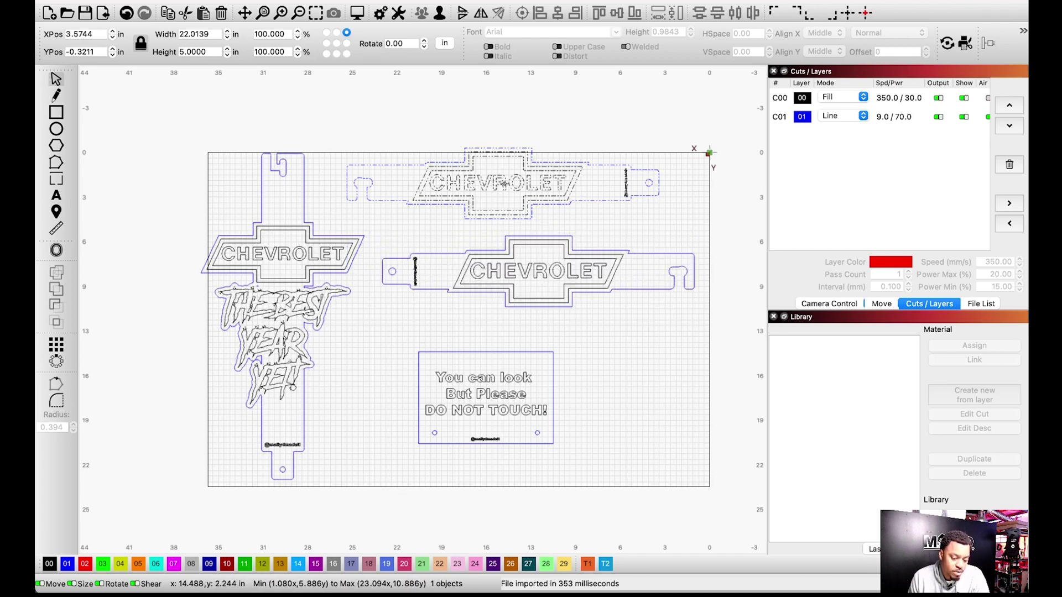
{"action": "left_click_drag", "start_coordinate": [502, 183], "coordinate": [544, 196]}
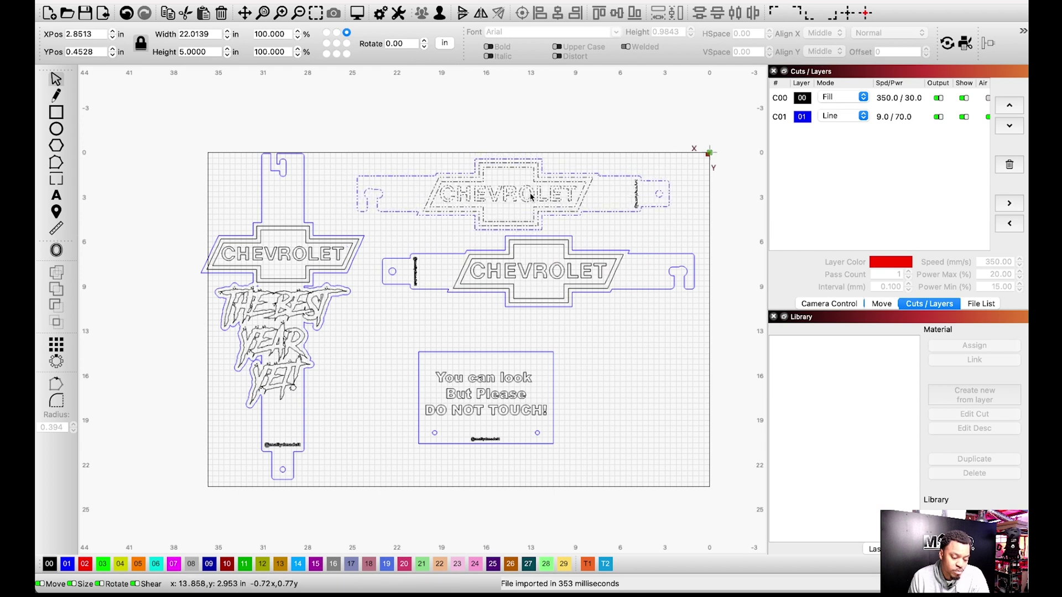
{"action": "left_click", "coordinate": [287, 287]}
{"action": "left_click_drag", "start_coordinate": [287, 286], "coordinate": [303, 324]}
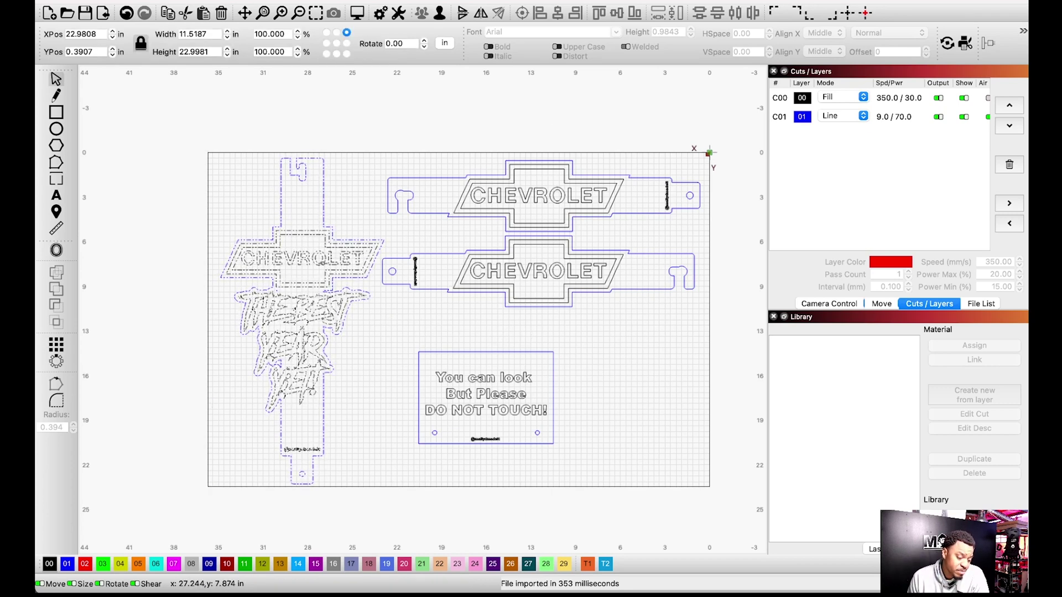
Preview the laser output separately for the vertical prop, each horizontal CHEVROLET prop and the DO NOT TOUCH sign.
{"action": "left_click", "coordinate": [357, 12]}
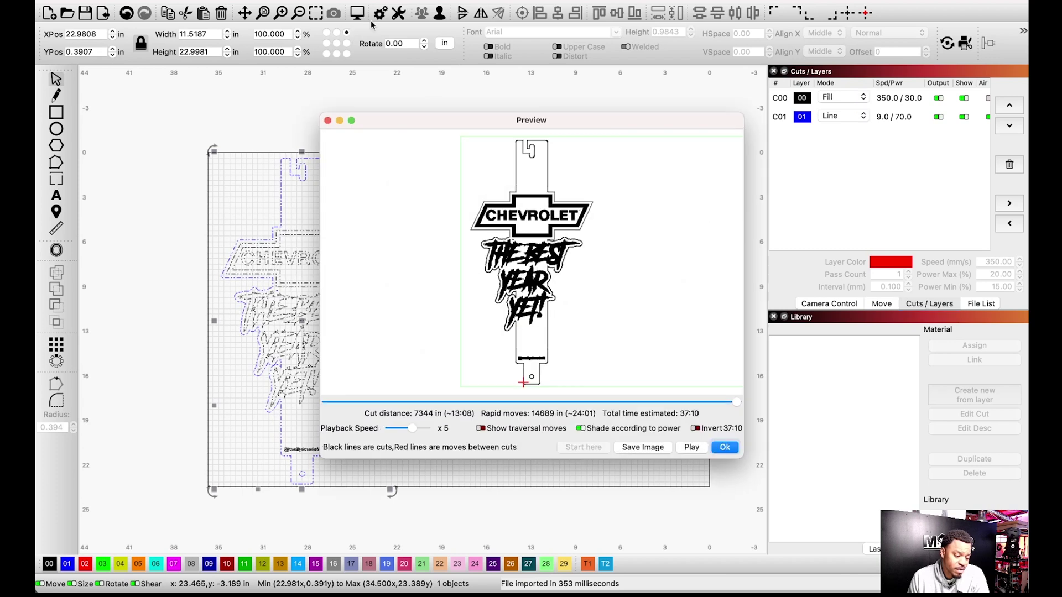
{"action": "left_click", "coordinate": [724, 447]}
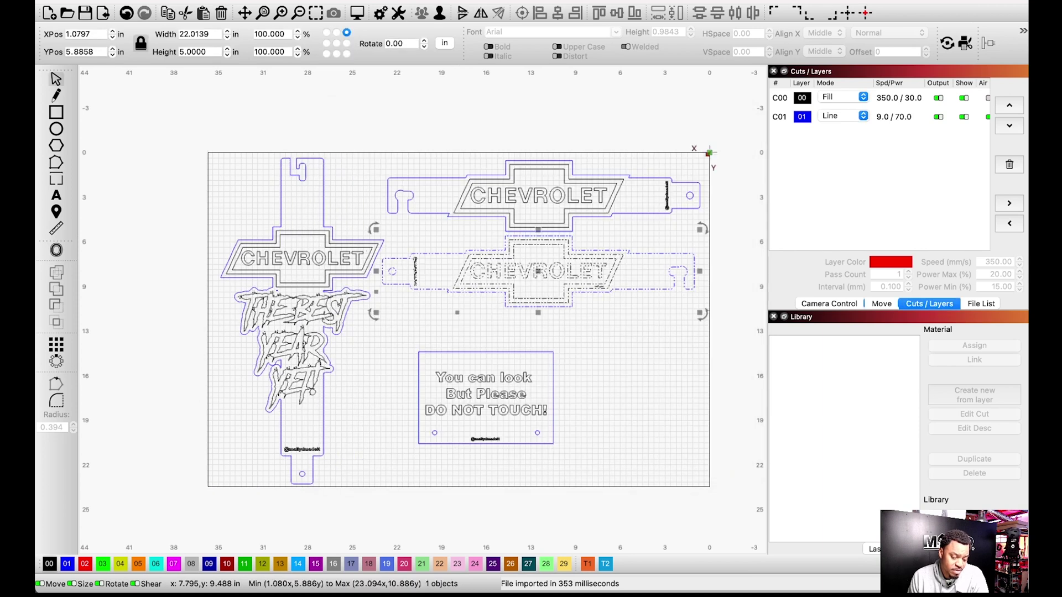
{"action": "left_click", "coordinate": [357, 12]}
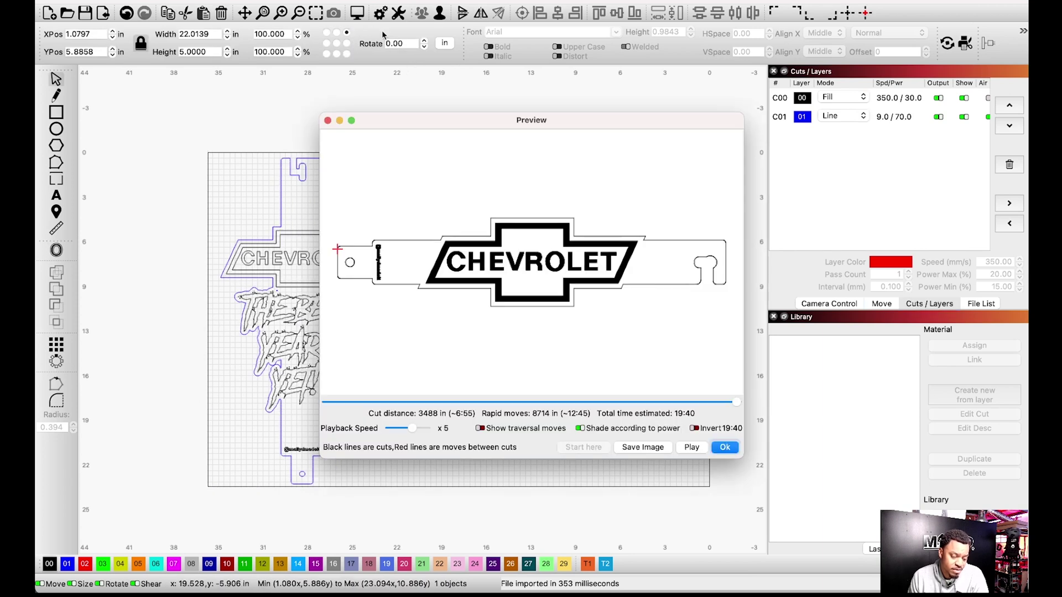
{"action": "left_click", "coordinate": [724, 447]}
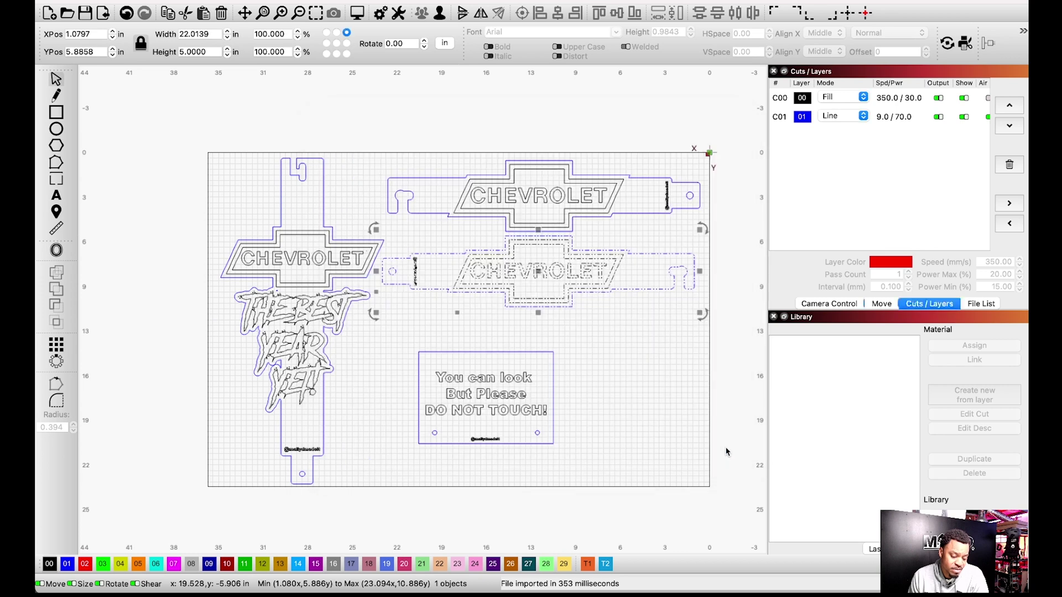
{"action": "left_click", "coordinate": [479, 176]}
{"action": "key", "text": "alt+p"}
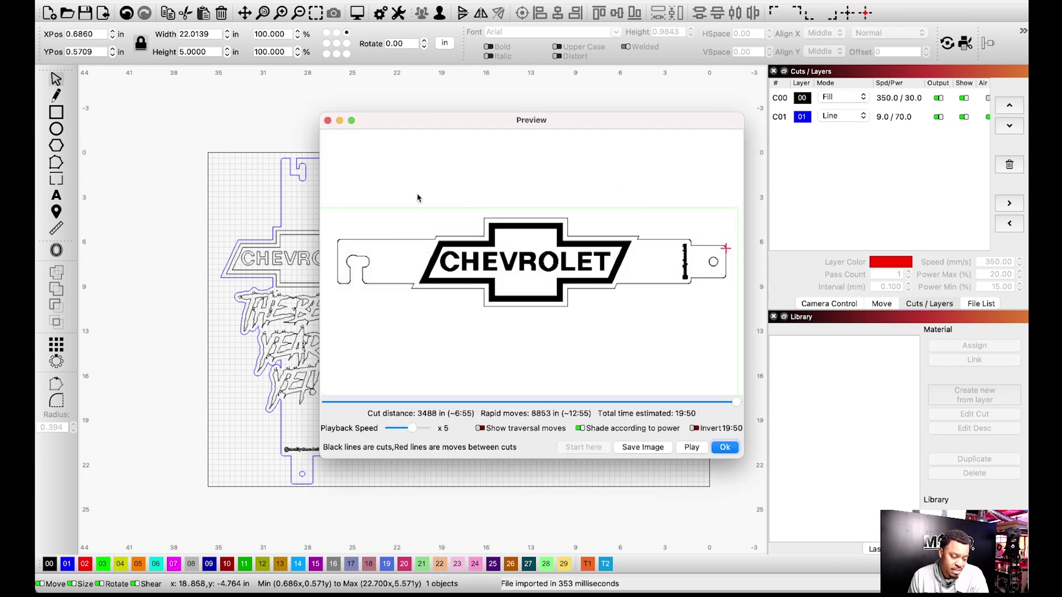
{"action": "key", "text": "Return"}
{"action": "left_click", "coordinate": [484, 393]}
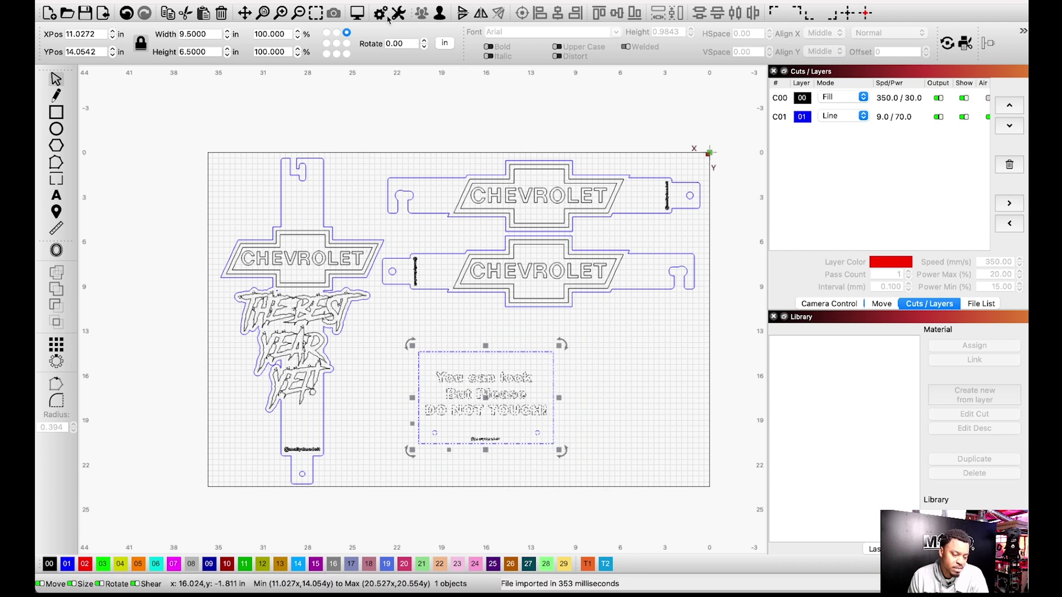
{"action": "left_click", "coordinate": [357, 12]}
{"action": "left_click", "coordinate": [328, 120]}
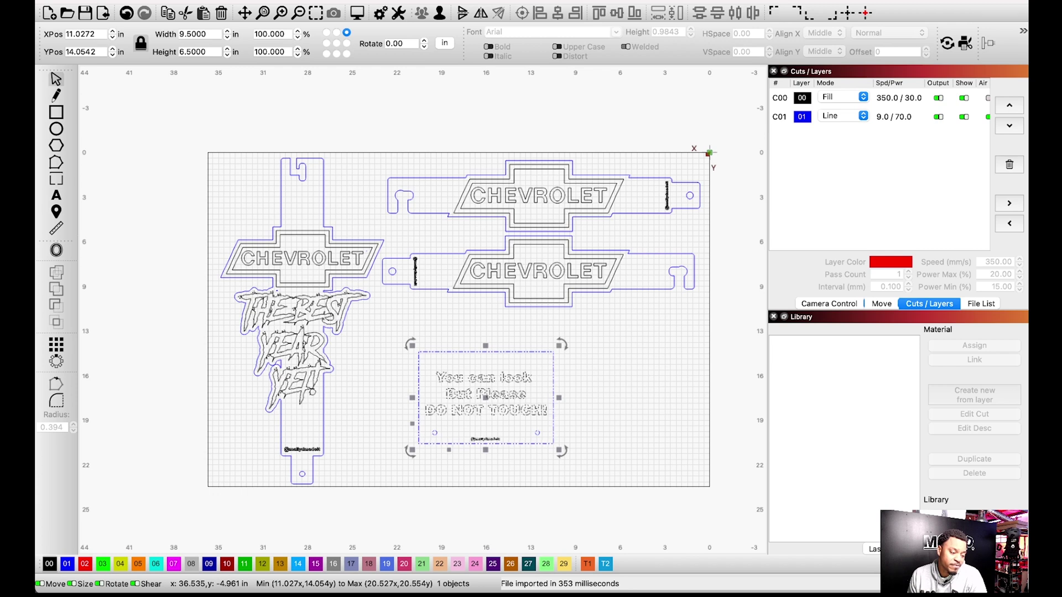
Save the layout as a LightBurn project named 69_camaro_02 in the LightBurn_Files folder.
{"action": "left_click", "coordinate": [123, 1]}
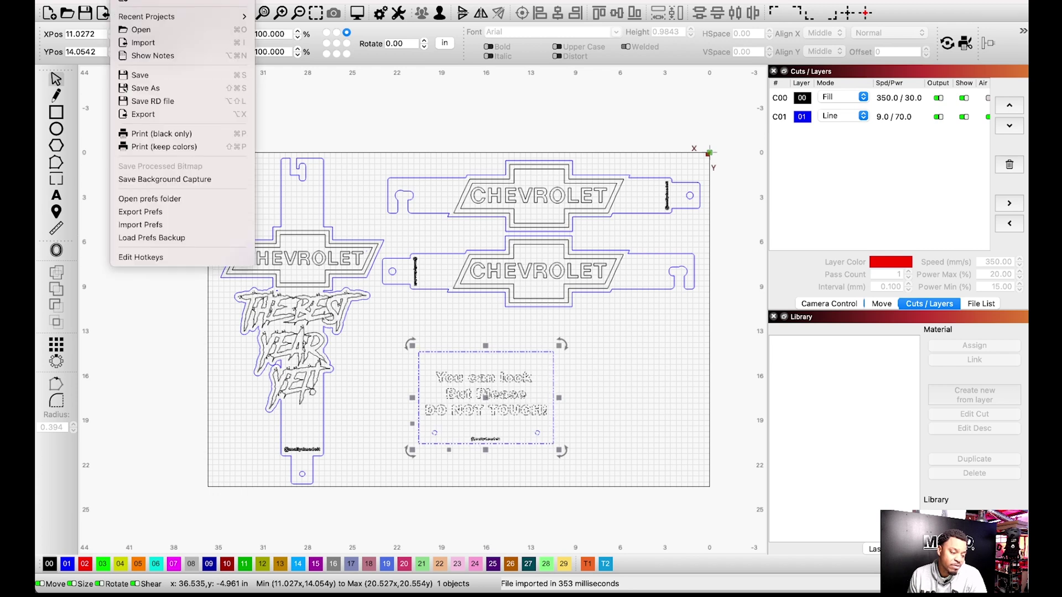
{"action": "left_click", "coordinate": [152, 88]}
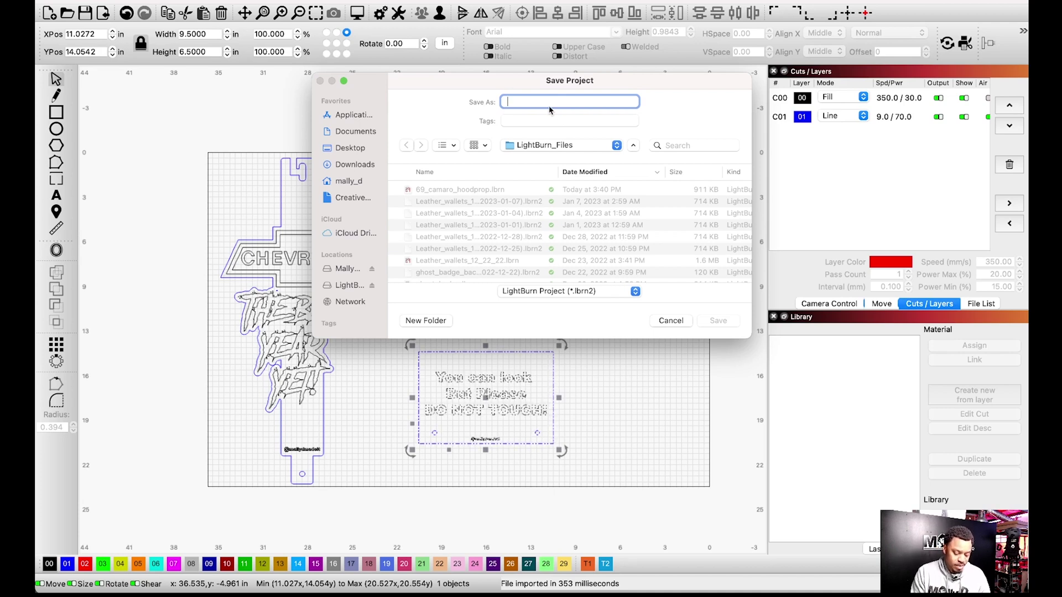
{"action": "type", "text": "69_camaro_02"}
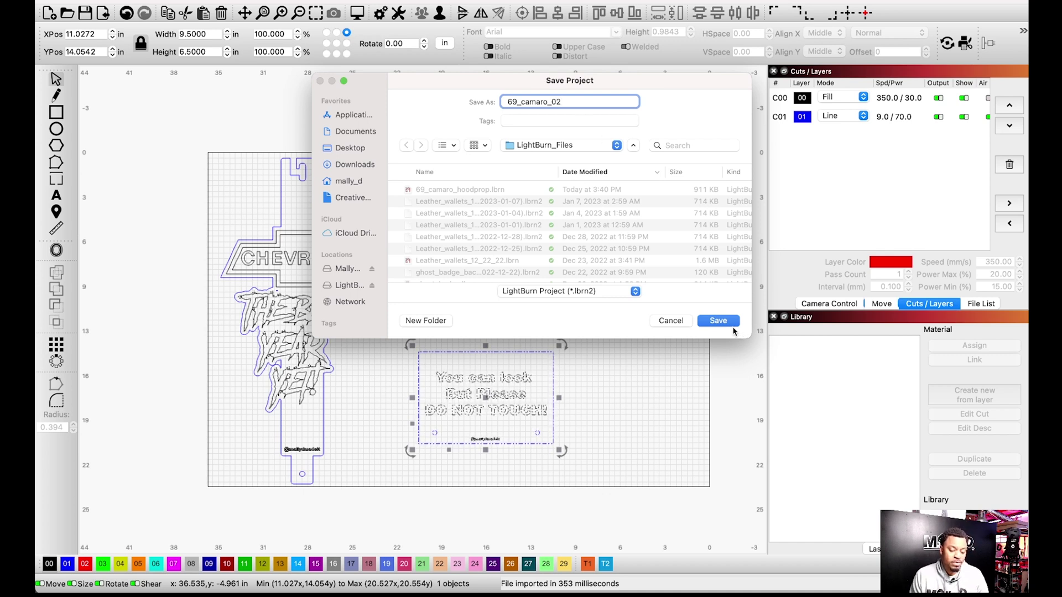
{"action": "left_click", "coordinate": [719, 316]}
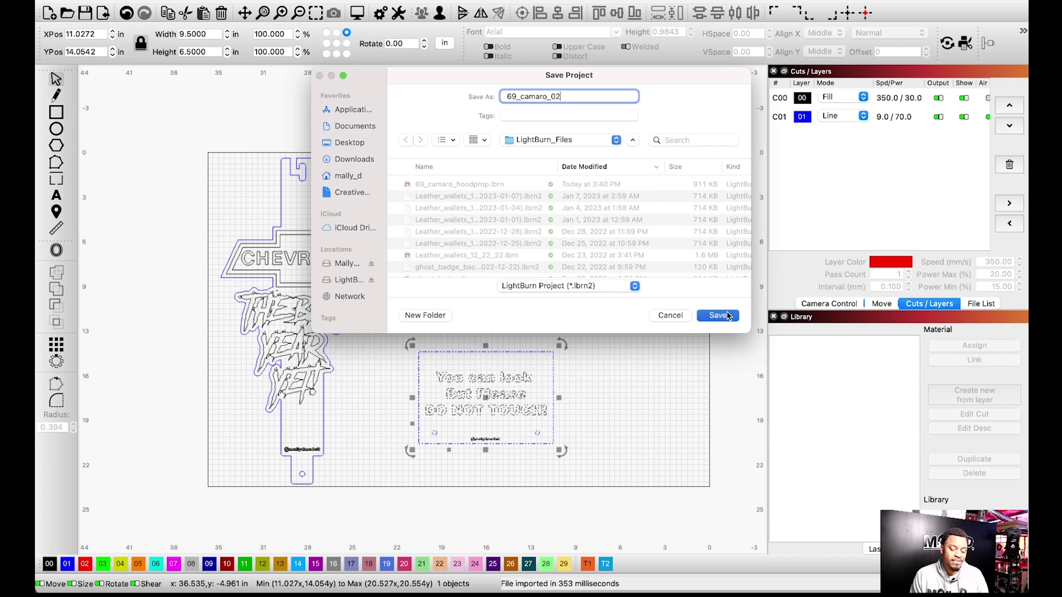